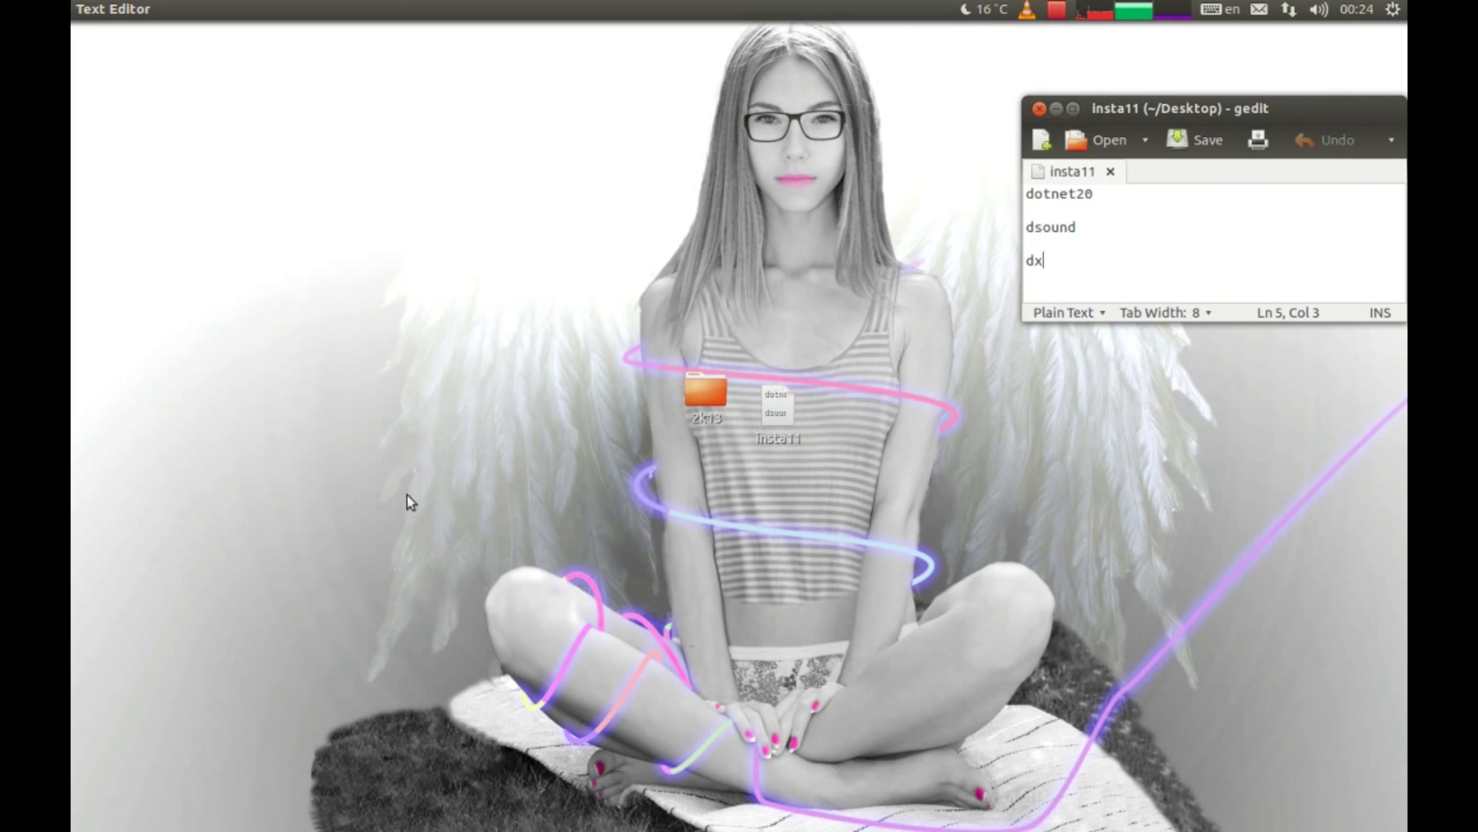
Launch PlayOnLinux and move its main window clear of the open text note
mouse_move(74, 539)
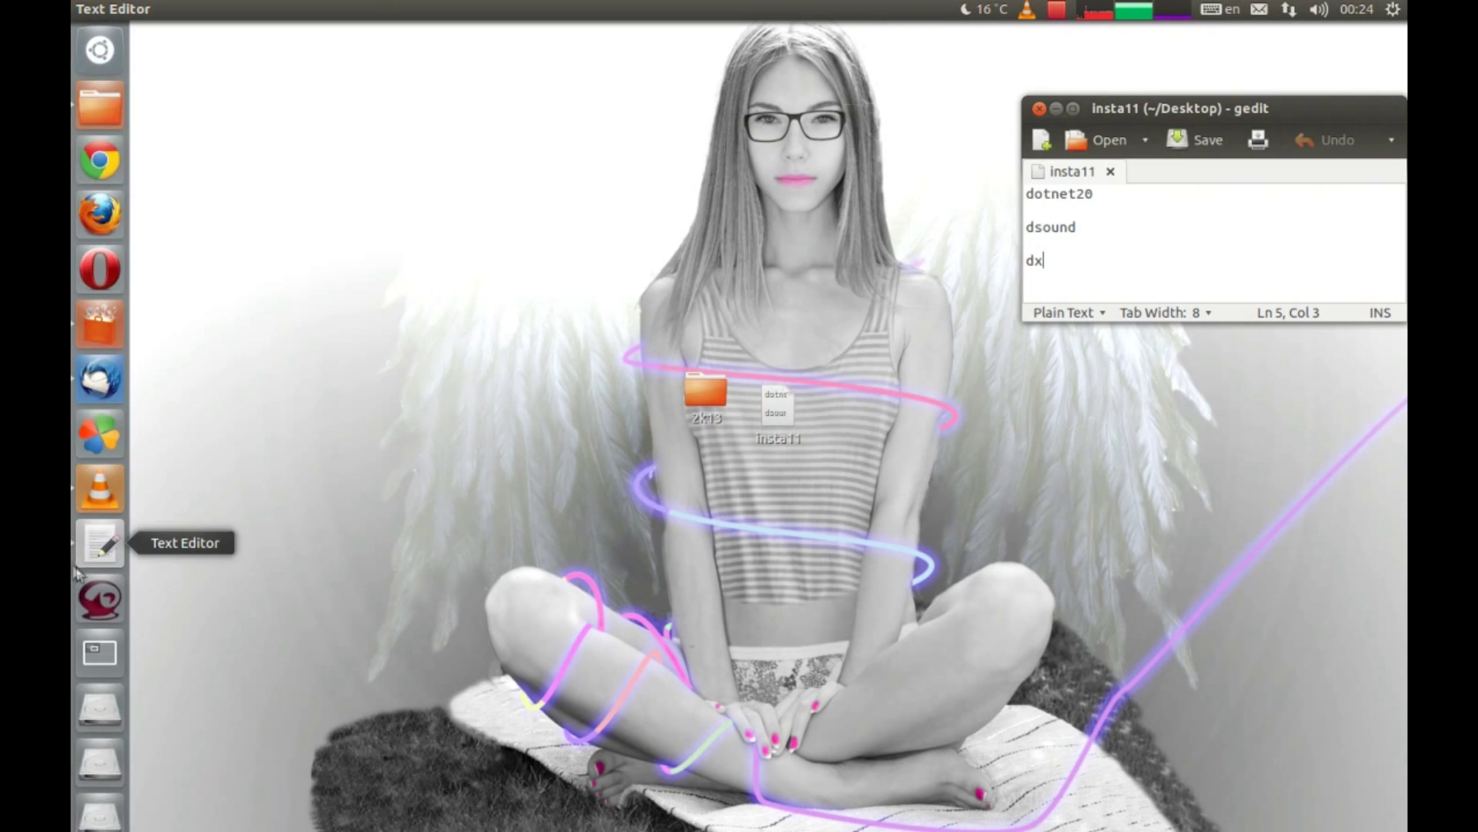
left_click(98, 445)
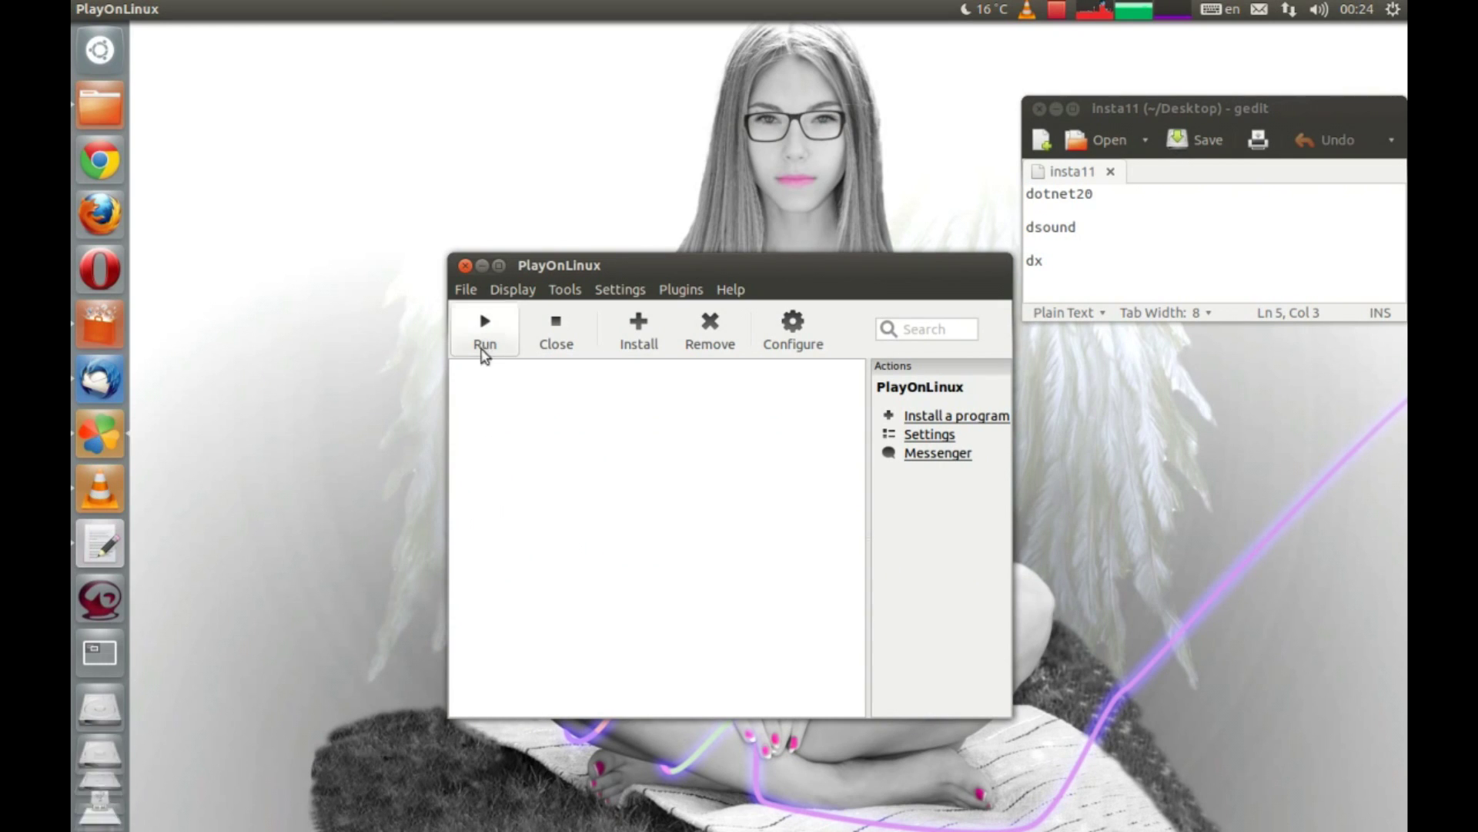
left_click_drag(591, 259, 431, 213)
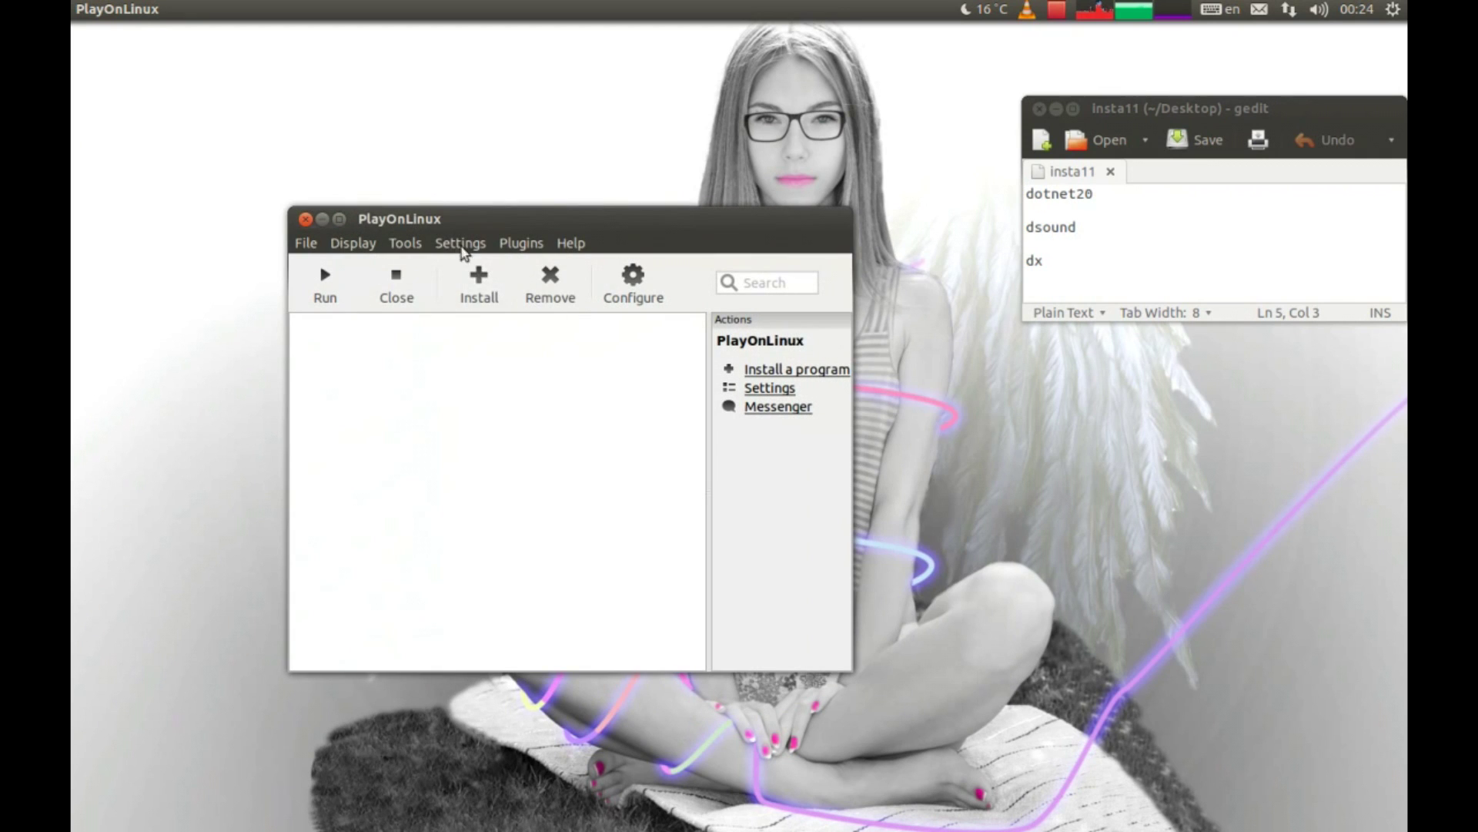
Install Wine version 1.5.15 (x86) through the Wine versions manager and close the manager
left_click(405, 243)
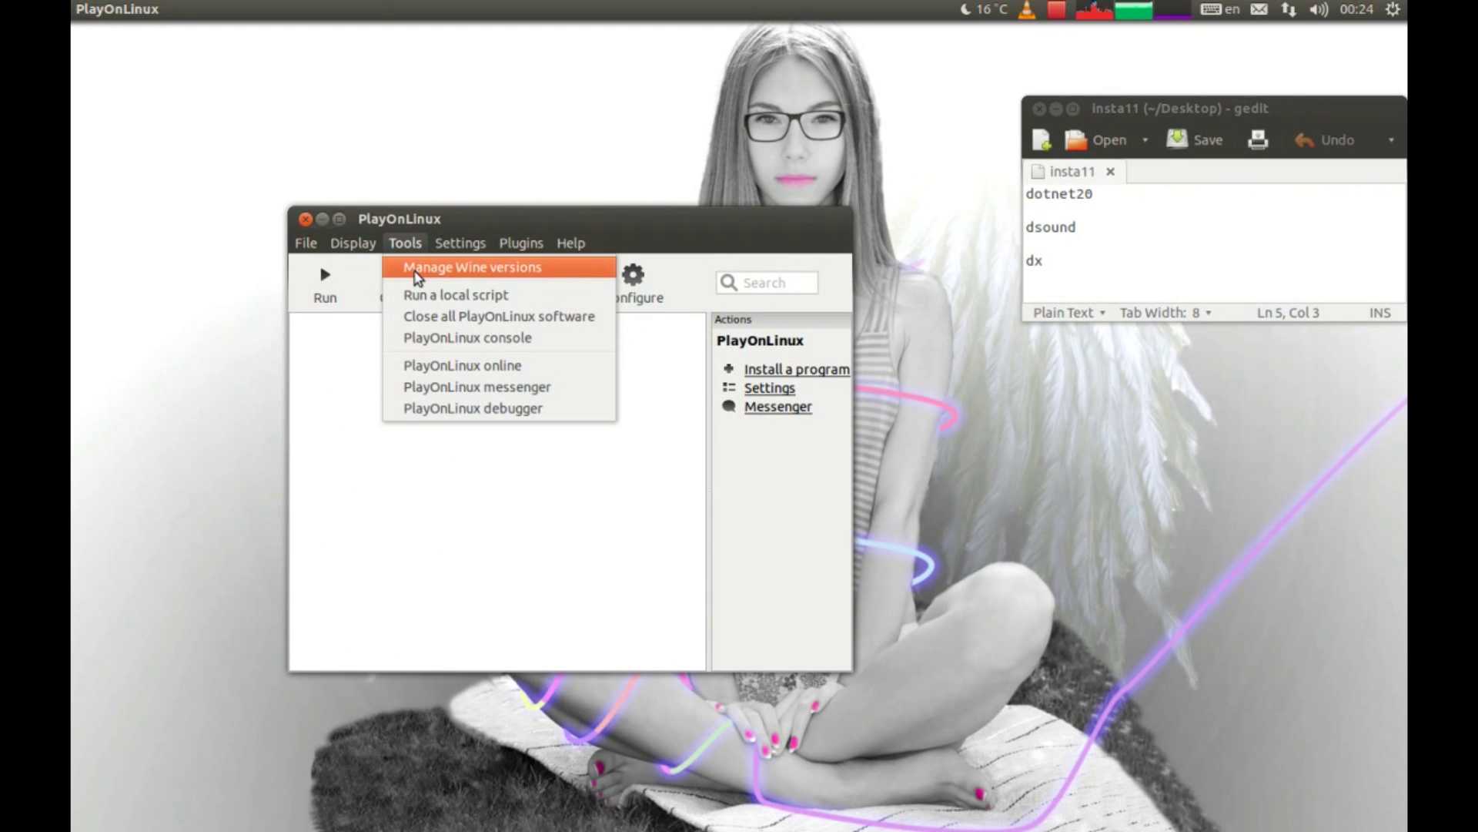
left_click(417, 275)
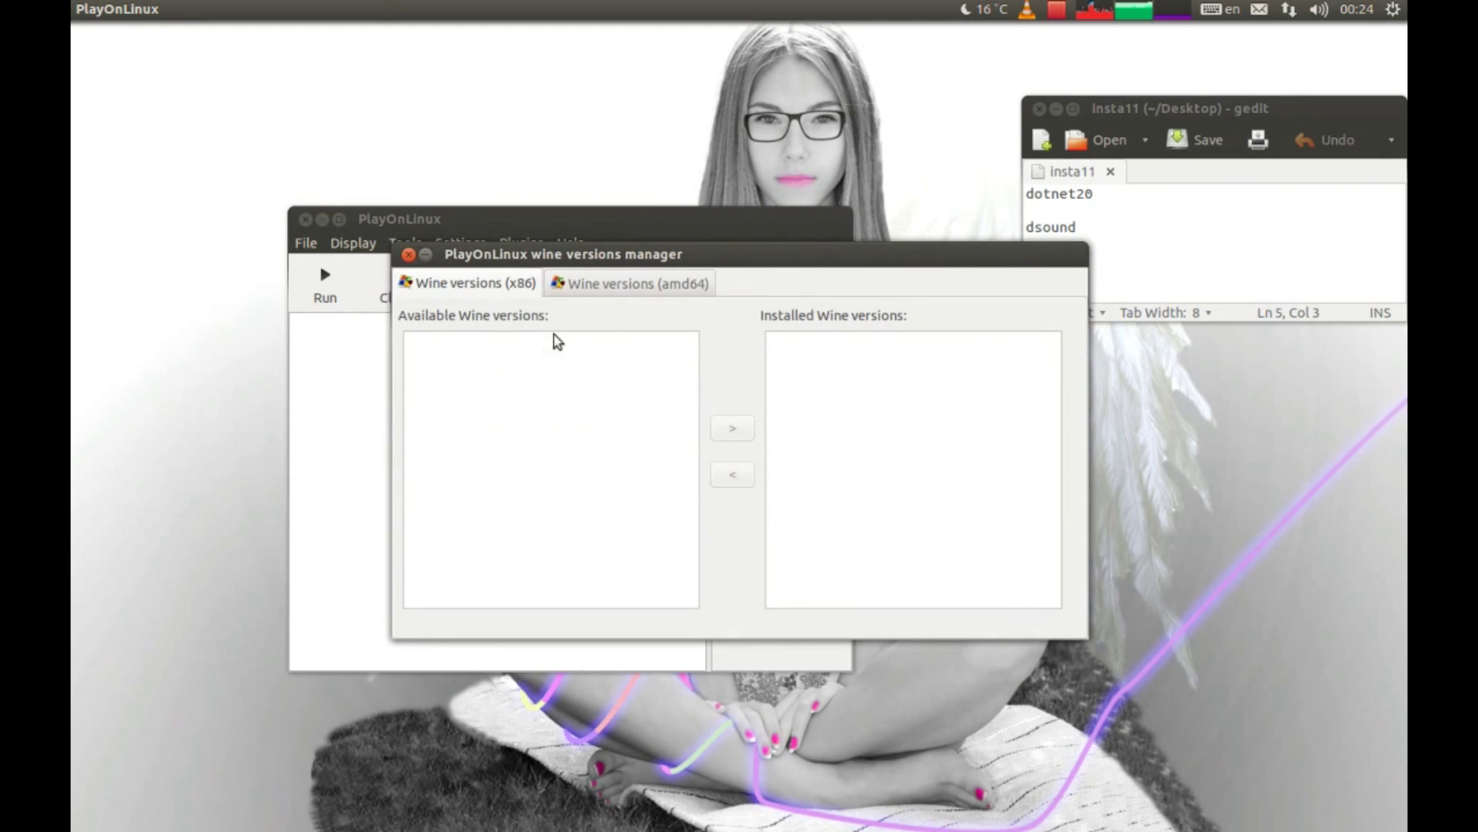
left_click(506, 353)
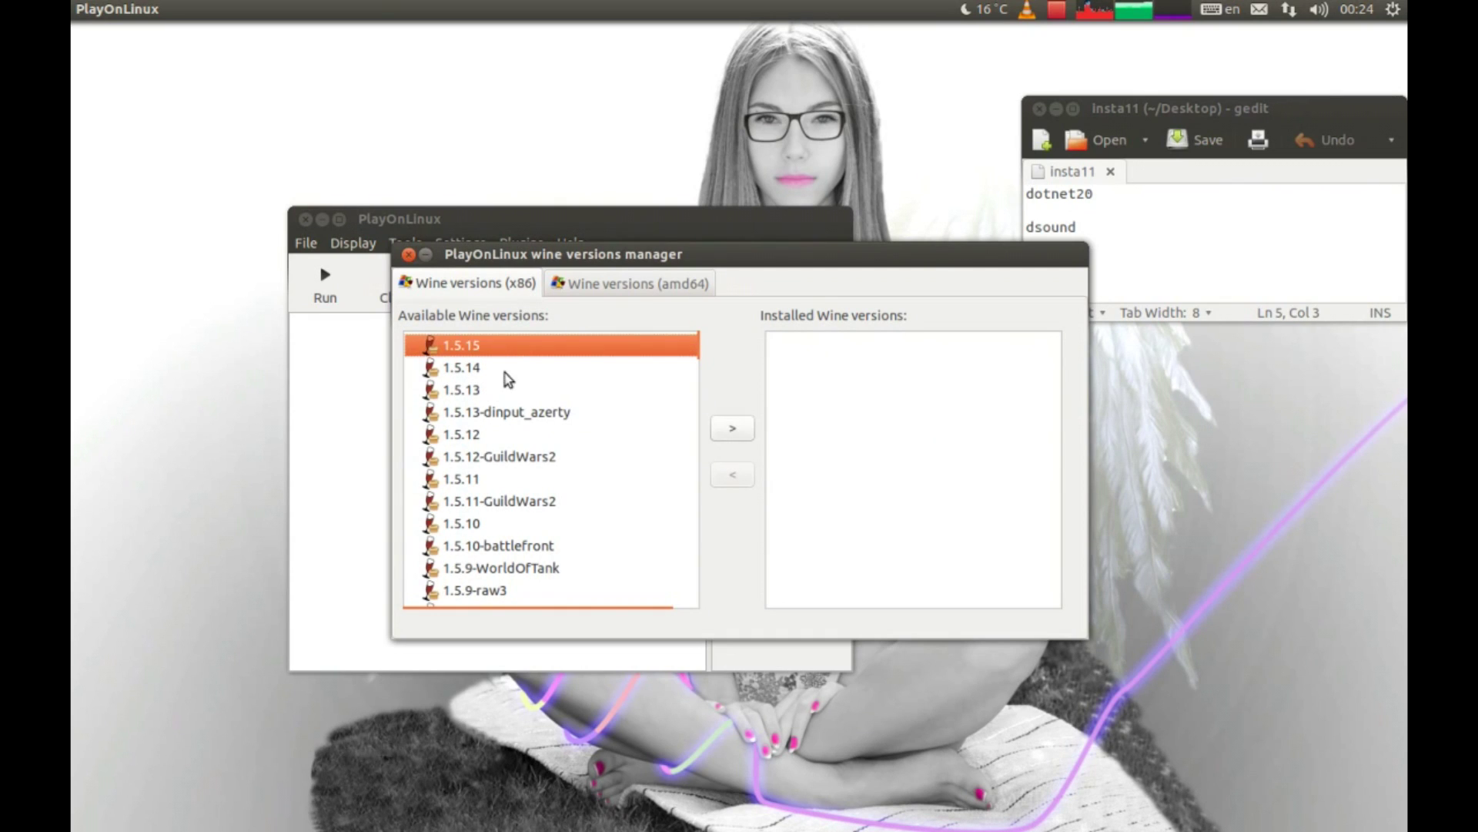
left_click(724, 432)
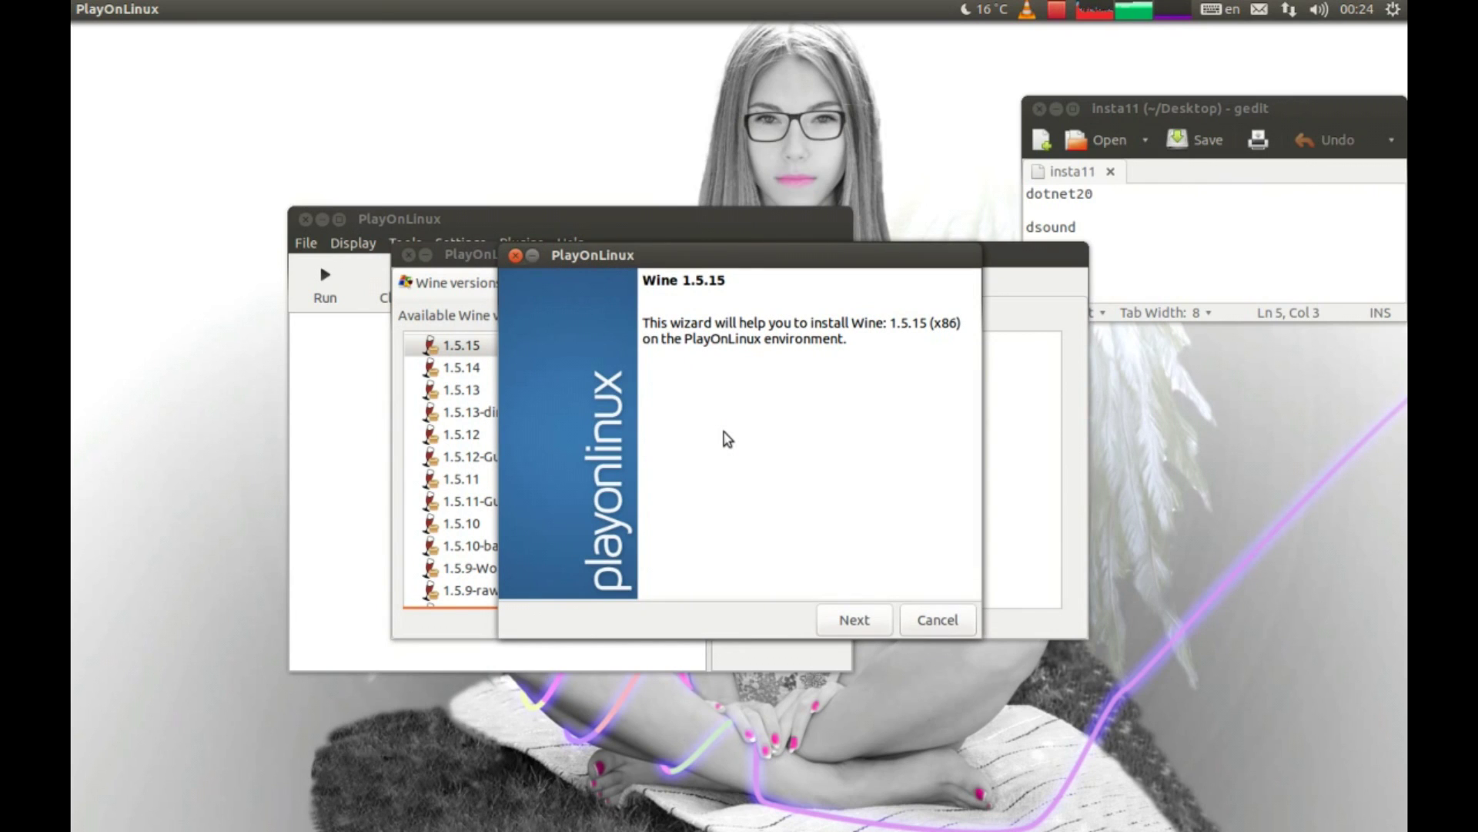
left_click(856, 621)
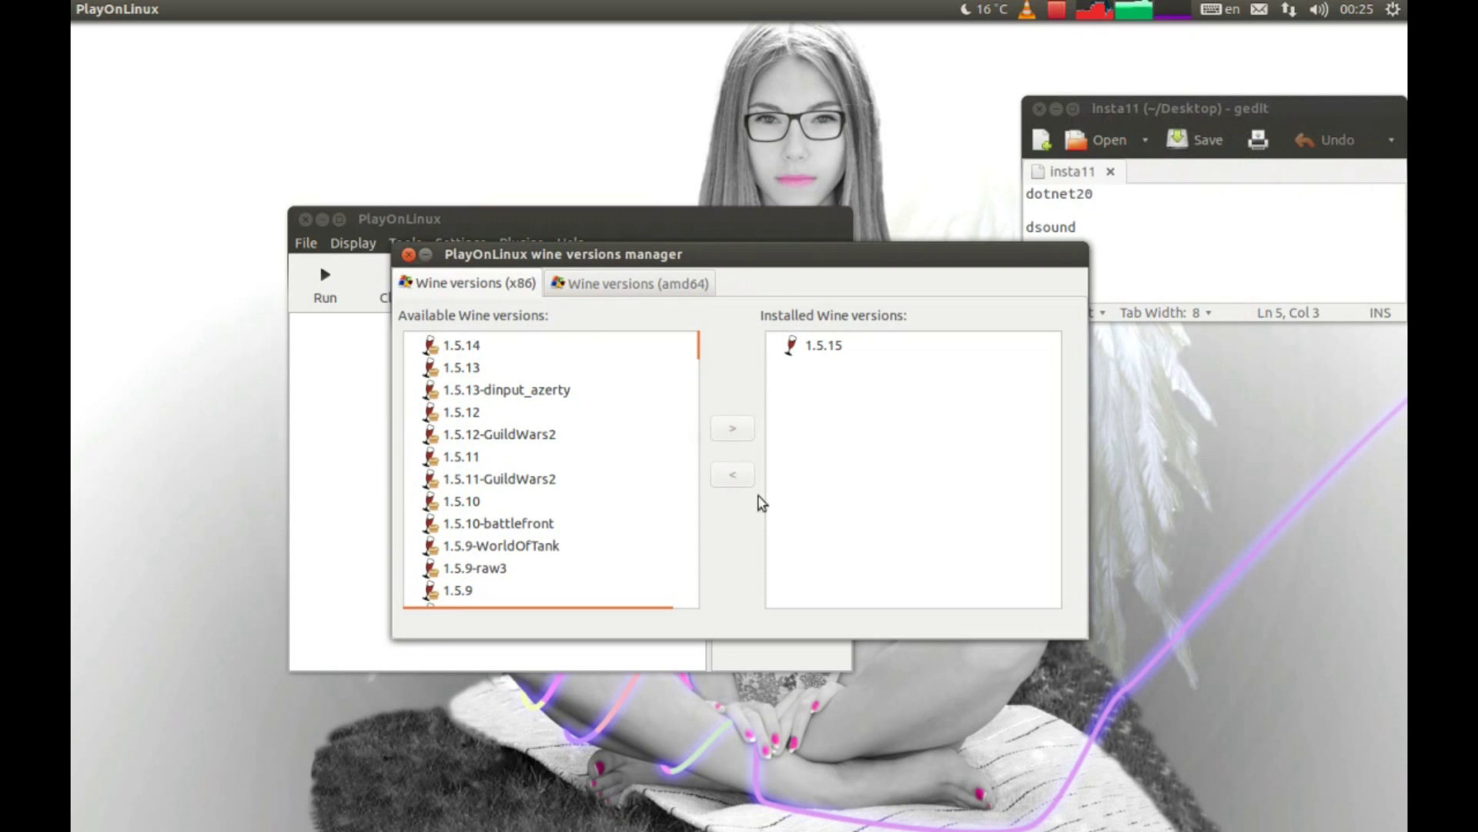
left_click_drag(542, 261, 562, 294)
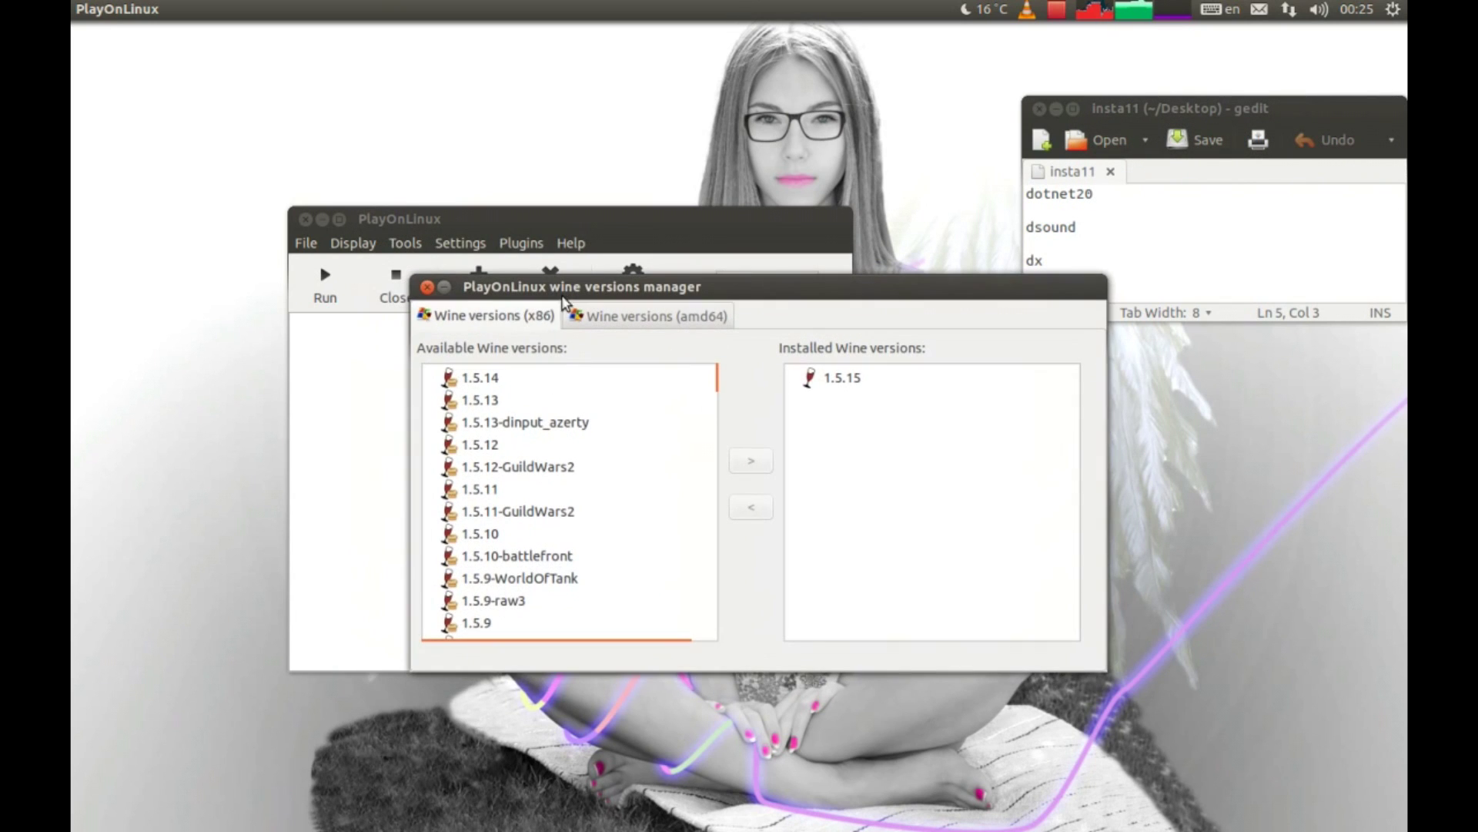
left_click(427, 286)
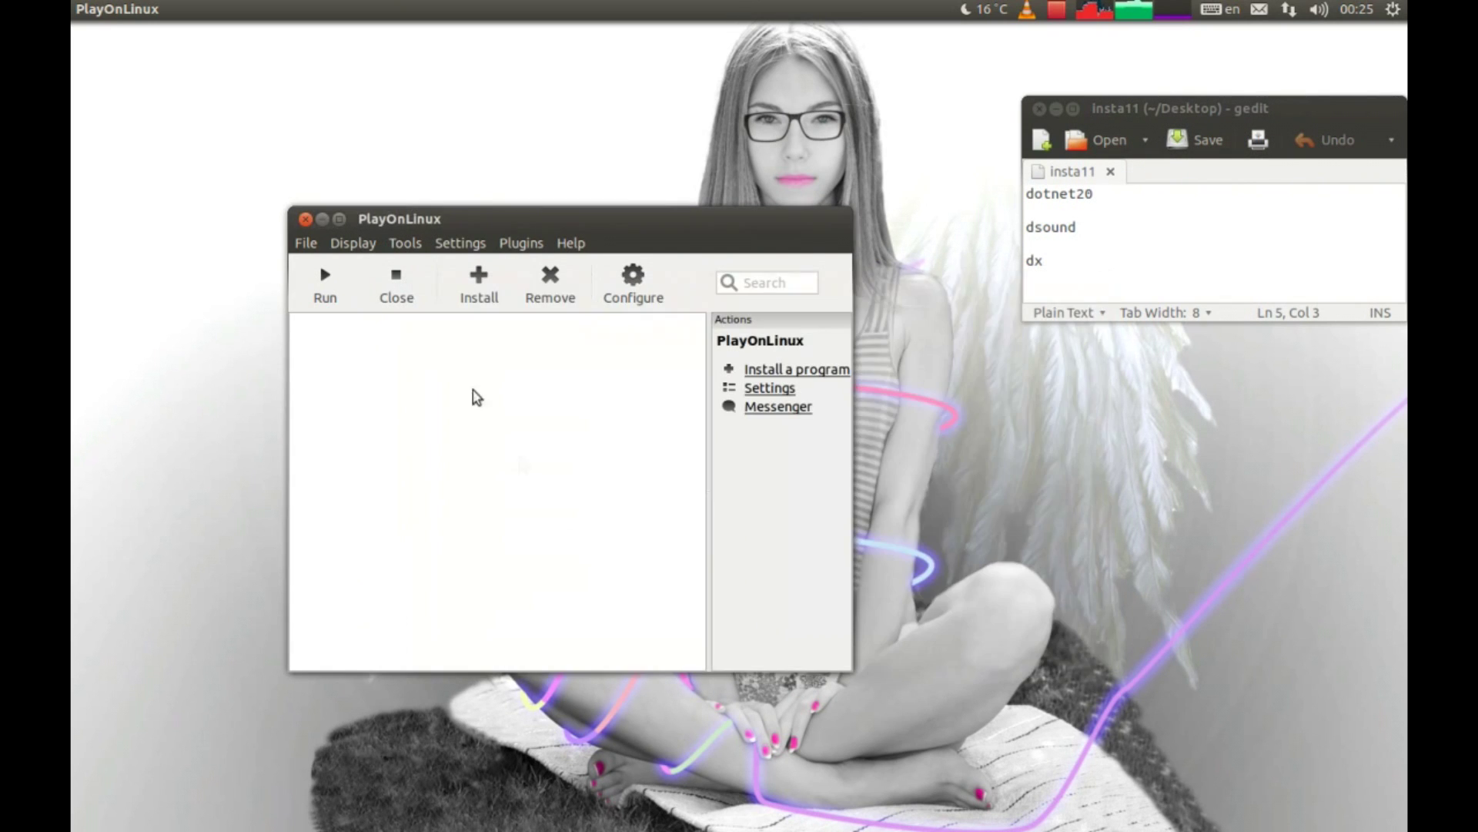
Create a 32 bits windows virtual drive named NBa using Wine 1.5.15, dismissing the Wine Gecko installer prompt
left_click(633, 291)
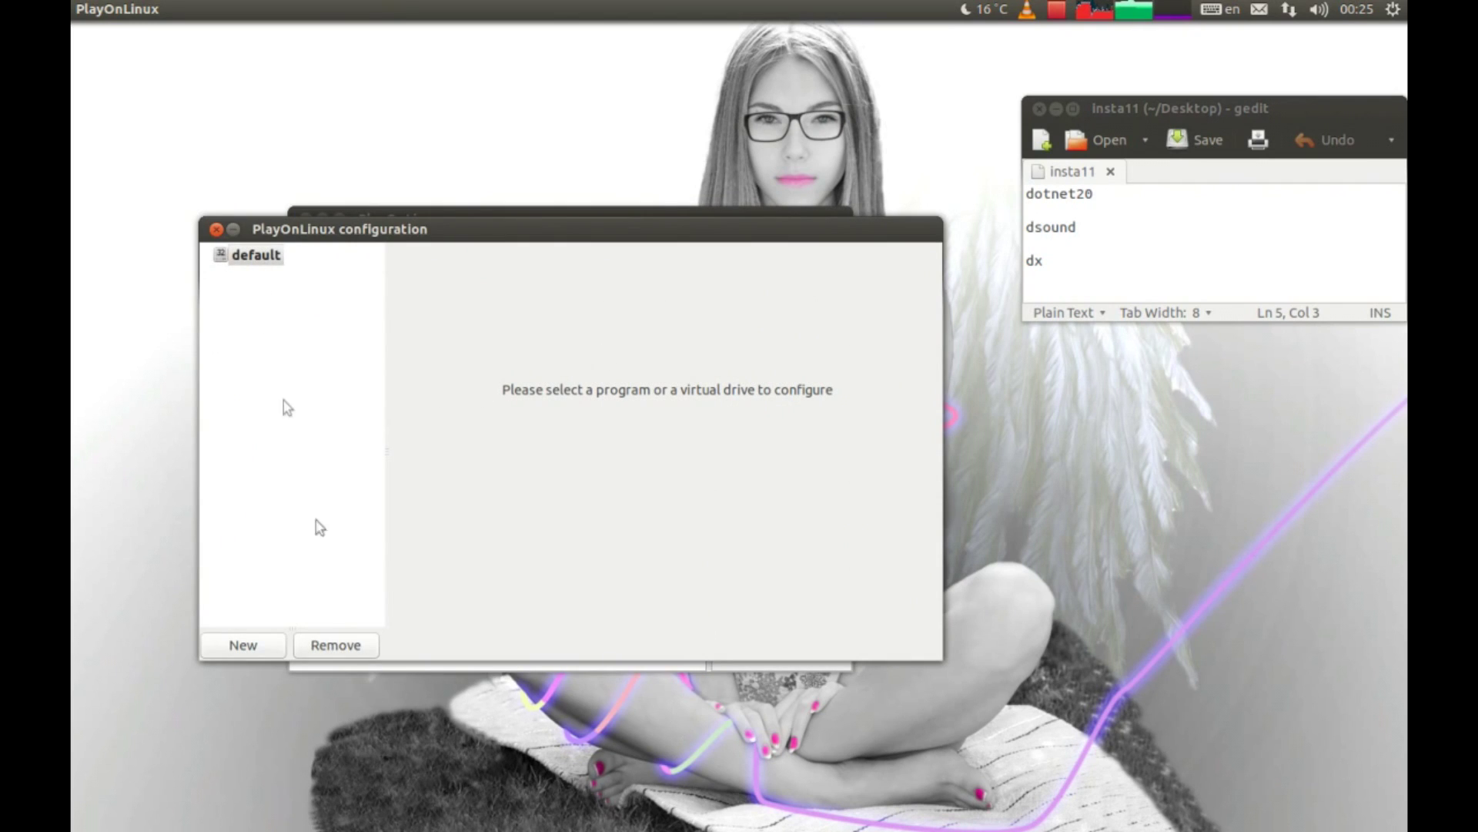
left_click(262, 649)
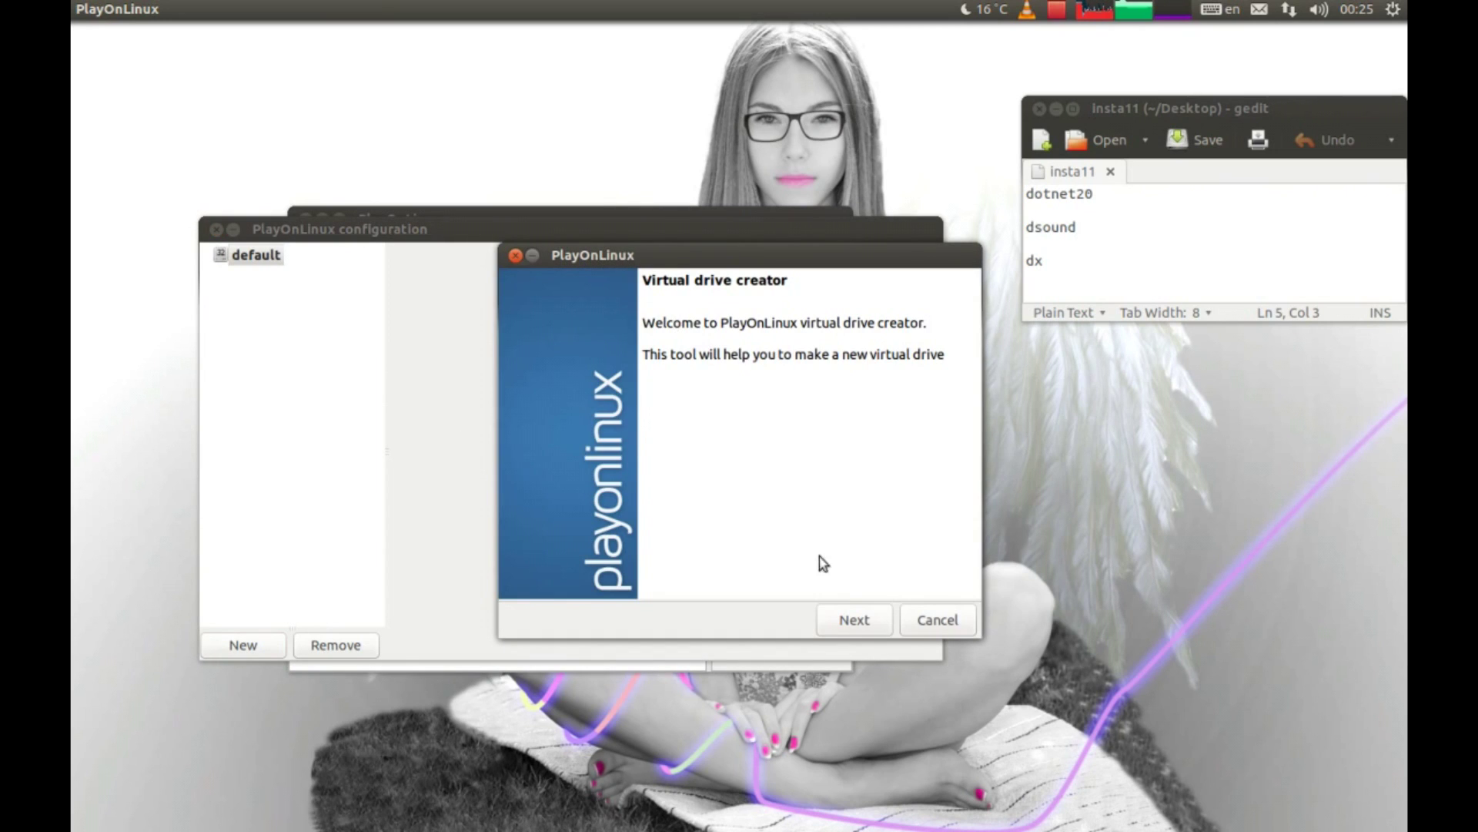
left_click(848, 624)
double_click(607, 377)
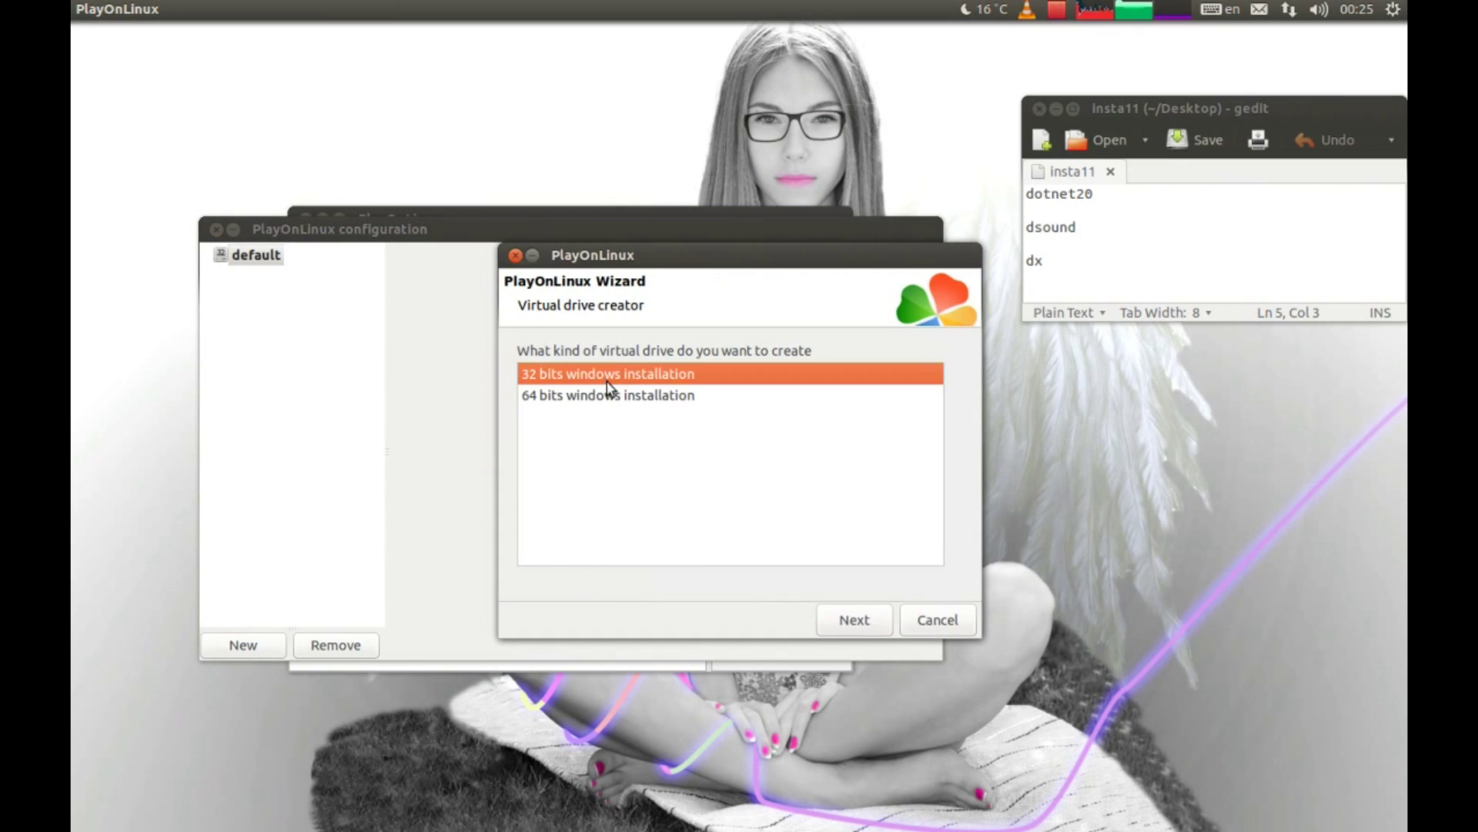
left_click(568, 410)
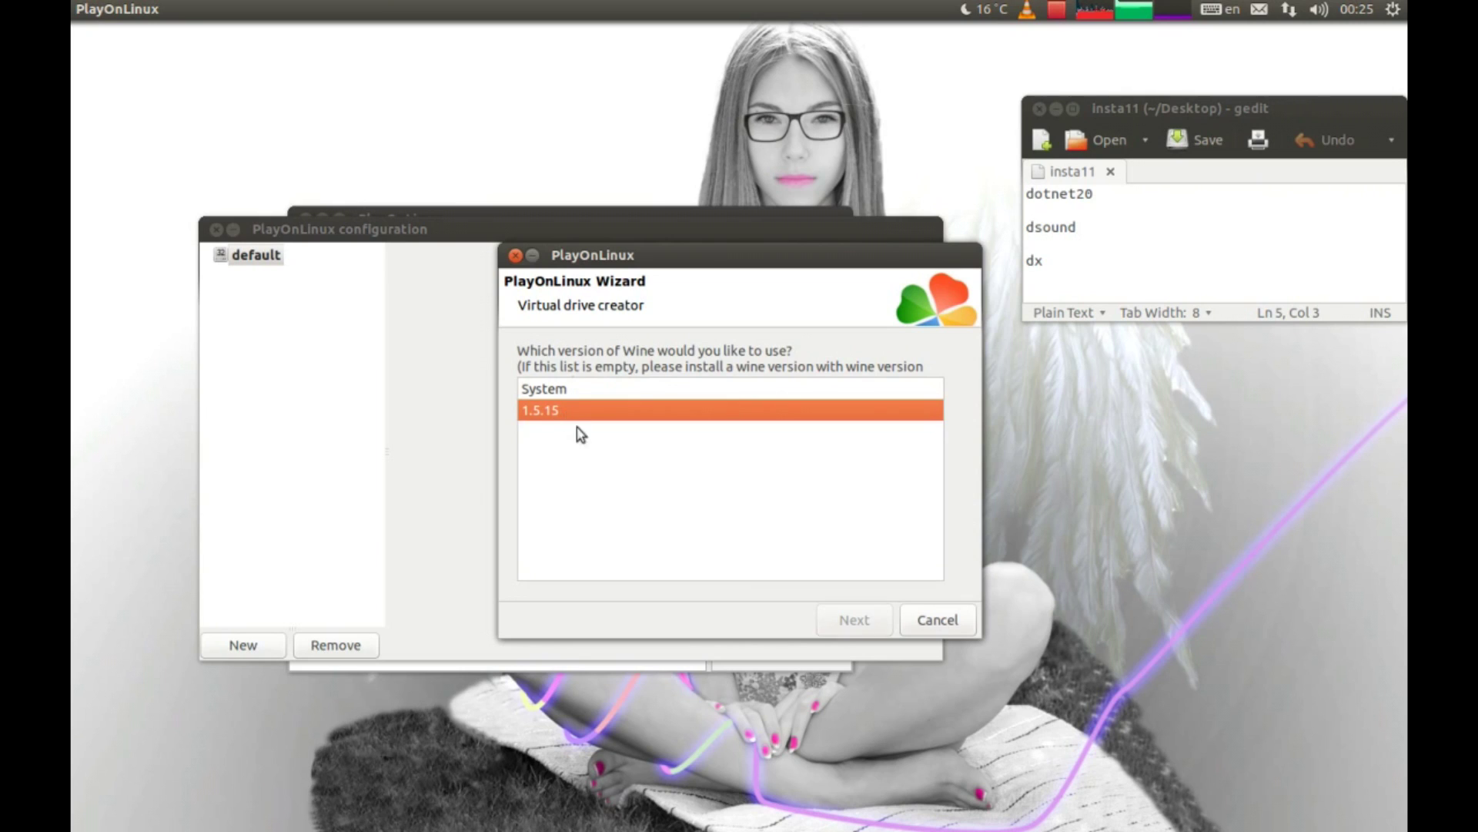
double_click(526, 413)
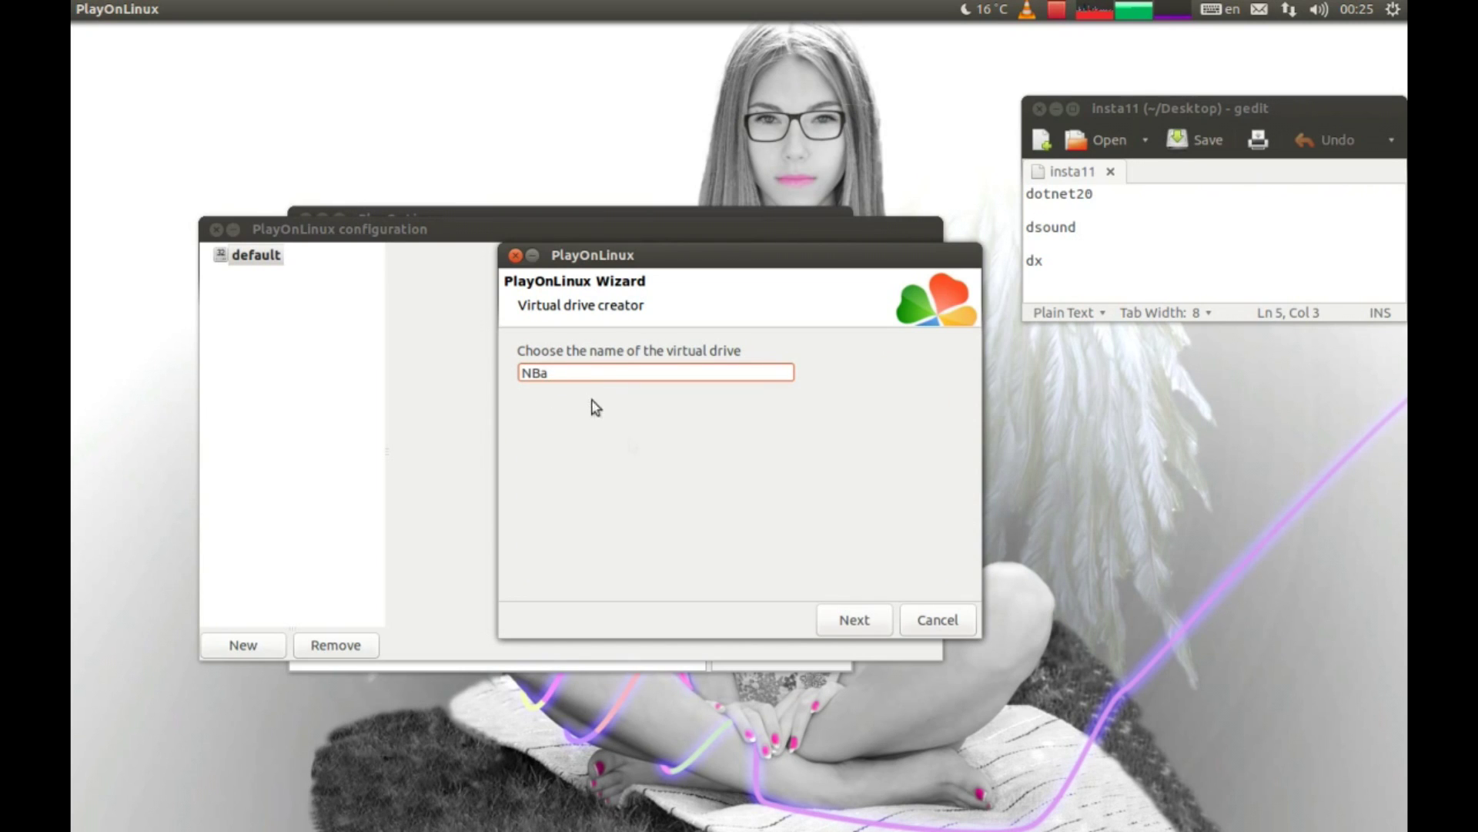
left_click(869, 652)
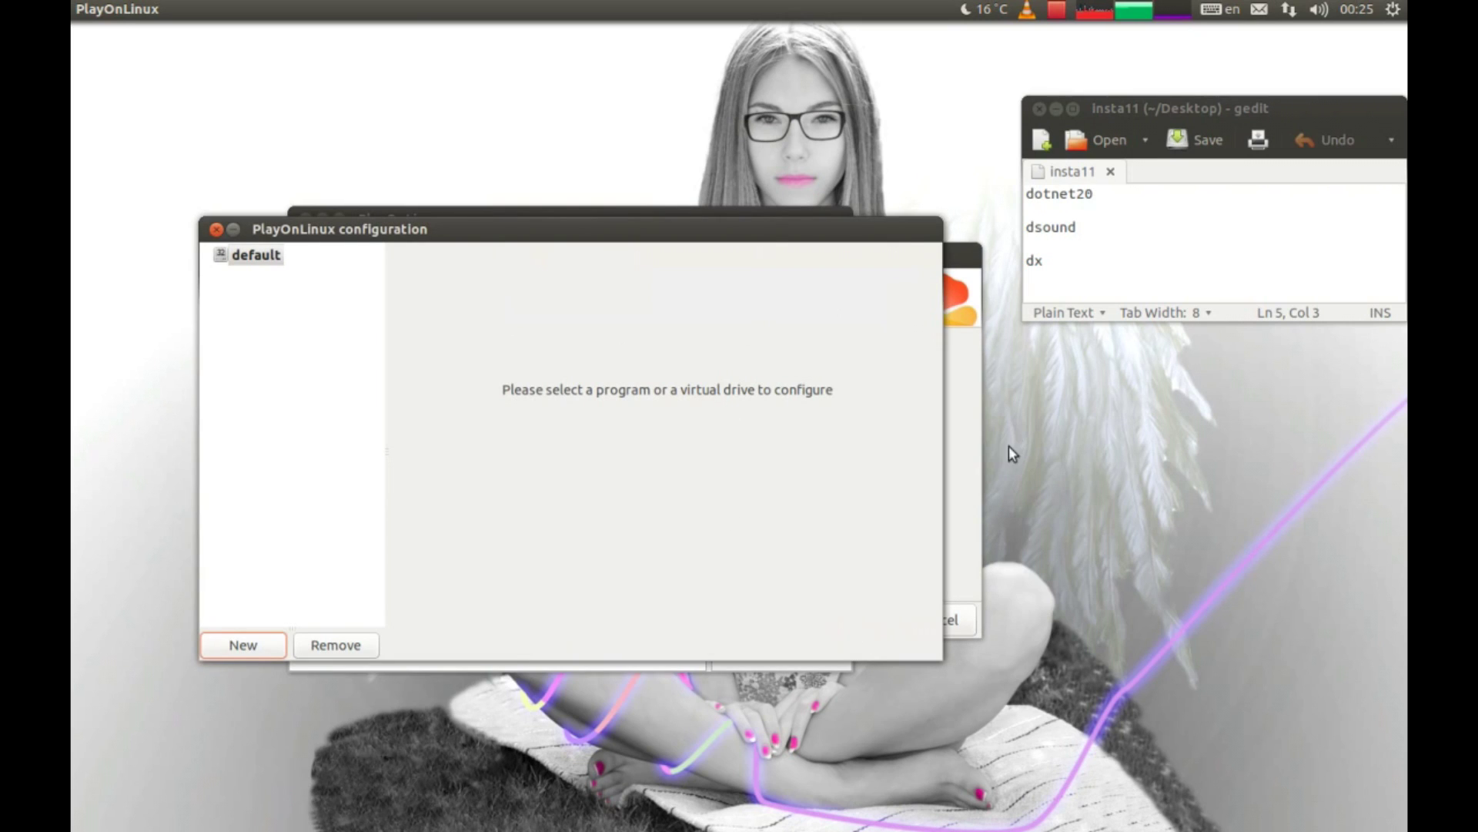
left_click(962, 493)
left_click(854, 619)
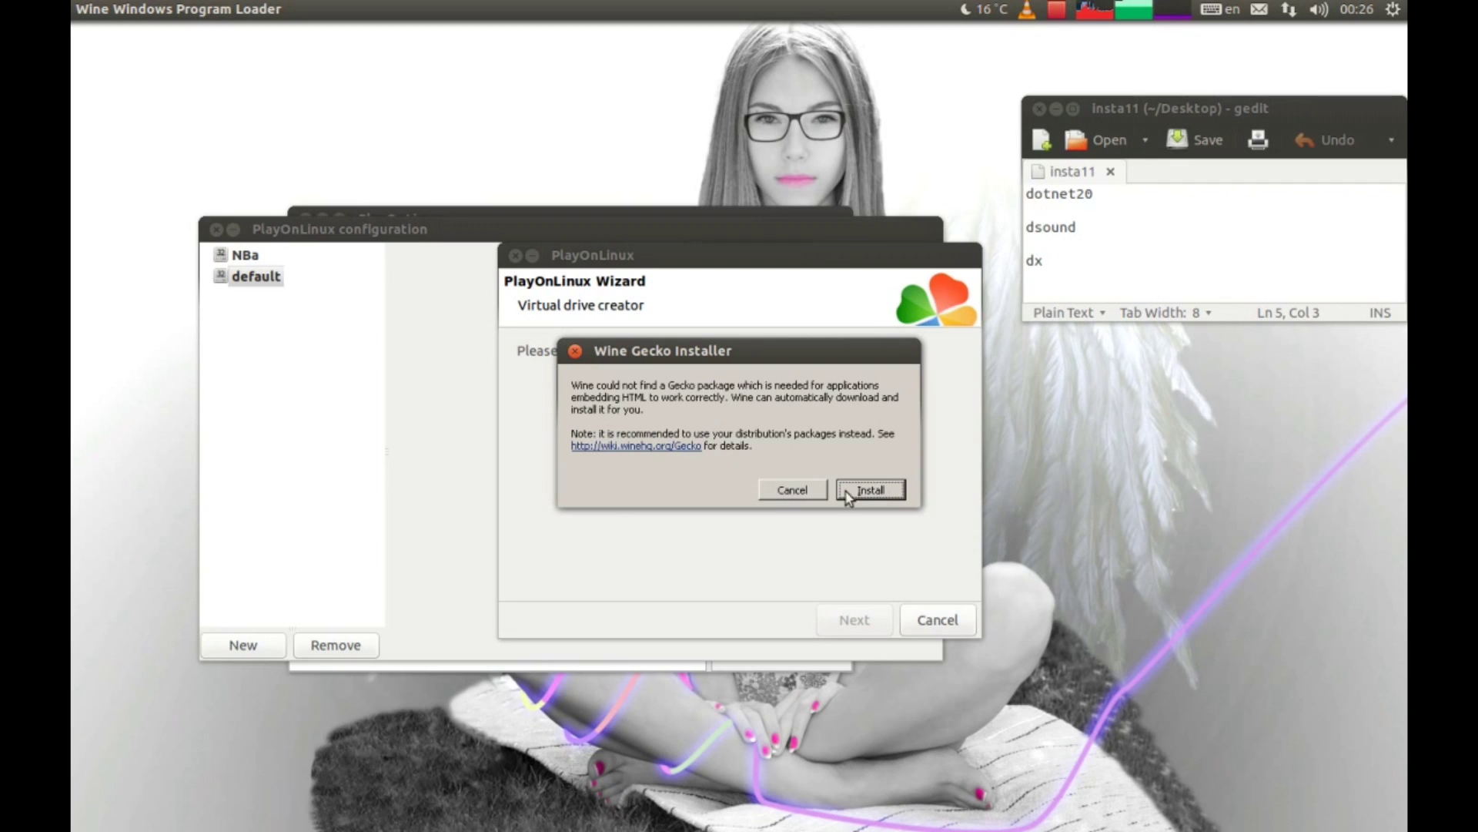
left_click(793, 490)
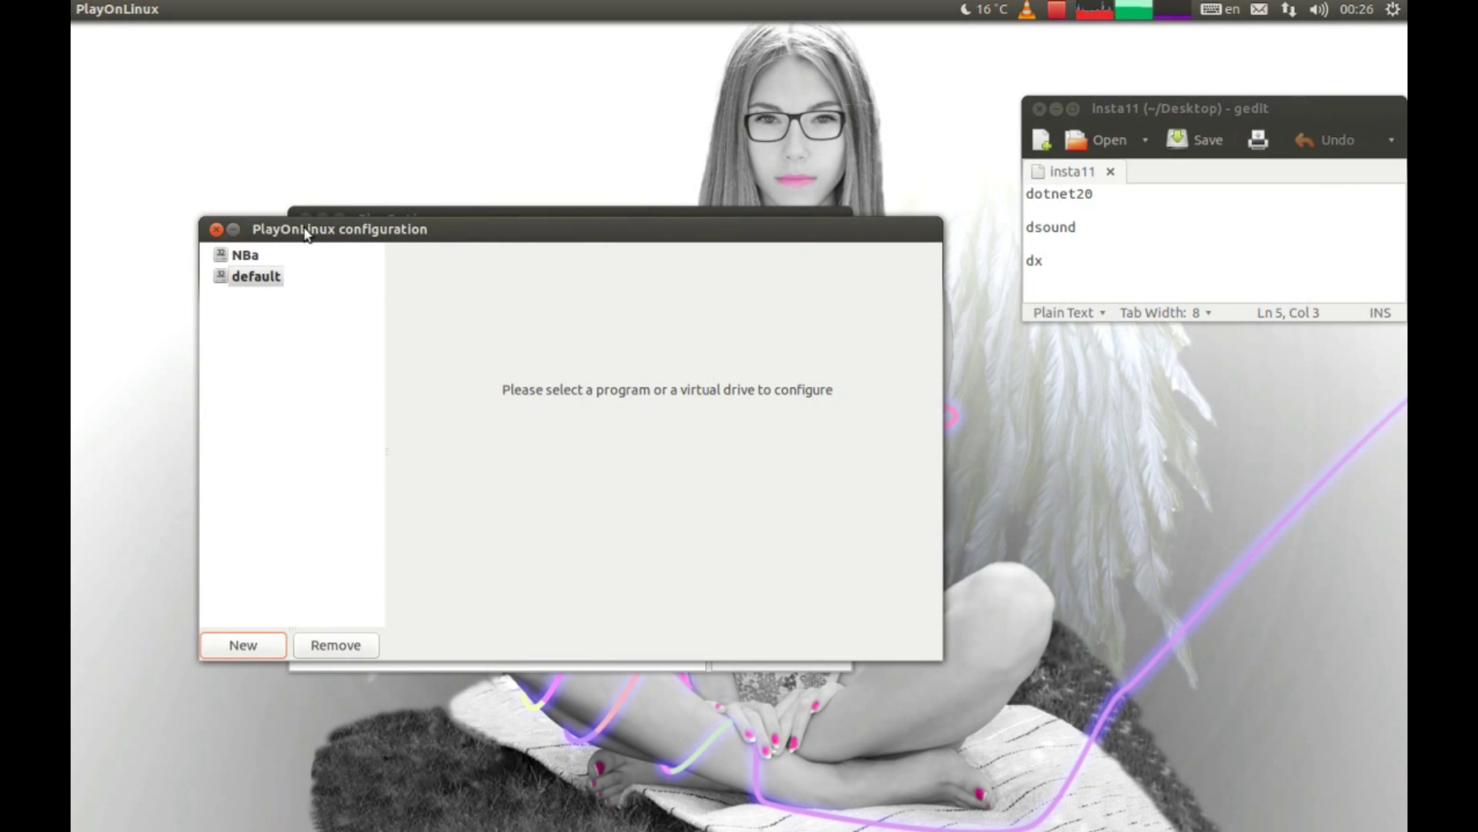
Separate the main and configuration windows and show the NBa drive's Miscellaneous and Wine settings
left_click_drag(306, 234, 502, 329)
left_click_drag(466, 228, 364, 153)
left_click(789, 326)
left_click(441, 351)
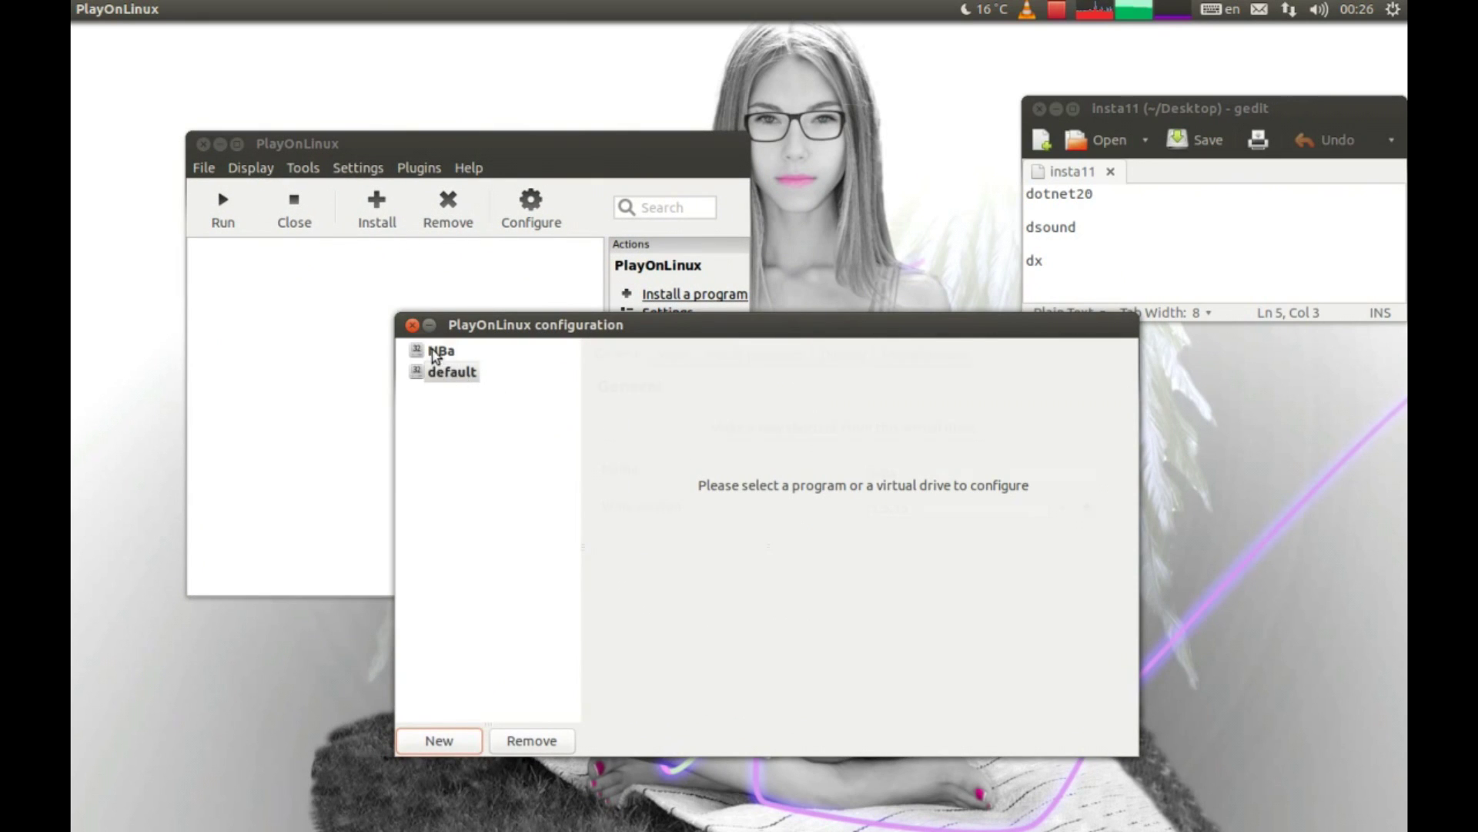
left_click(930, 357)
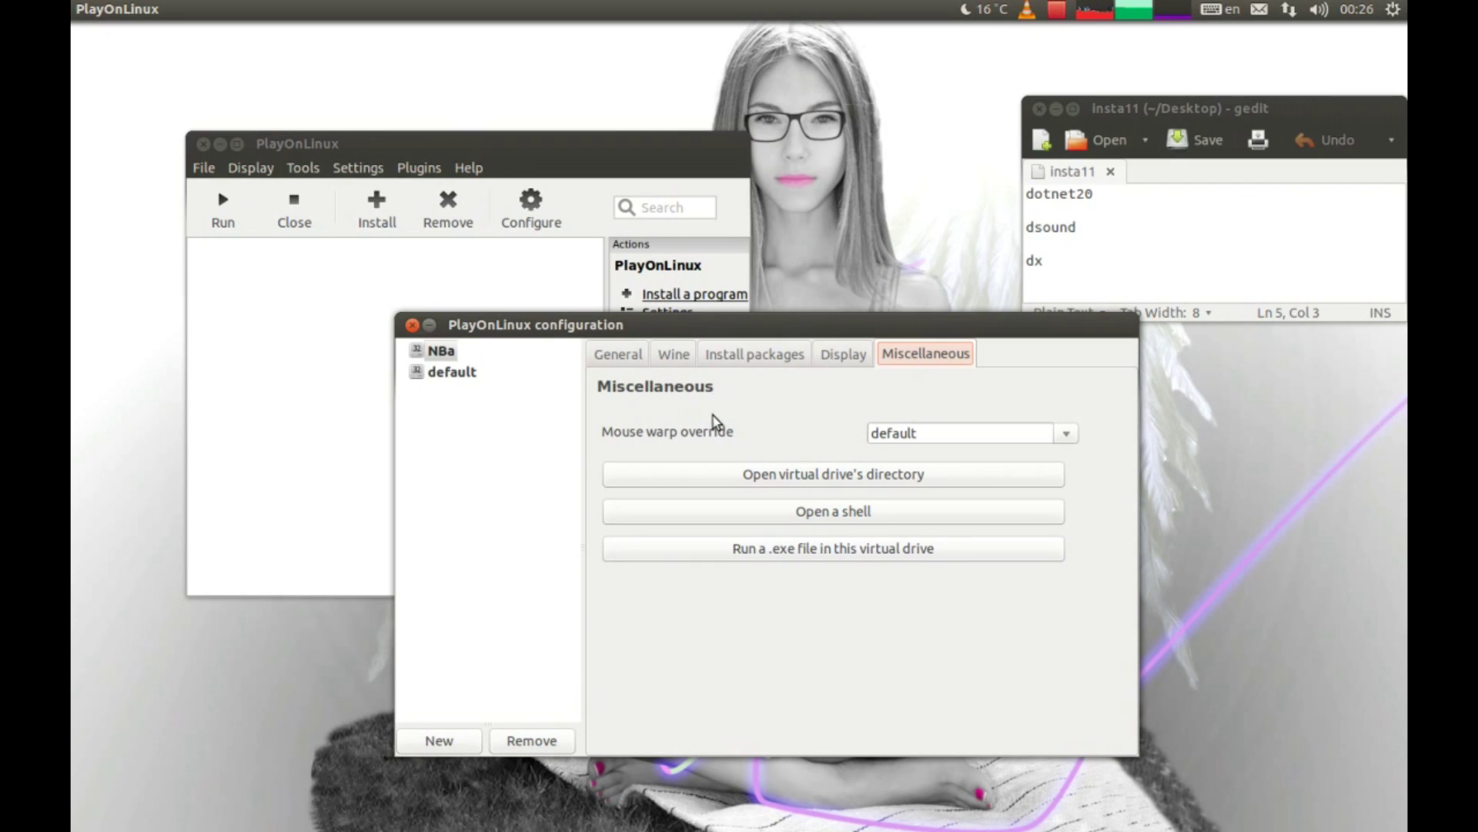
left_click(673, 355)
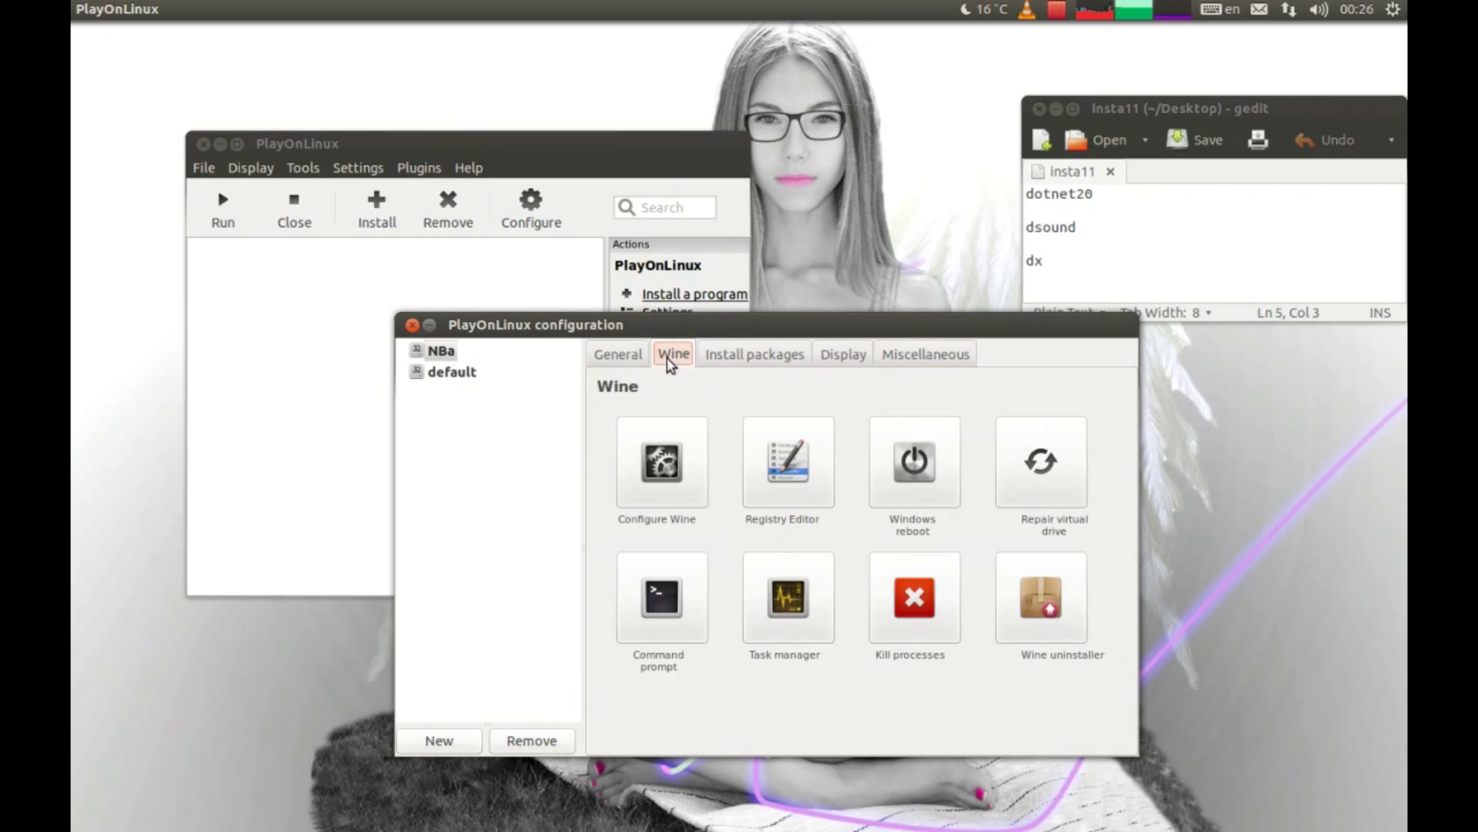
Install the dotnet20 package on the NBa virtual drive
left_click(719, 362)
left_click_drag(690, 335, 580, 300)
scroll(621, 515, "down", 5)
scroll(578, 543, "down", 2)
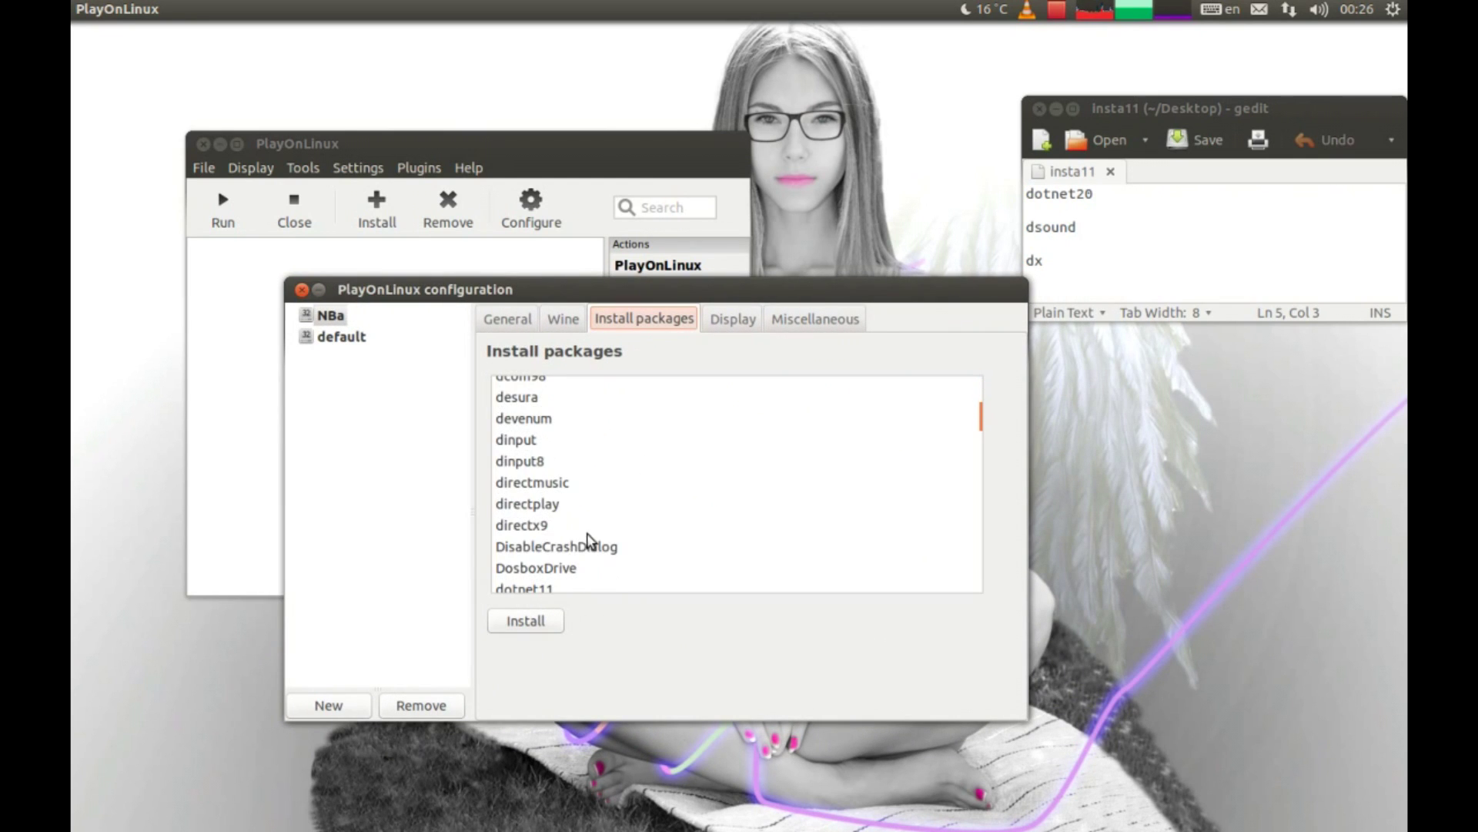
left_click_drag(923, 283, 891, 292)
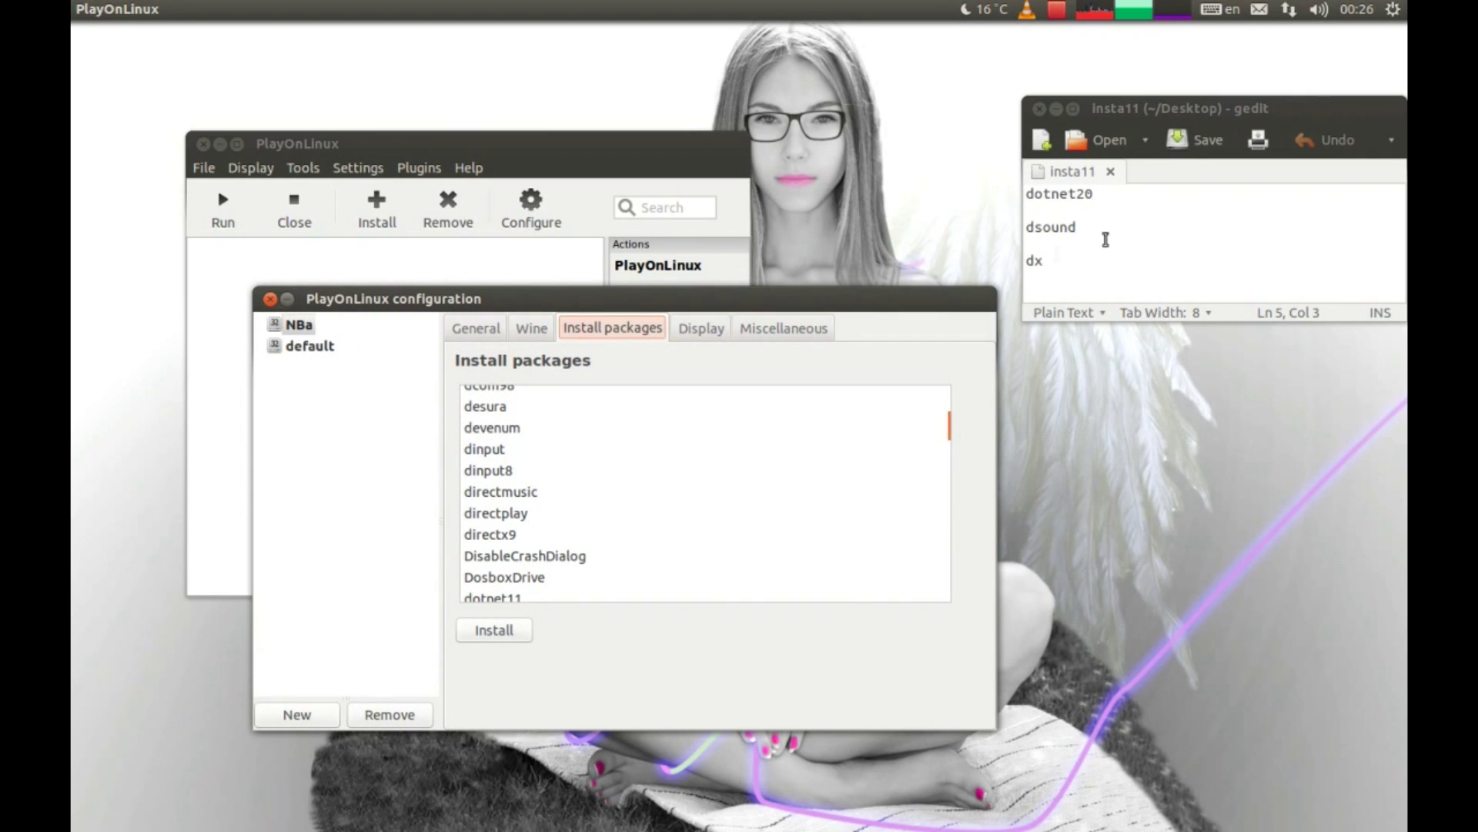
left_click(518, 459)
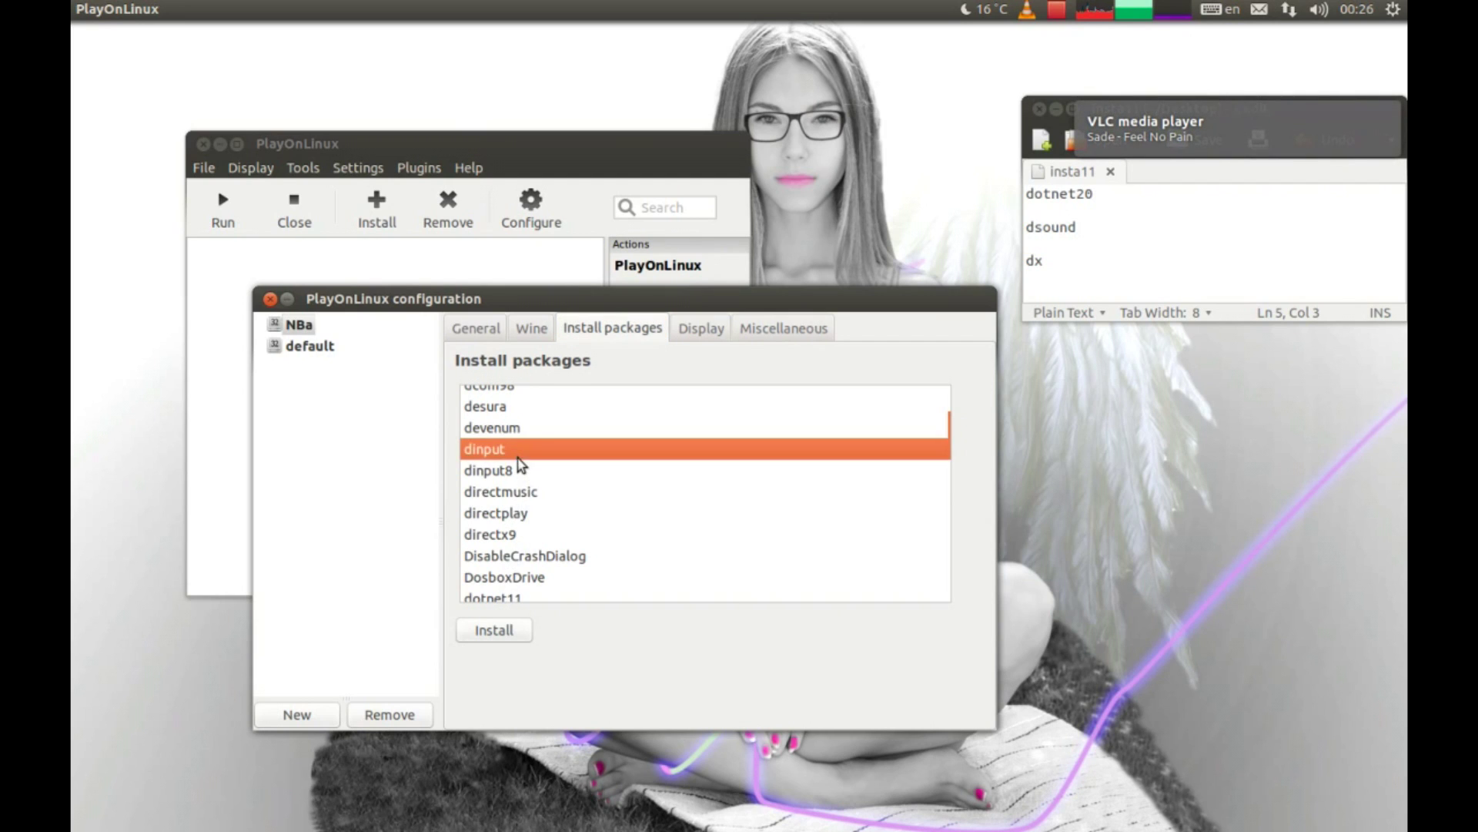
scroll(518, 461, "up", 5)
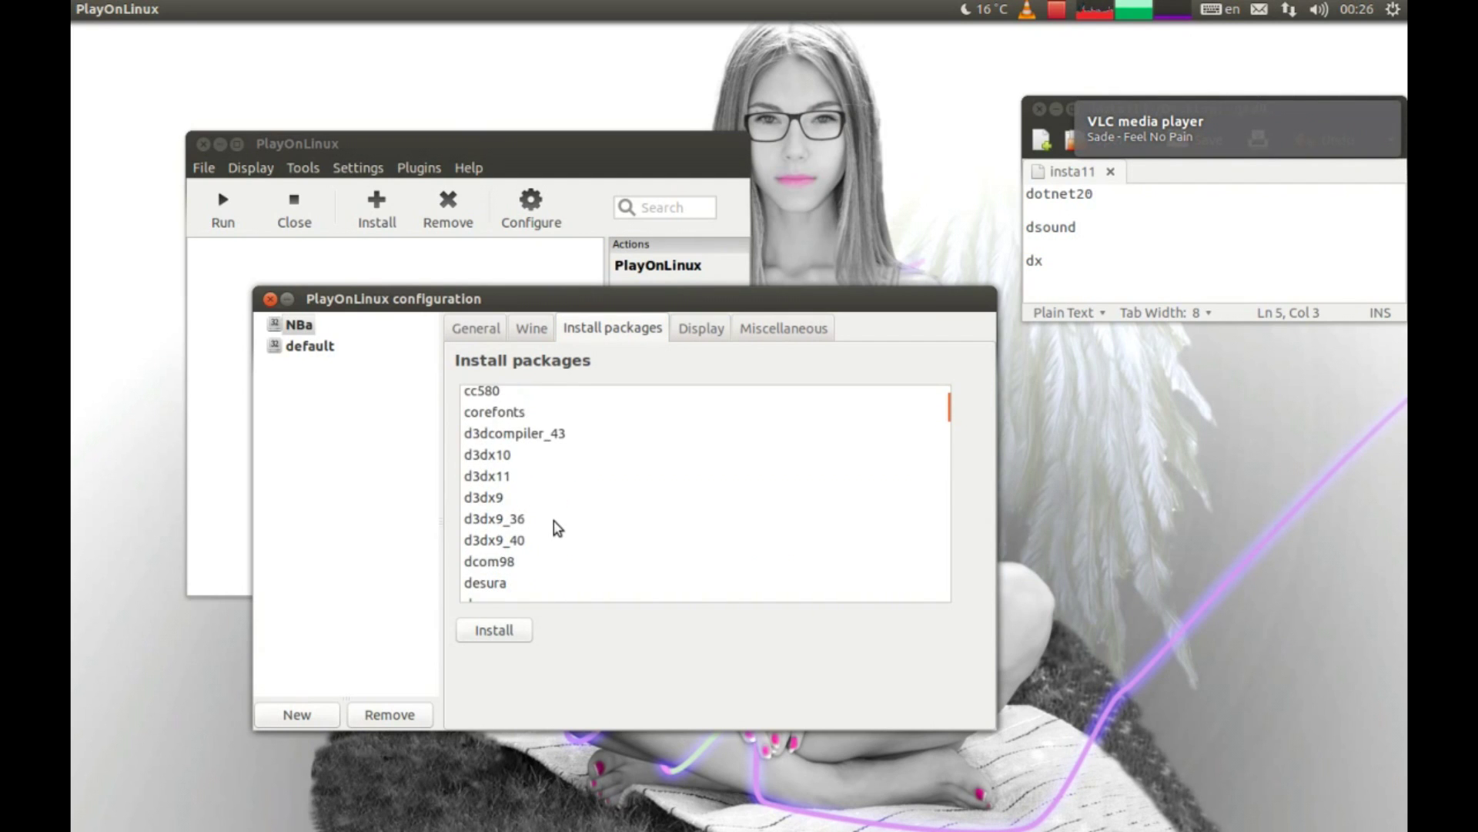
scroll(553, 520, "down", 6)
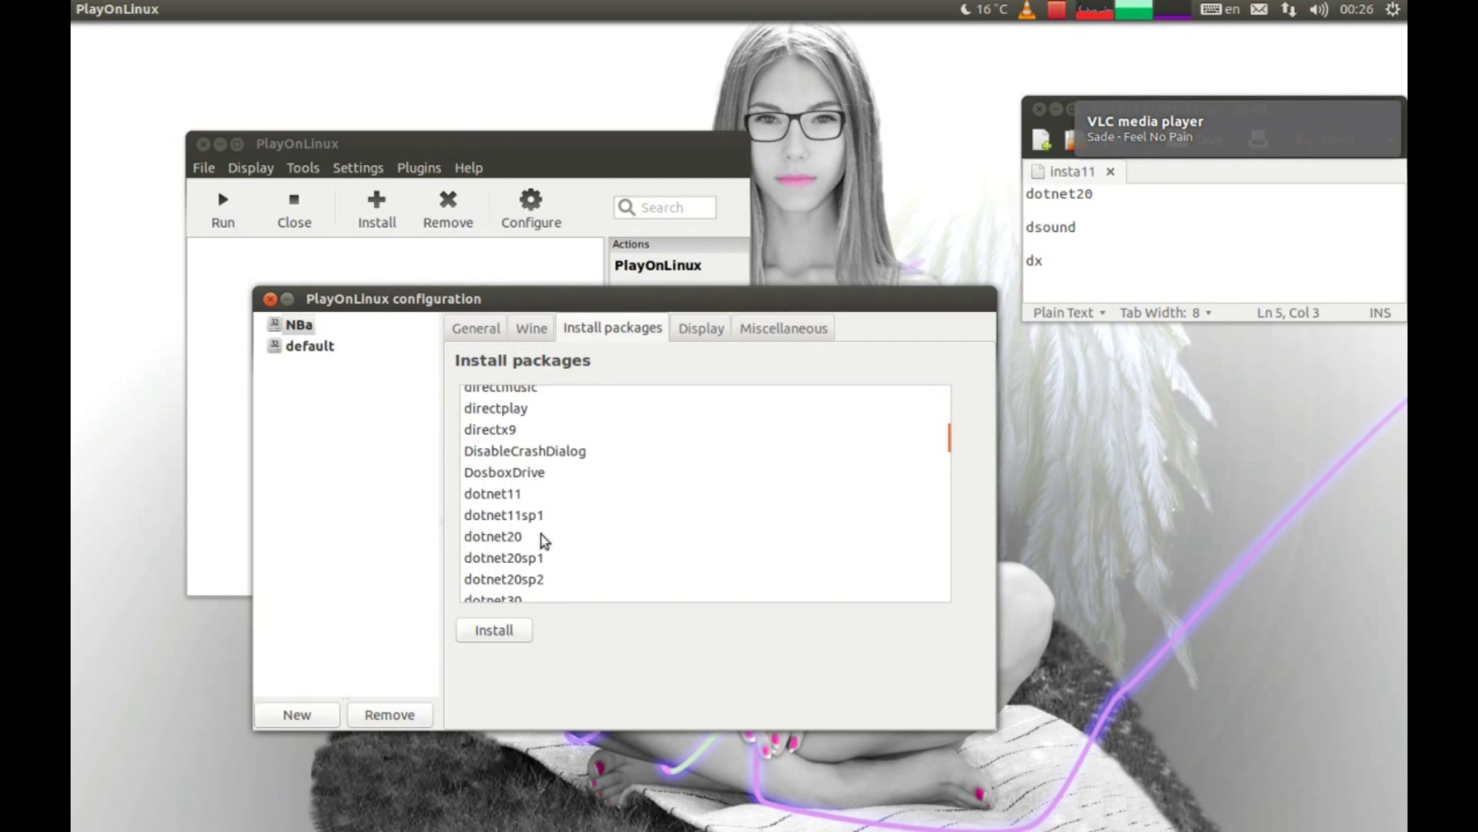
left_click(514, 537)
left_click(510, 639)
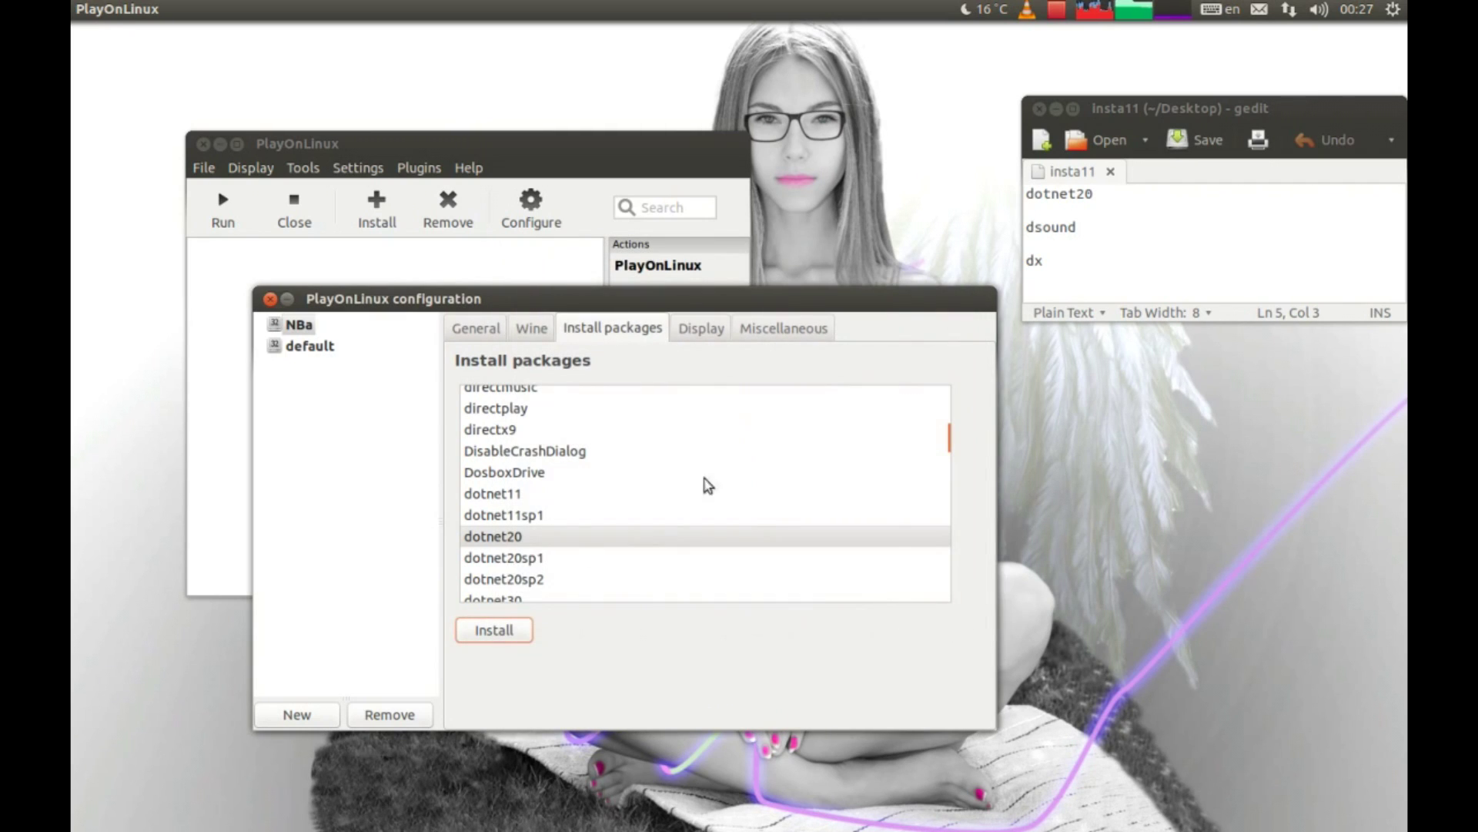
Install the dsound package on the NBa virtual drive
scroll(696, 563, "down", 3)
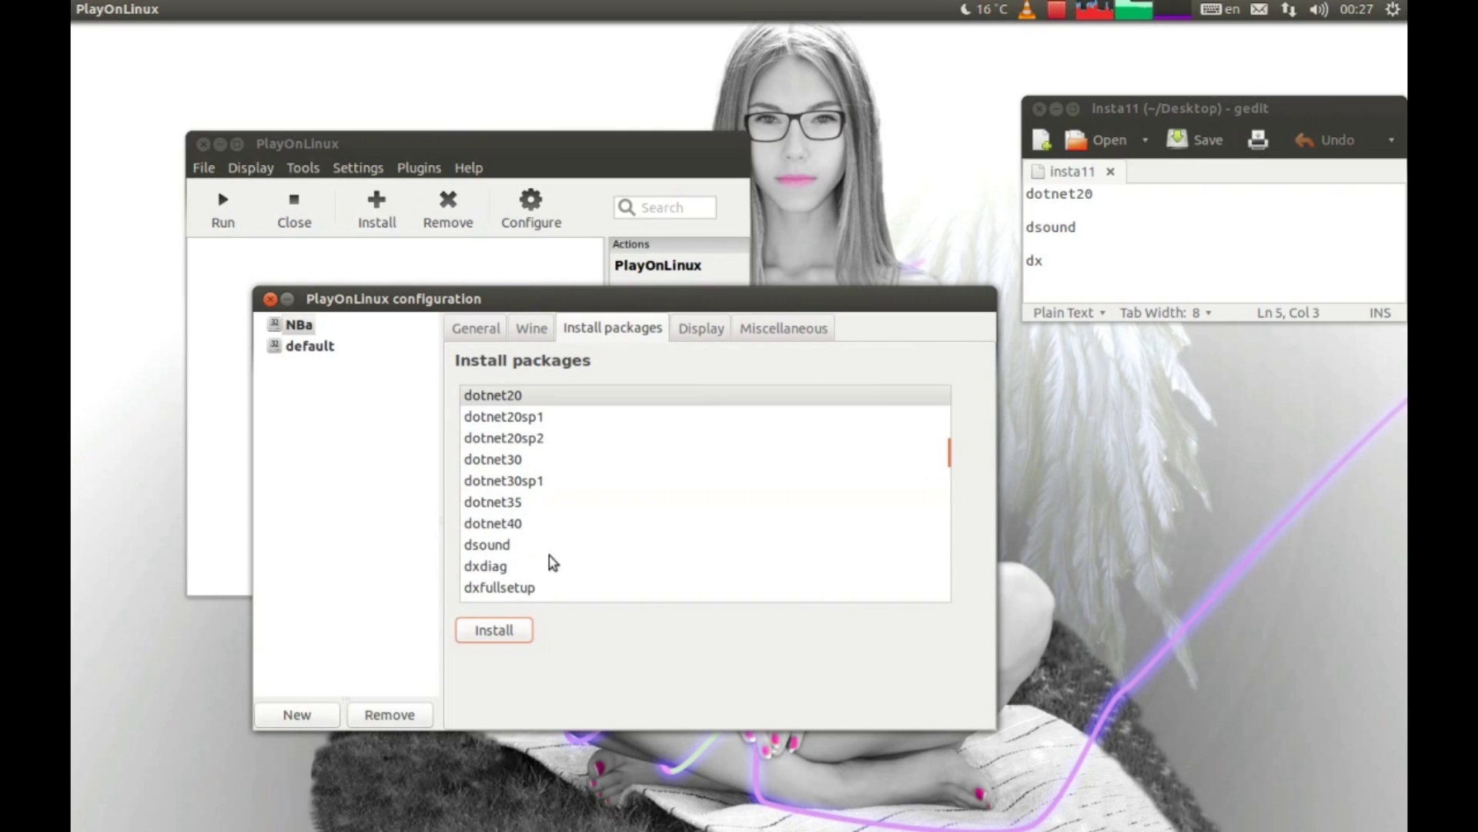
left_click(522, 547)
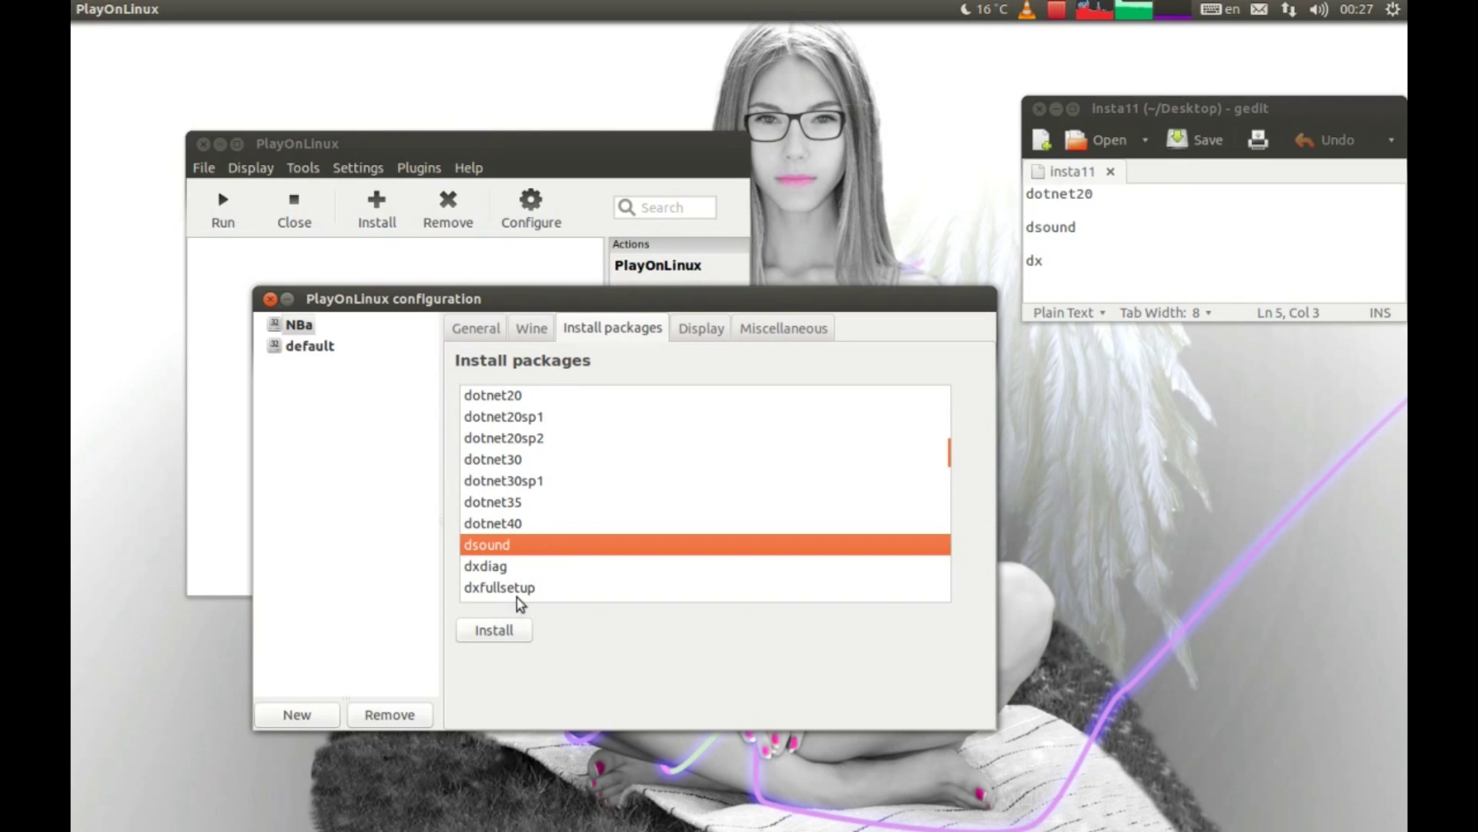
left_click(495, 633)
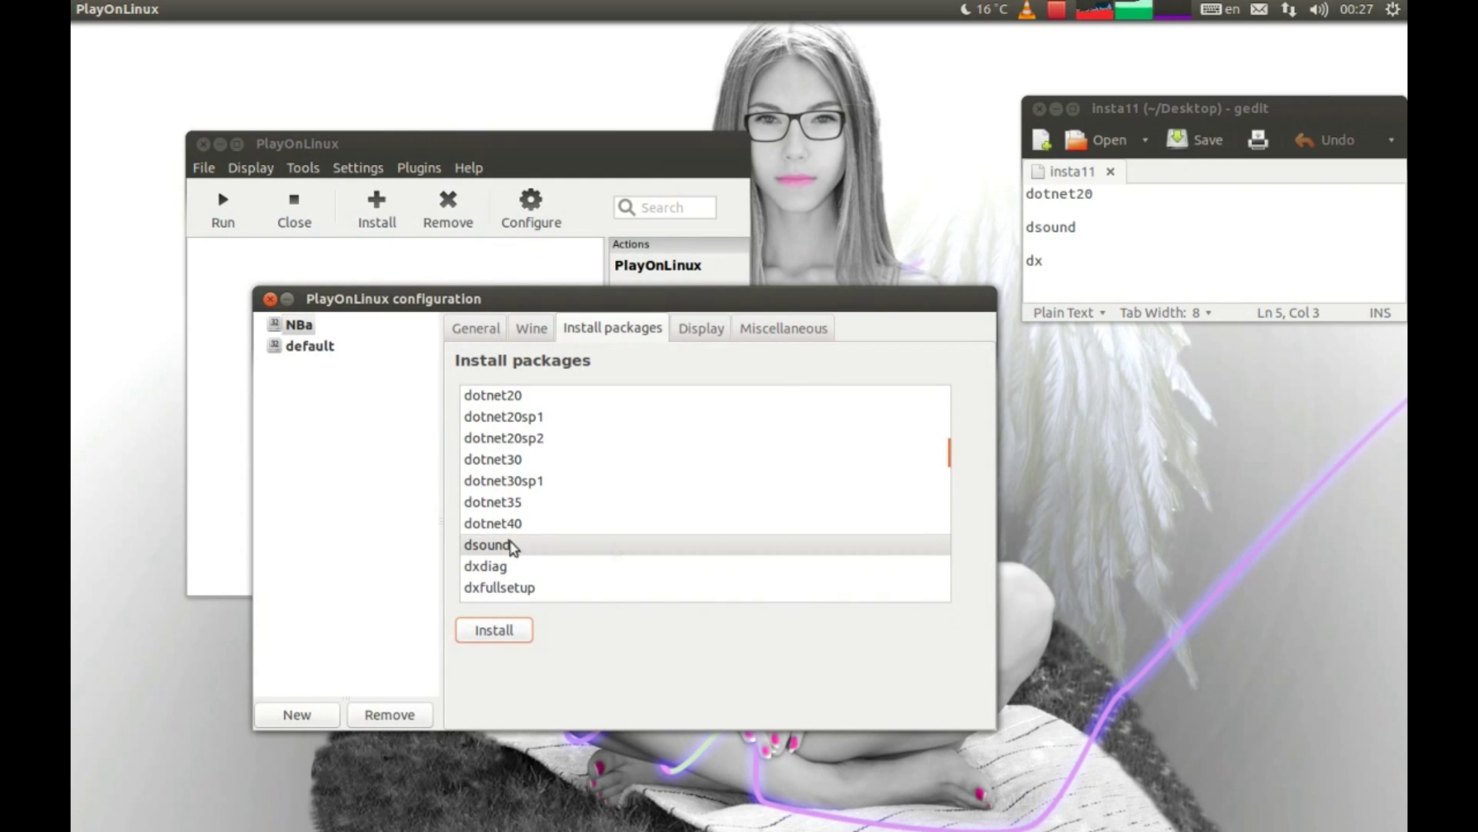
Install the dxfullsetup package on the NBa virtual drive
left_click(515, 589)
scroll(511, 593, "down", 3)
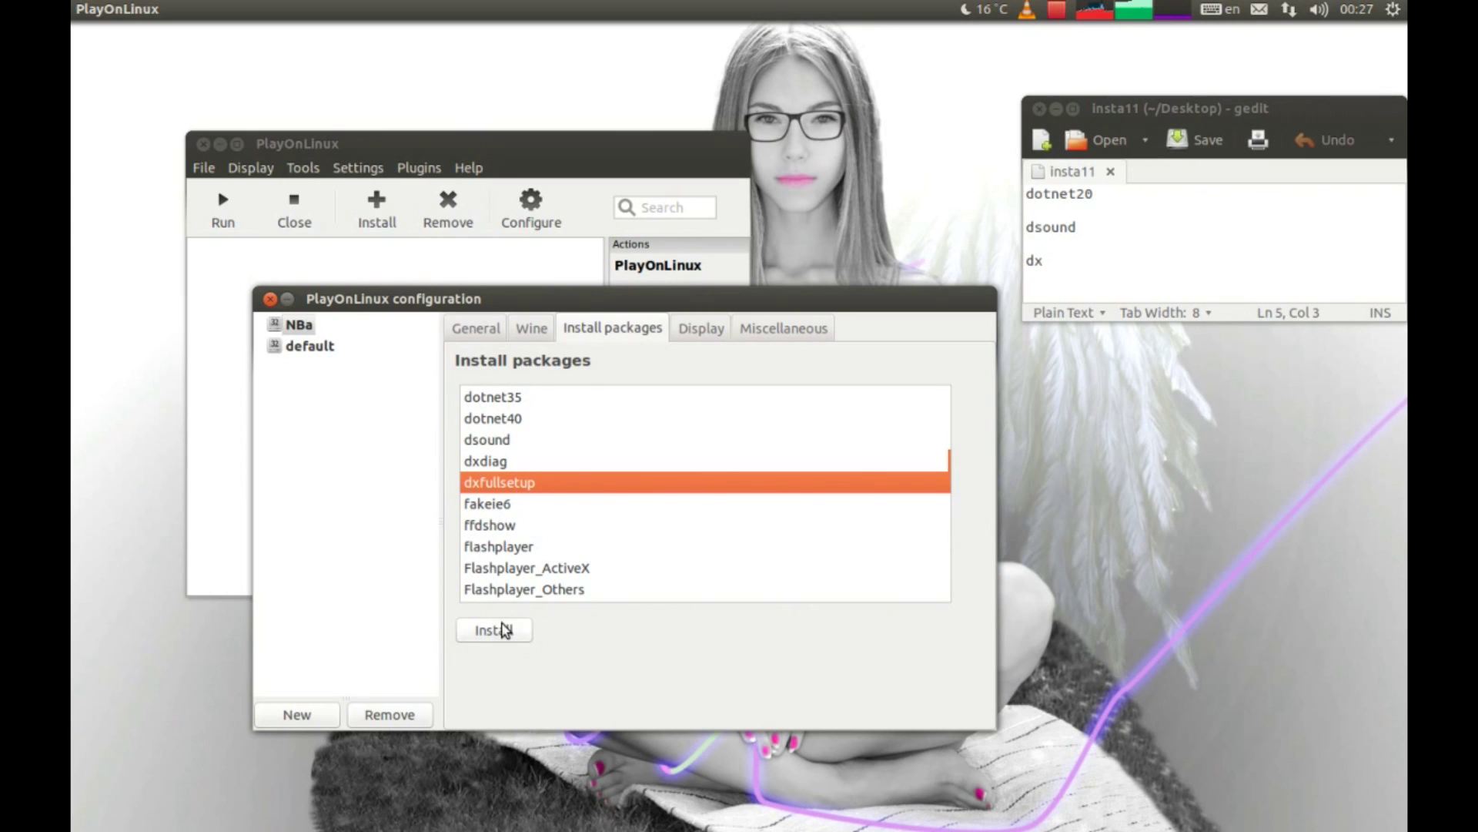
left_click(504, 630)
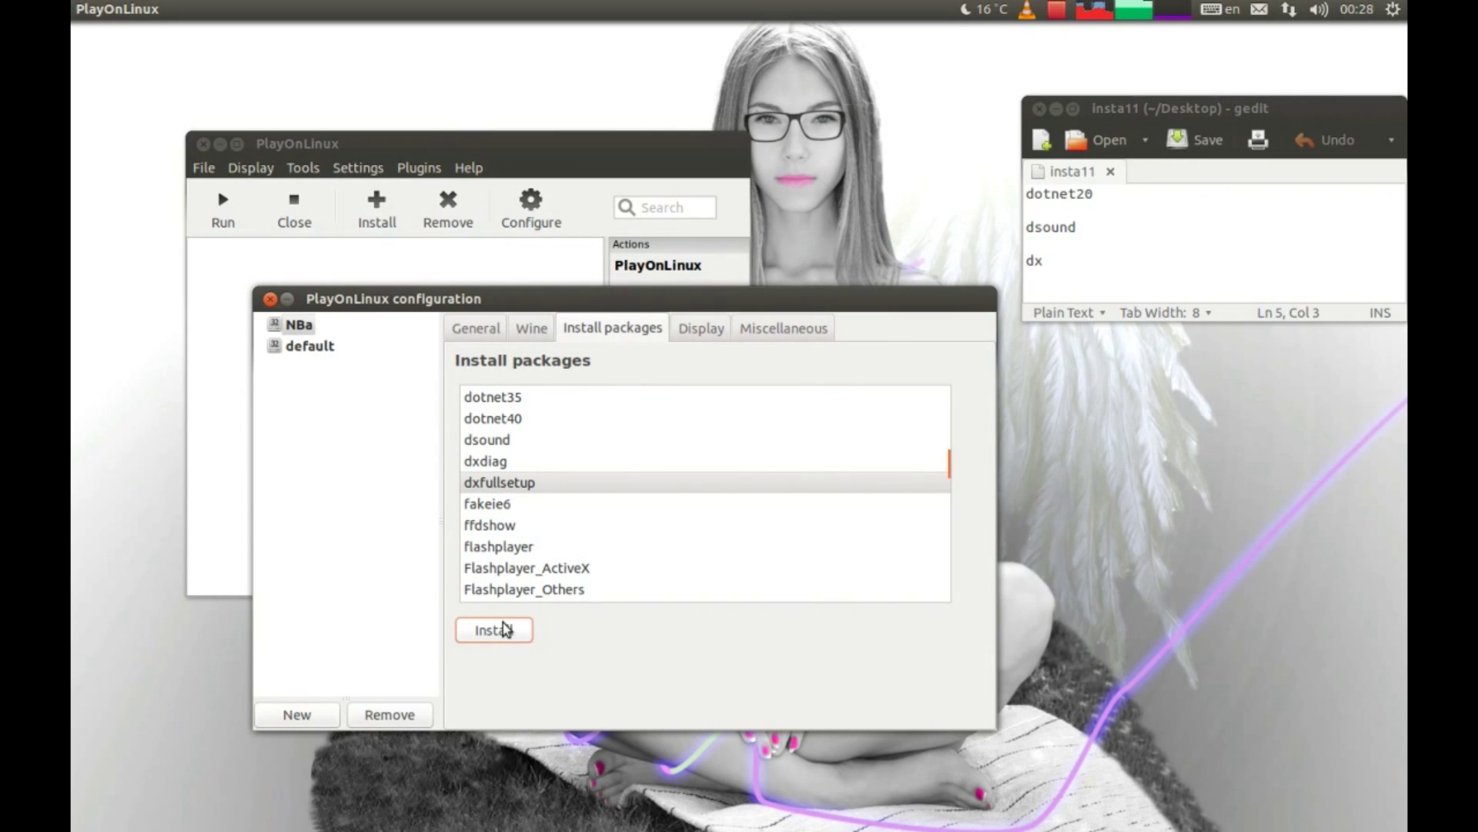
Run setup.exe in the NBa virtual drive and choose English as the setup language
left_click(773, 327)
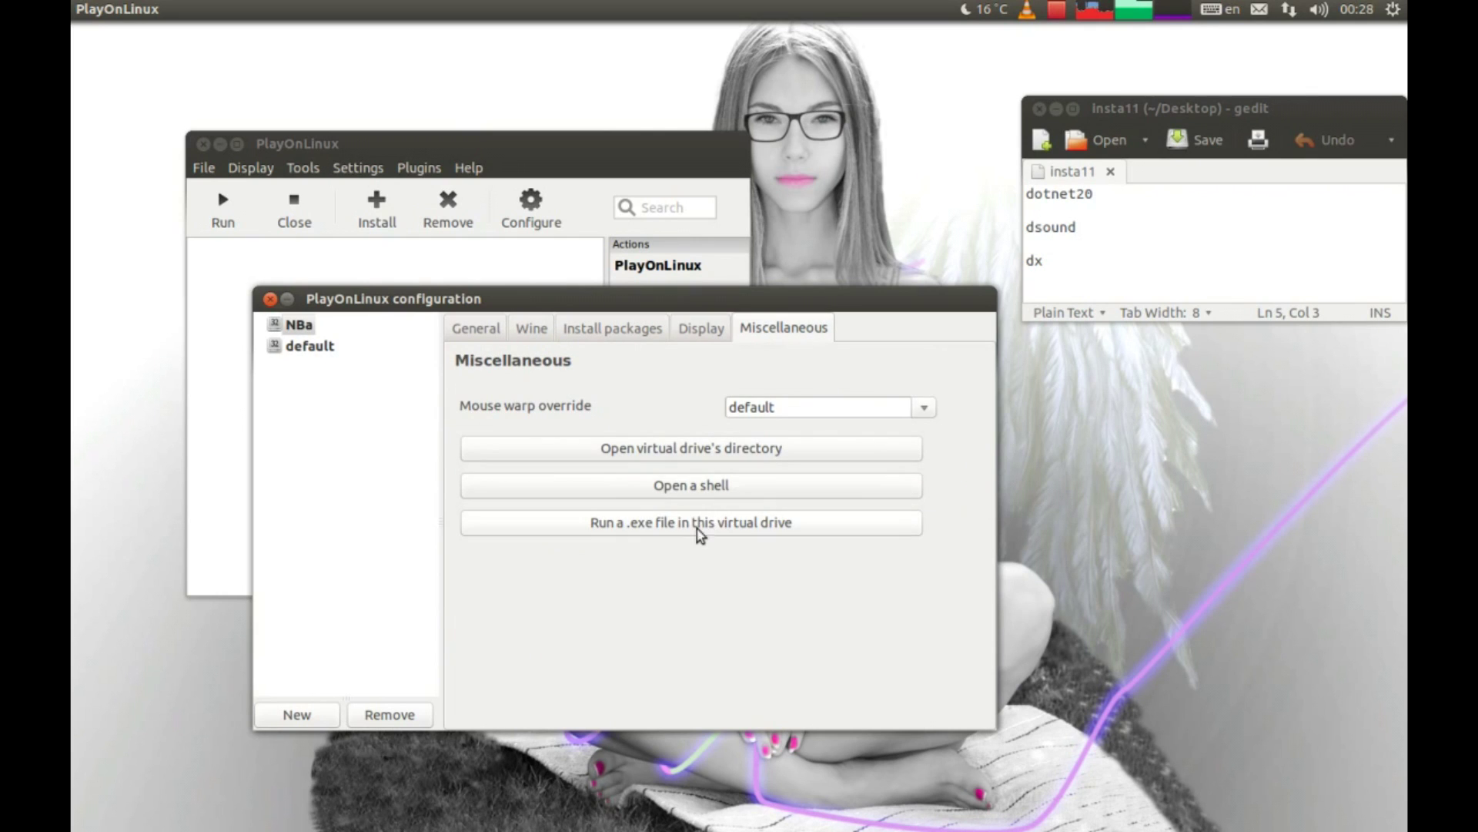
left_click(676, 521)
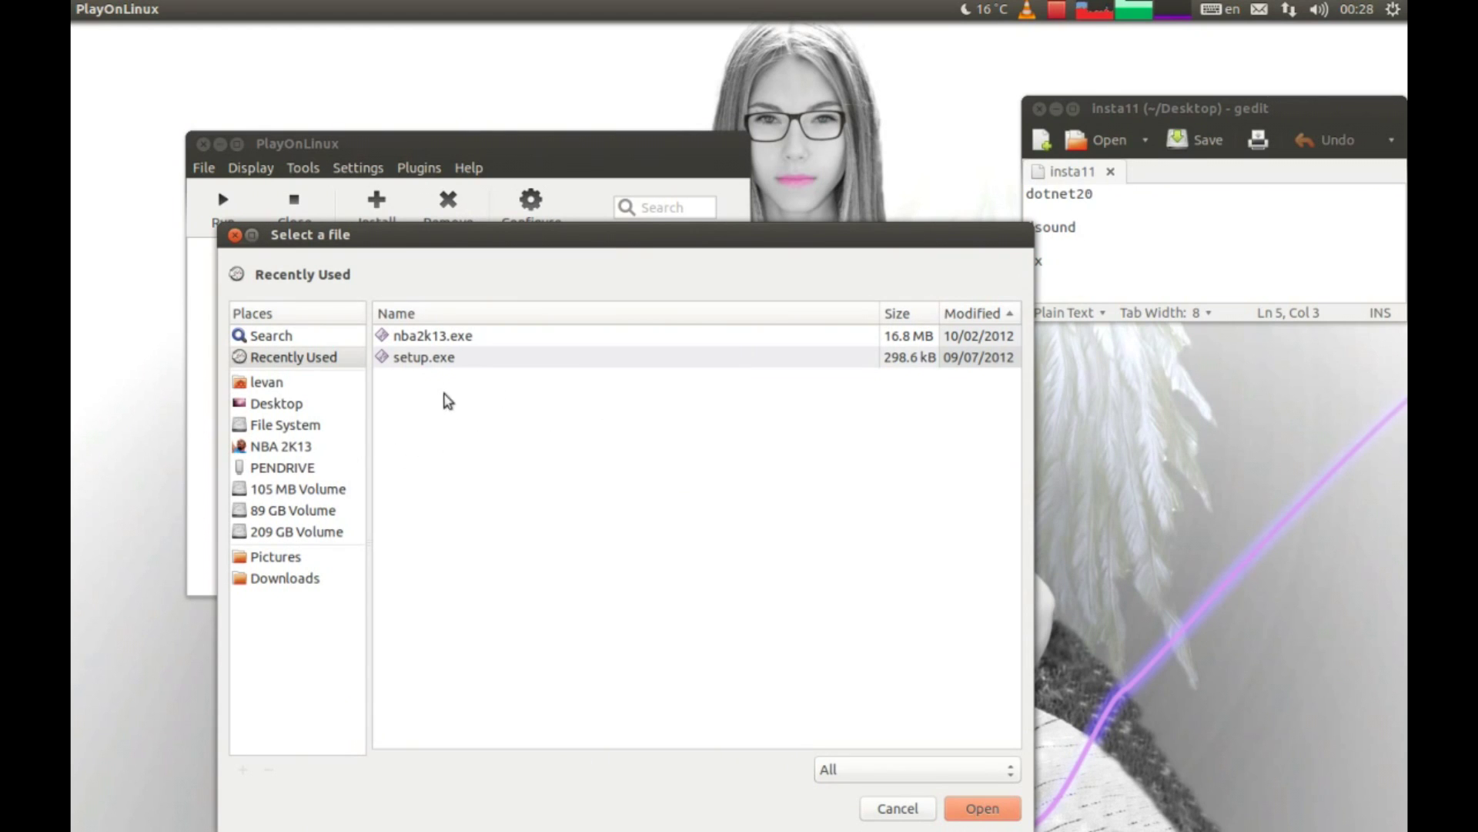
left_click(450, 362)
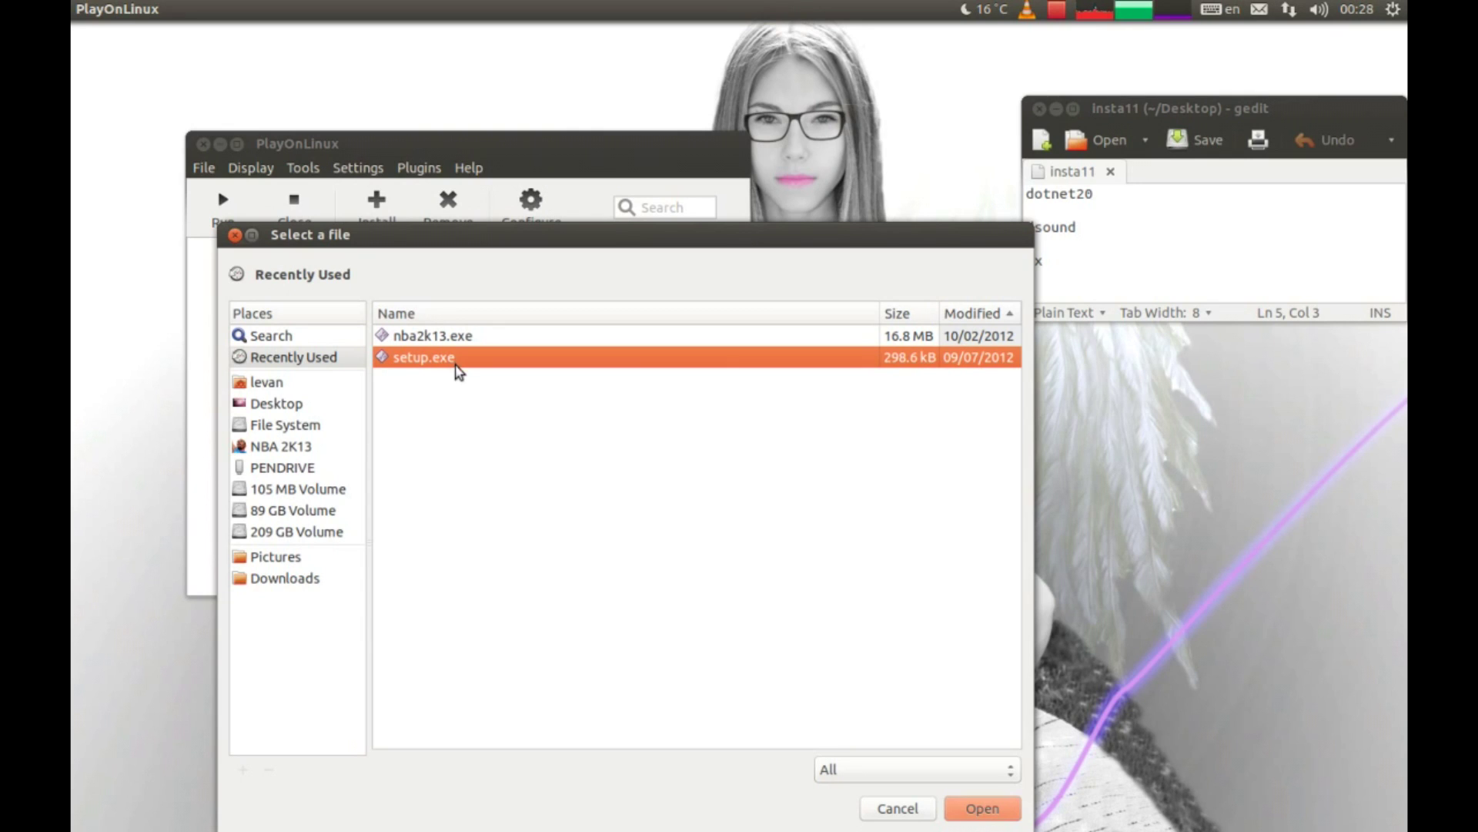
double_click(449, 362)
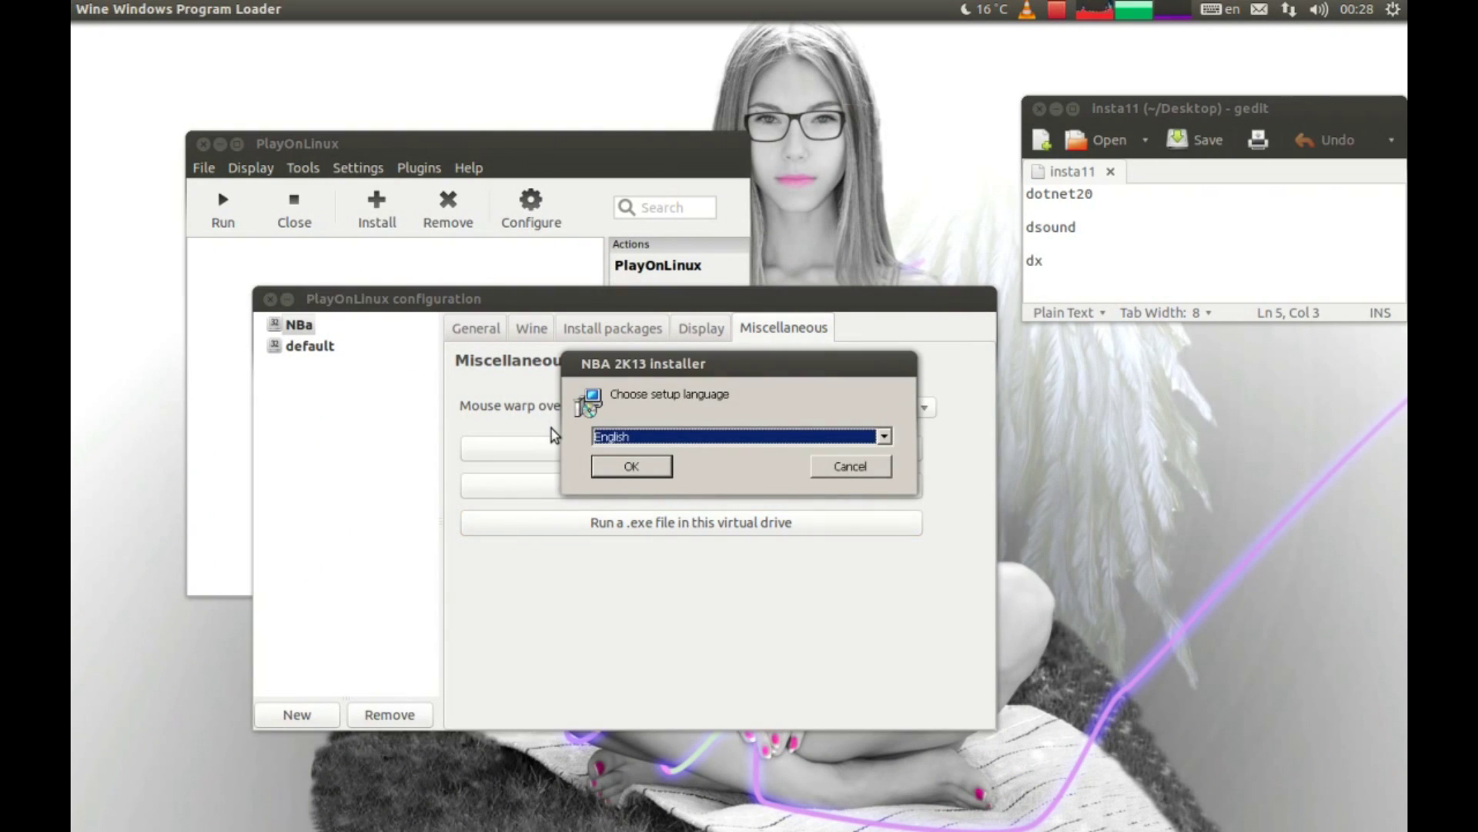
left_click(628, 471)
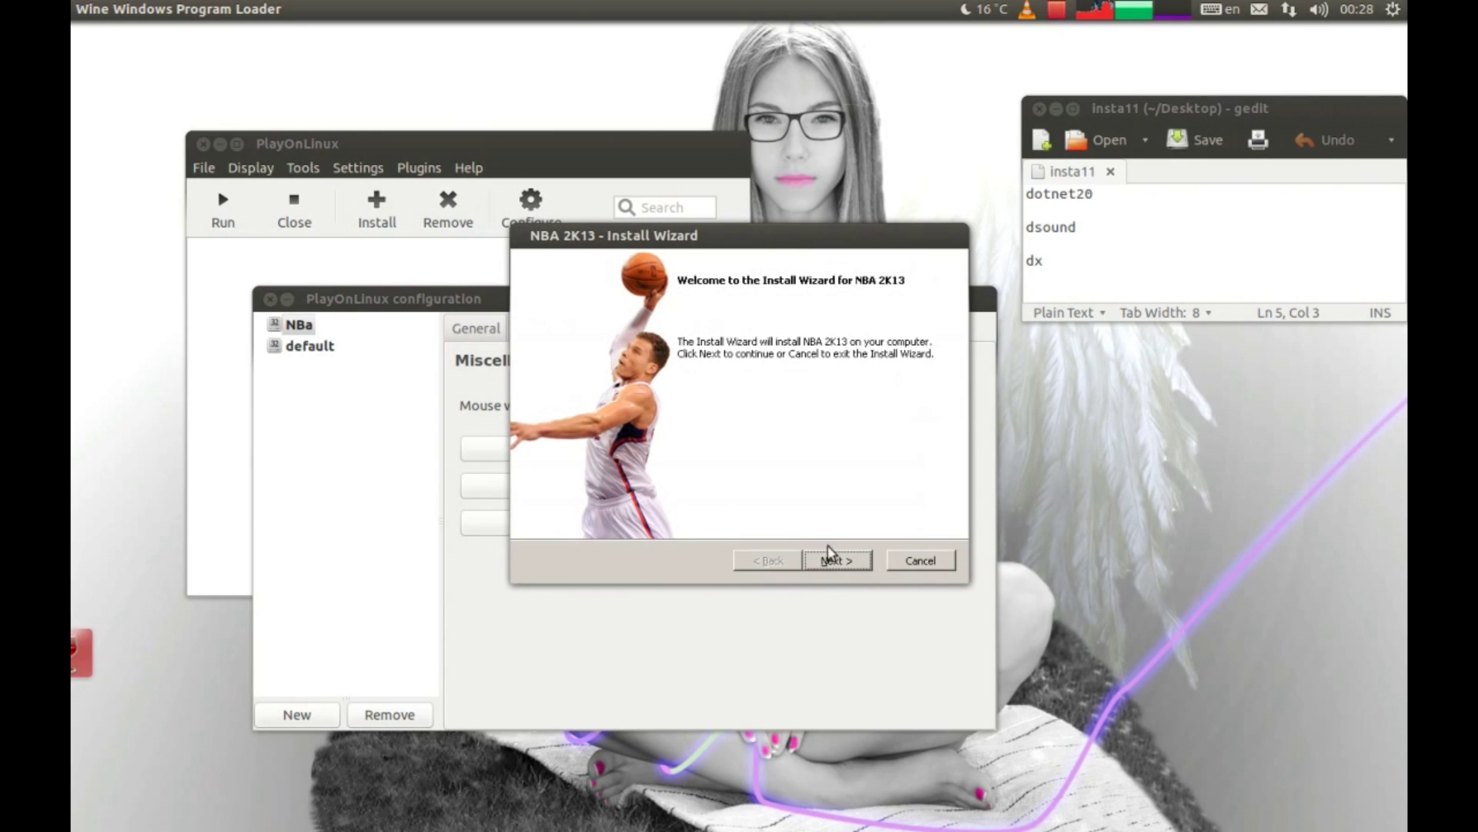
Accept the NBA 2K13 and DirectX license agreements and start a Typical installation of the game
left_click(830, 553)
left_click(620, 492)
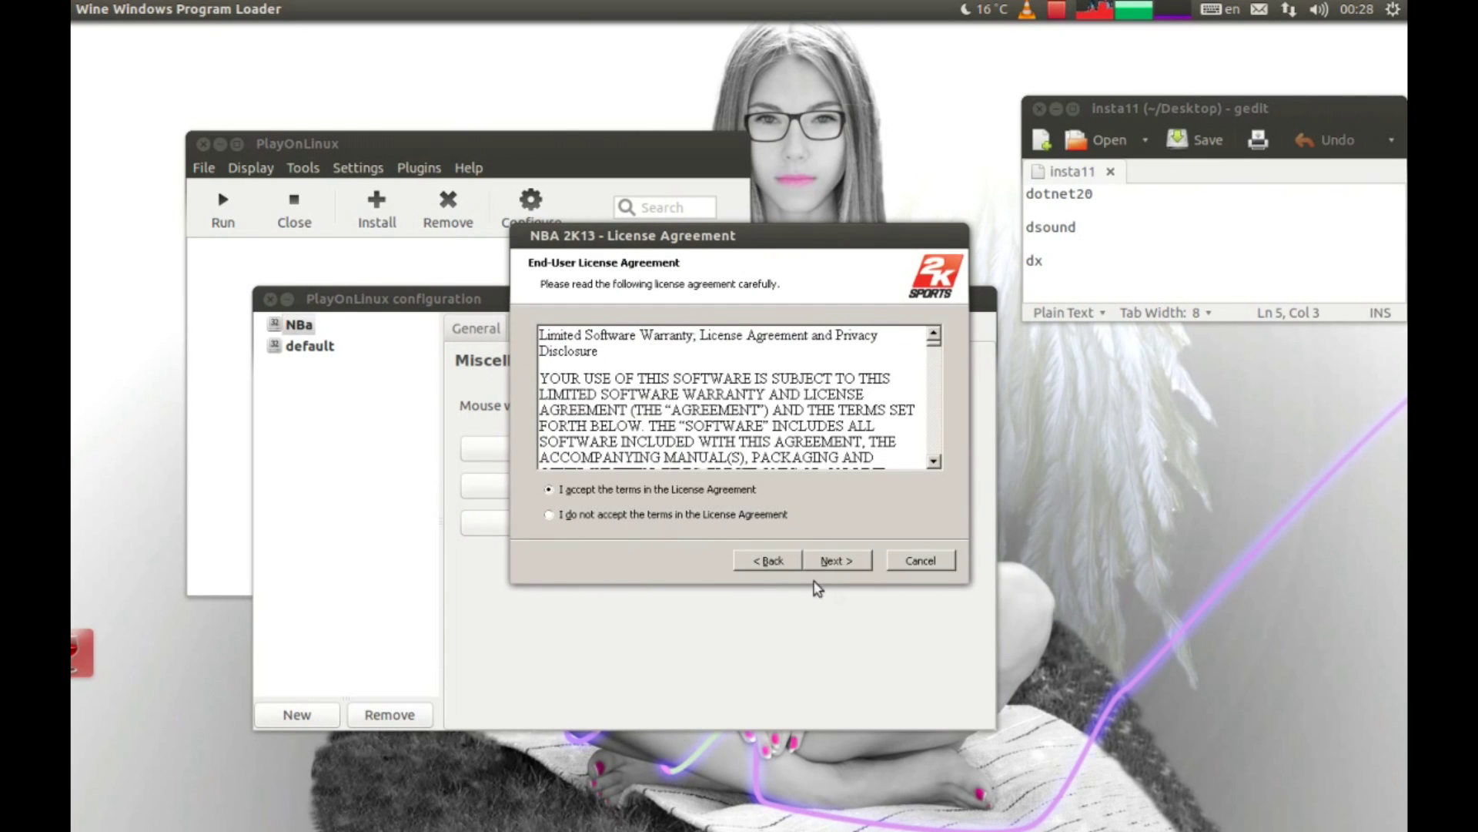
left_click(835, 561)
left_click(637, 490)
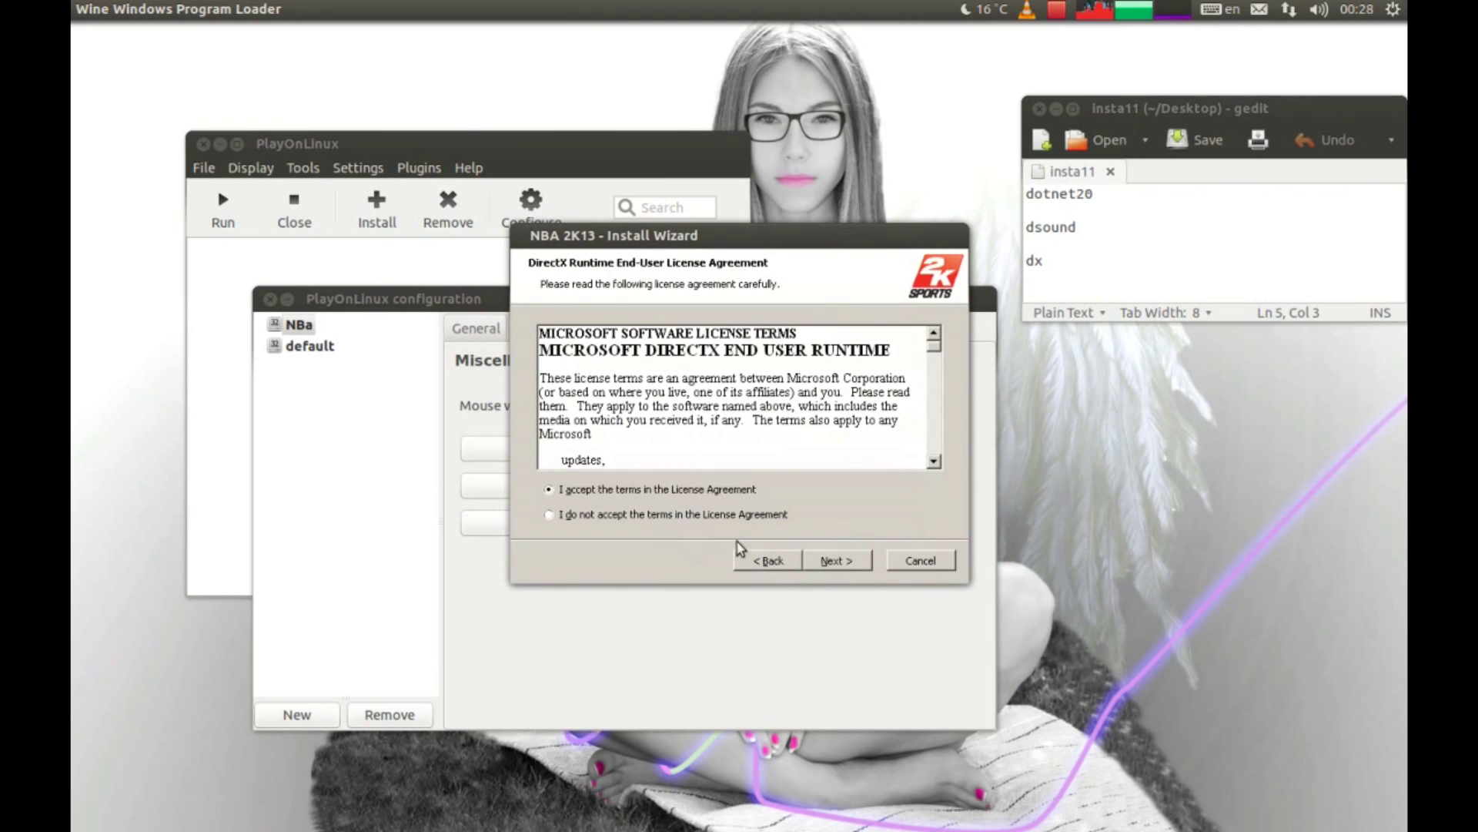
left_click(837, 561)
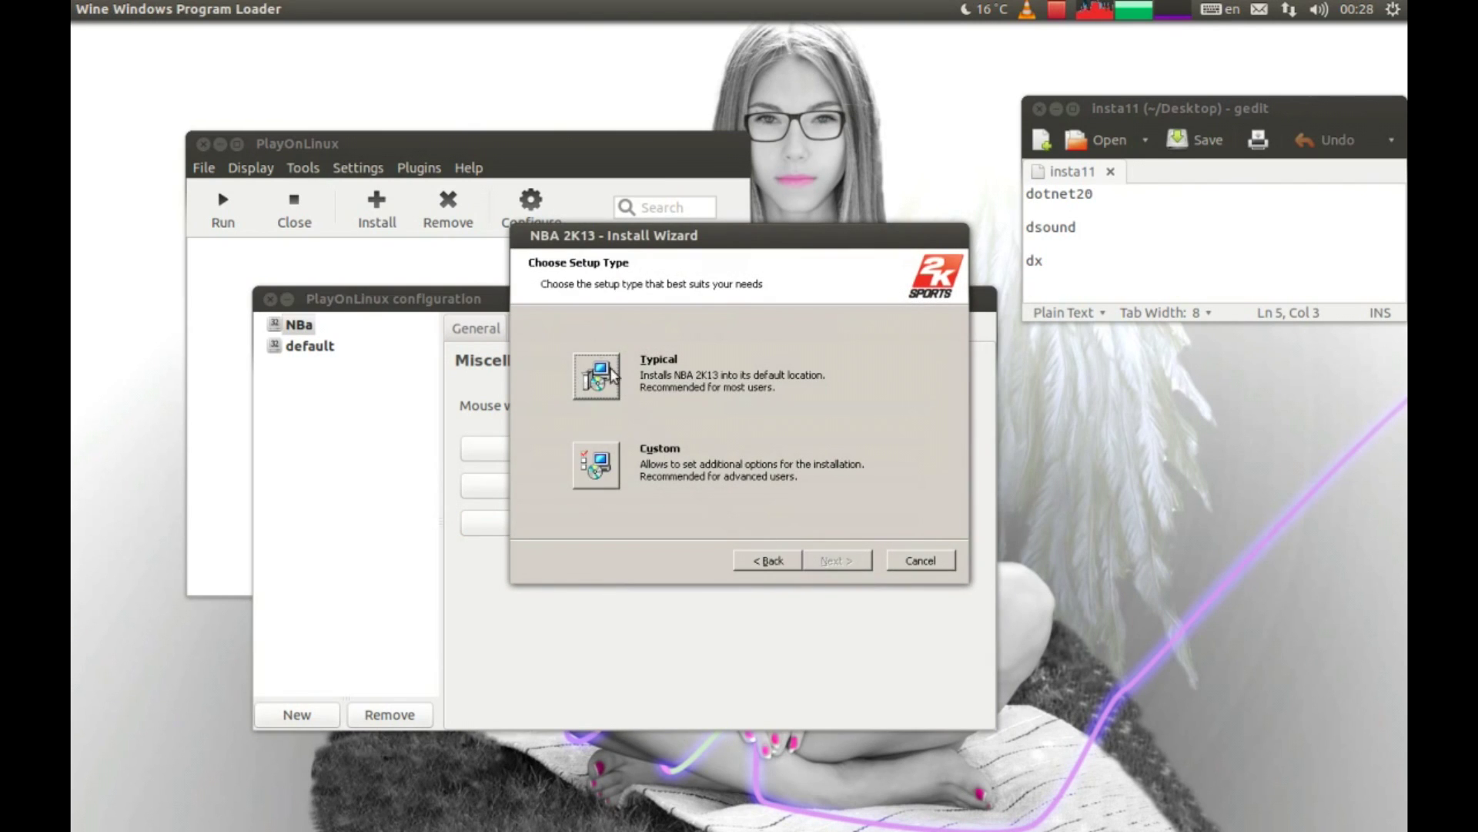
left_click(604, 377)
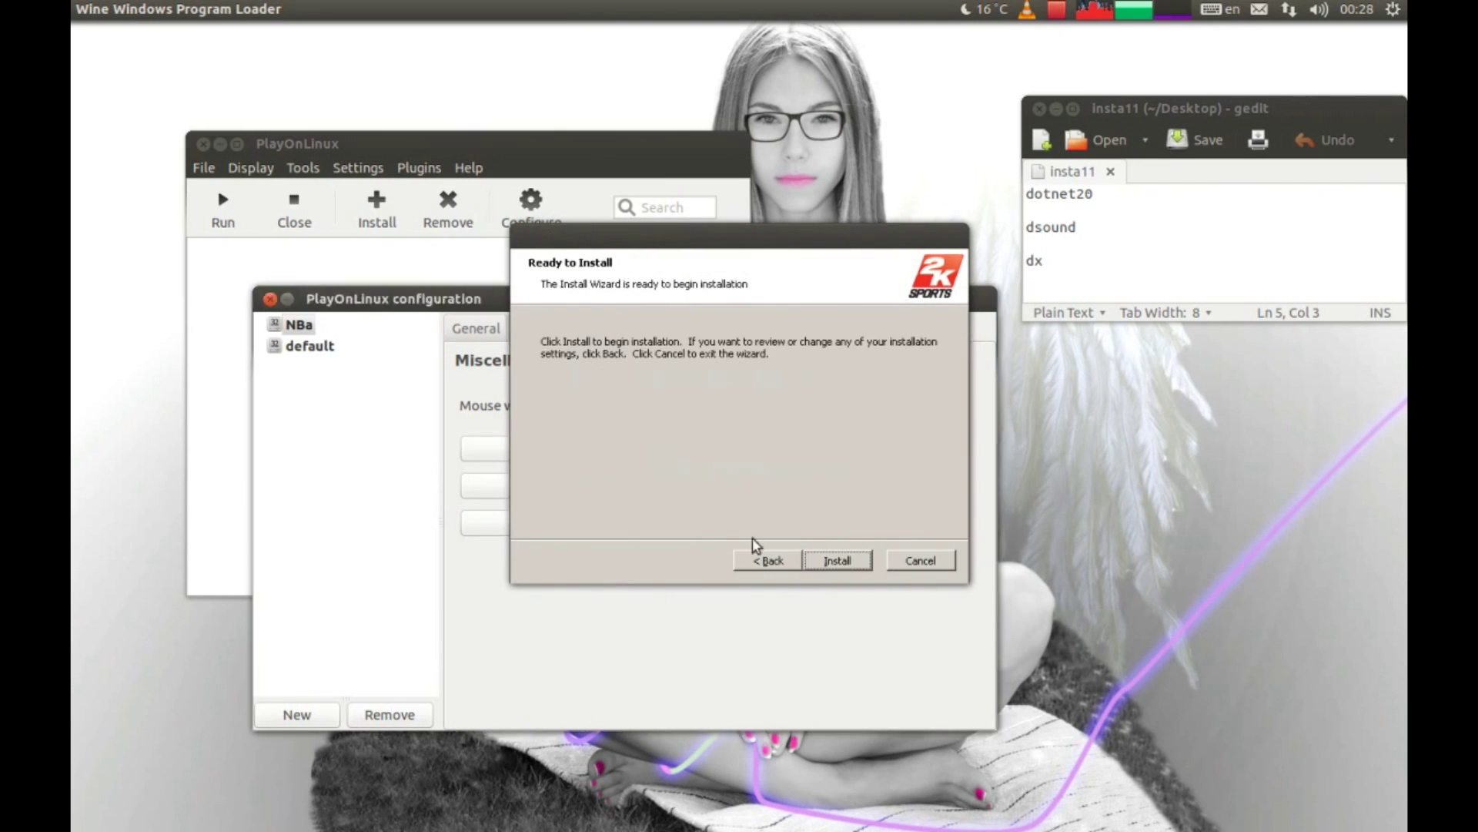
left_click(836, 564)
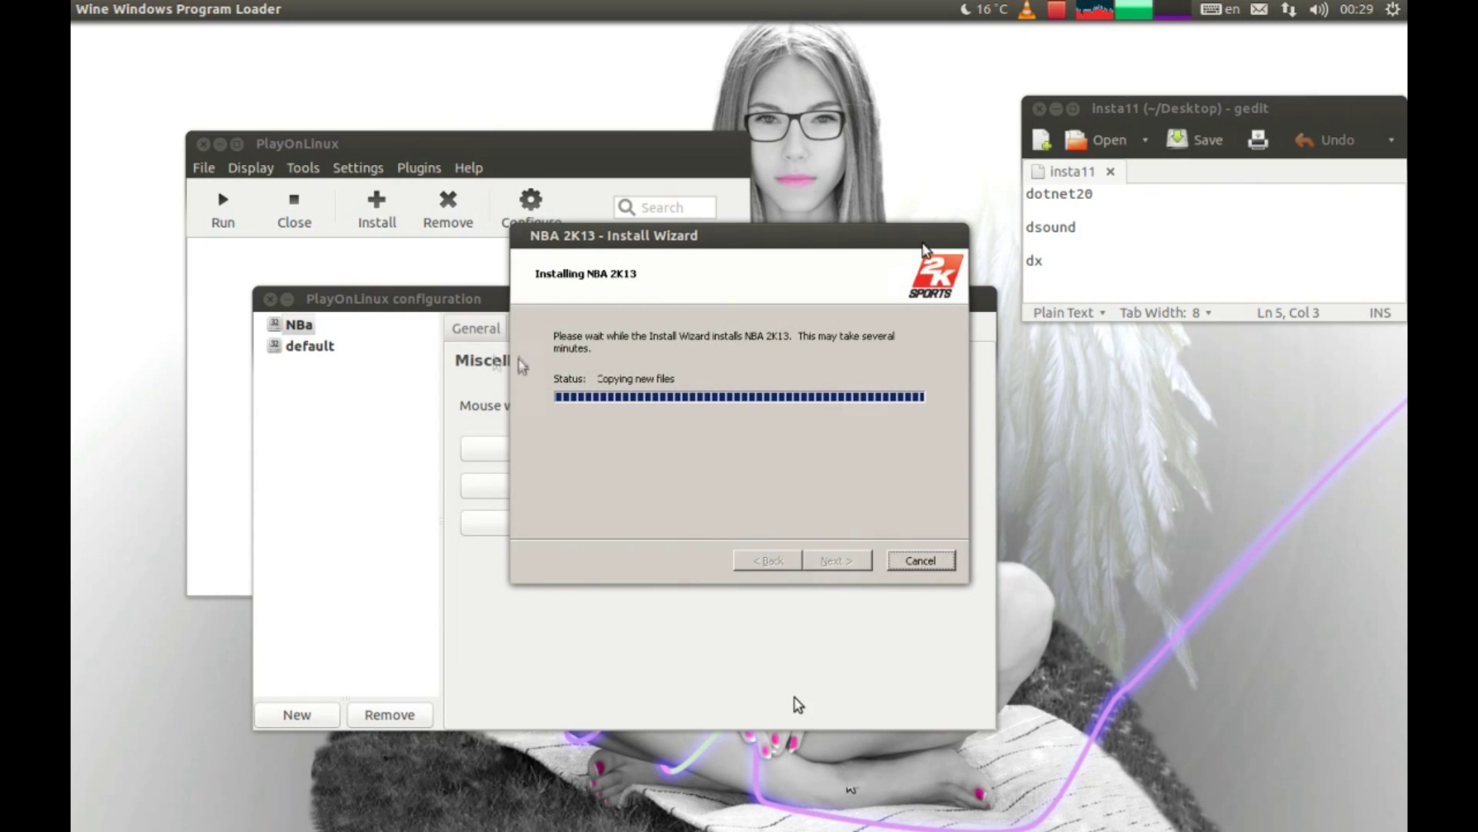
Close the insta11 notes and complete the installer's DirectX runtime stage, dismissing the PlayOnLinux error report
mouse_move(150, 379)
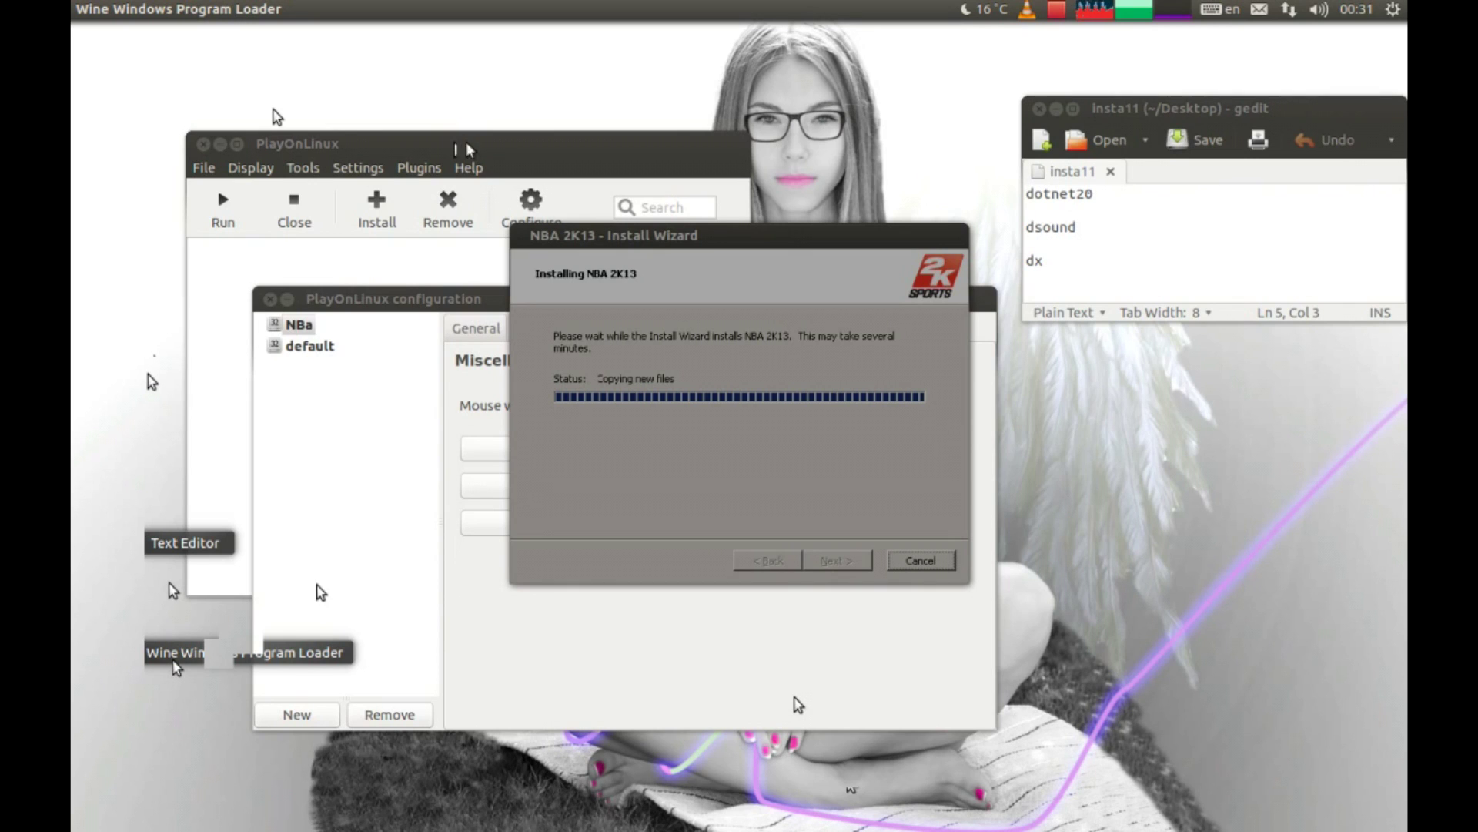
left_click(1039, 108)
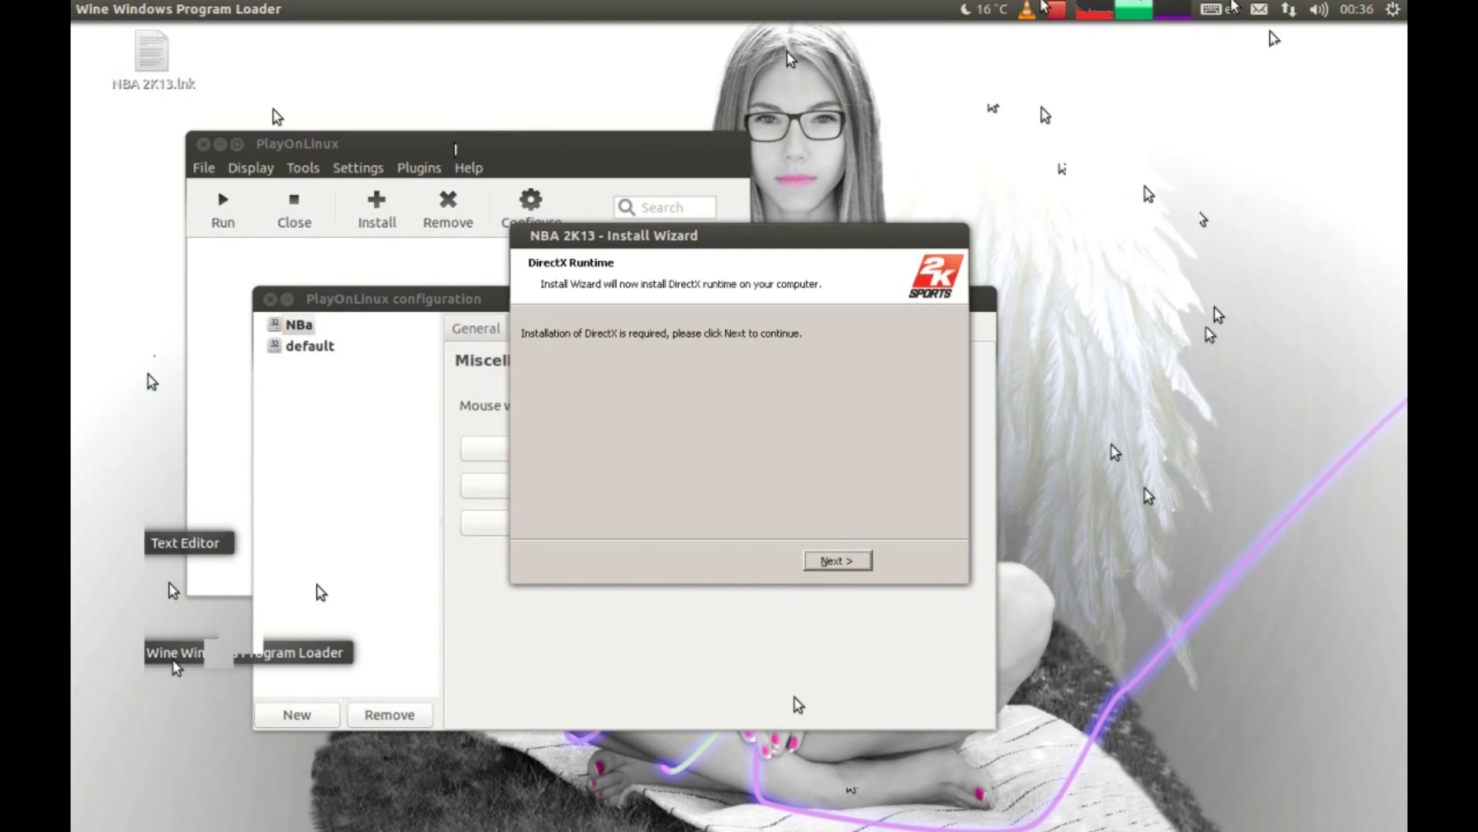
left_click(833, 568)
left_click(845, 565)
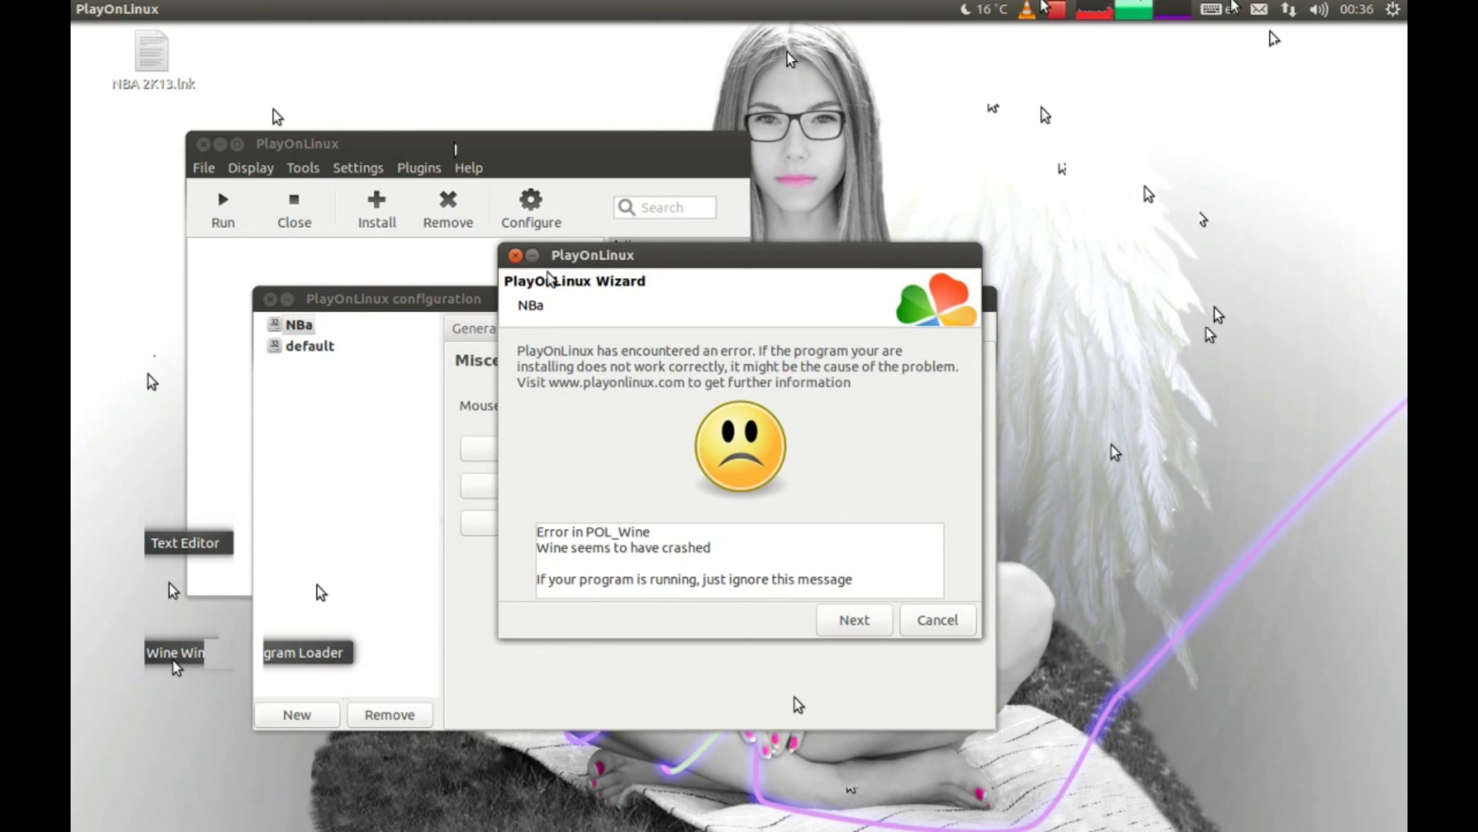
left_click(516, 256)
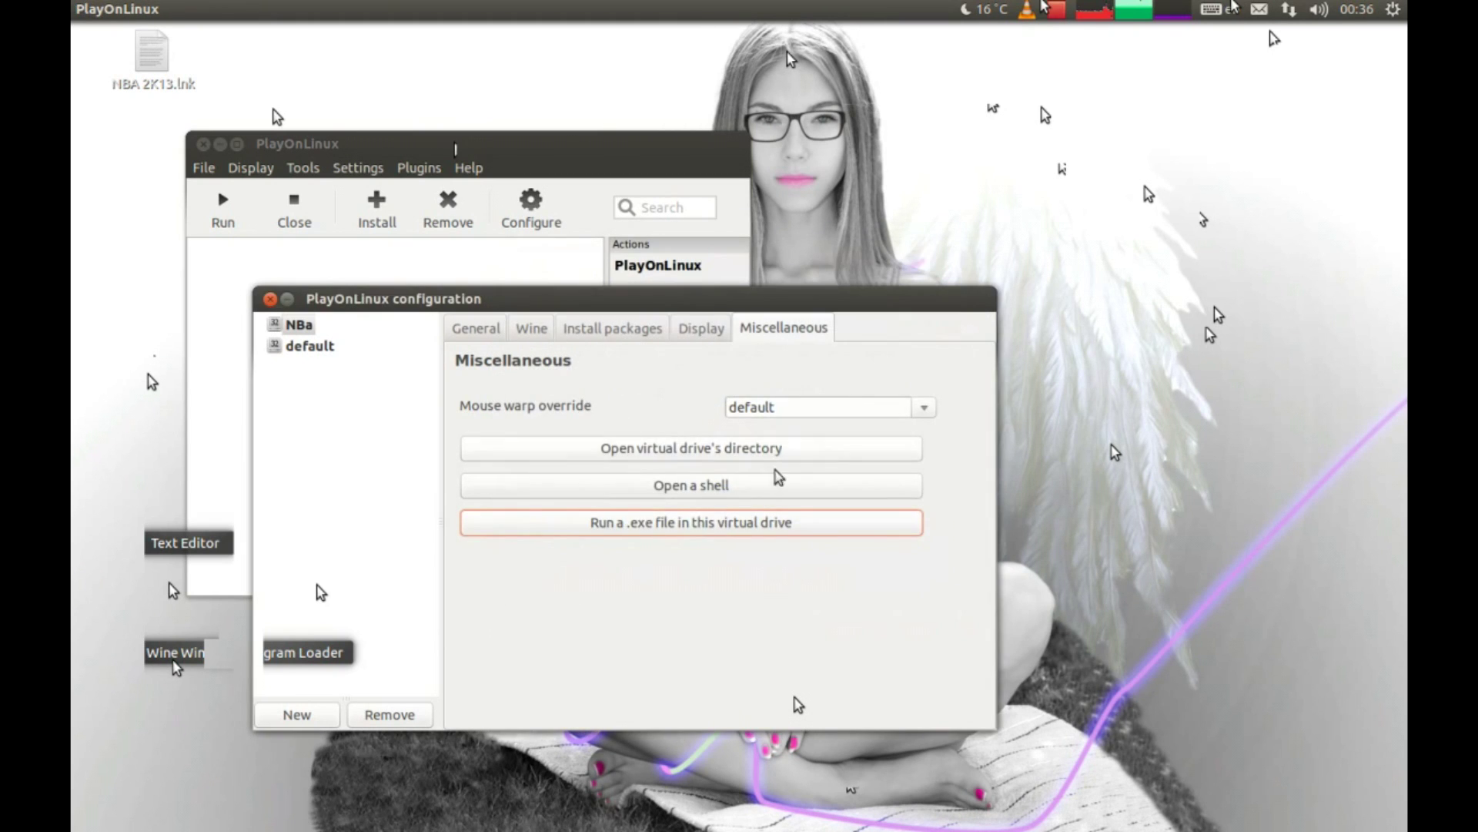
Open the NBa virtual drive's directory from its configuration and minimise both PlayOnLinux windows
left_click_drag(616, 299, 932, 273)
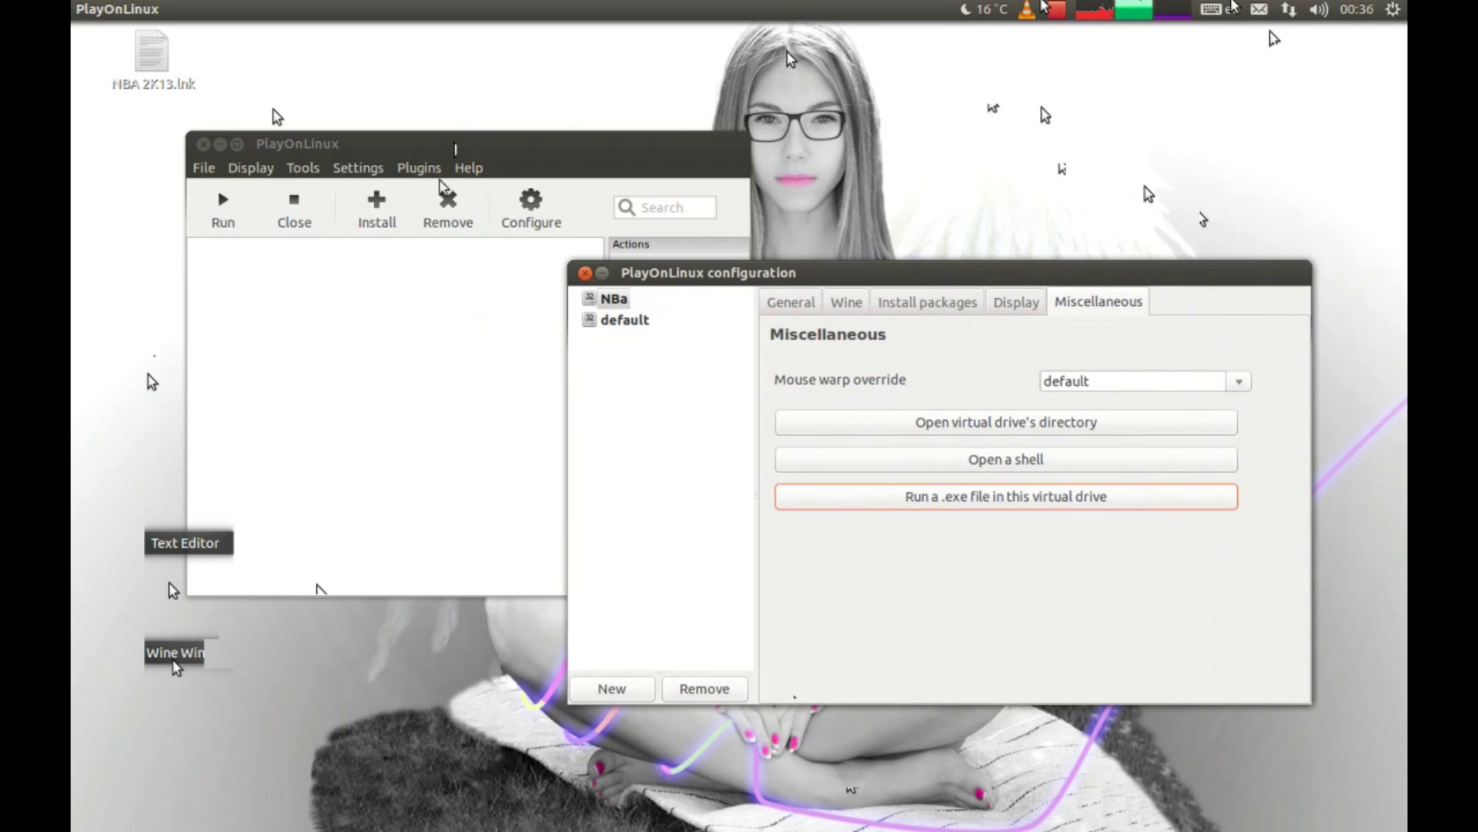
left_click(220, 144)
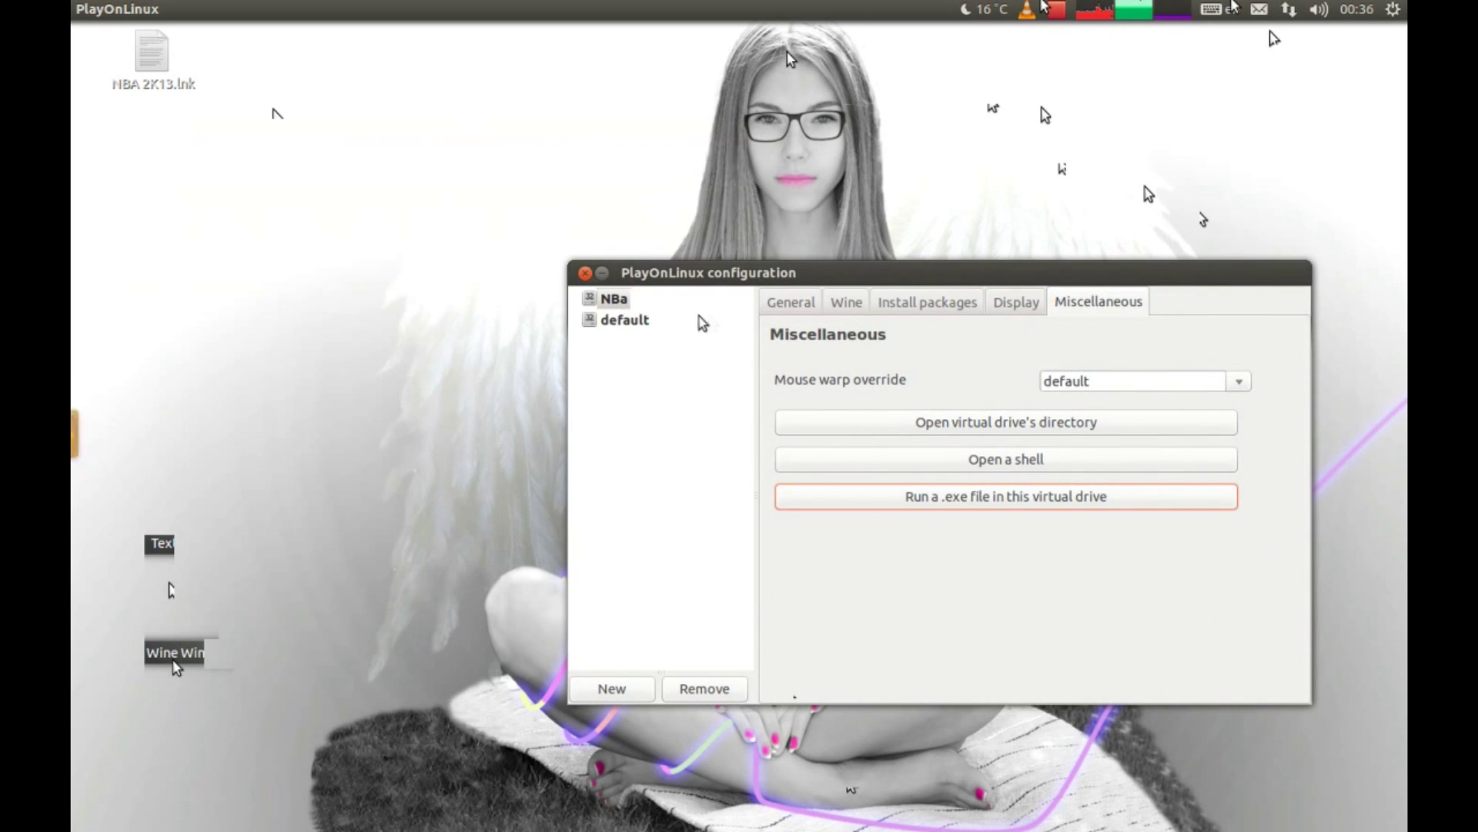
left_click(791, 305)
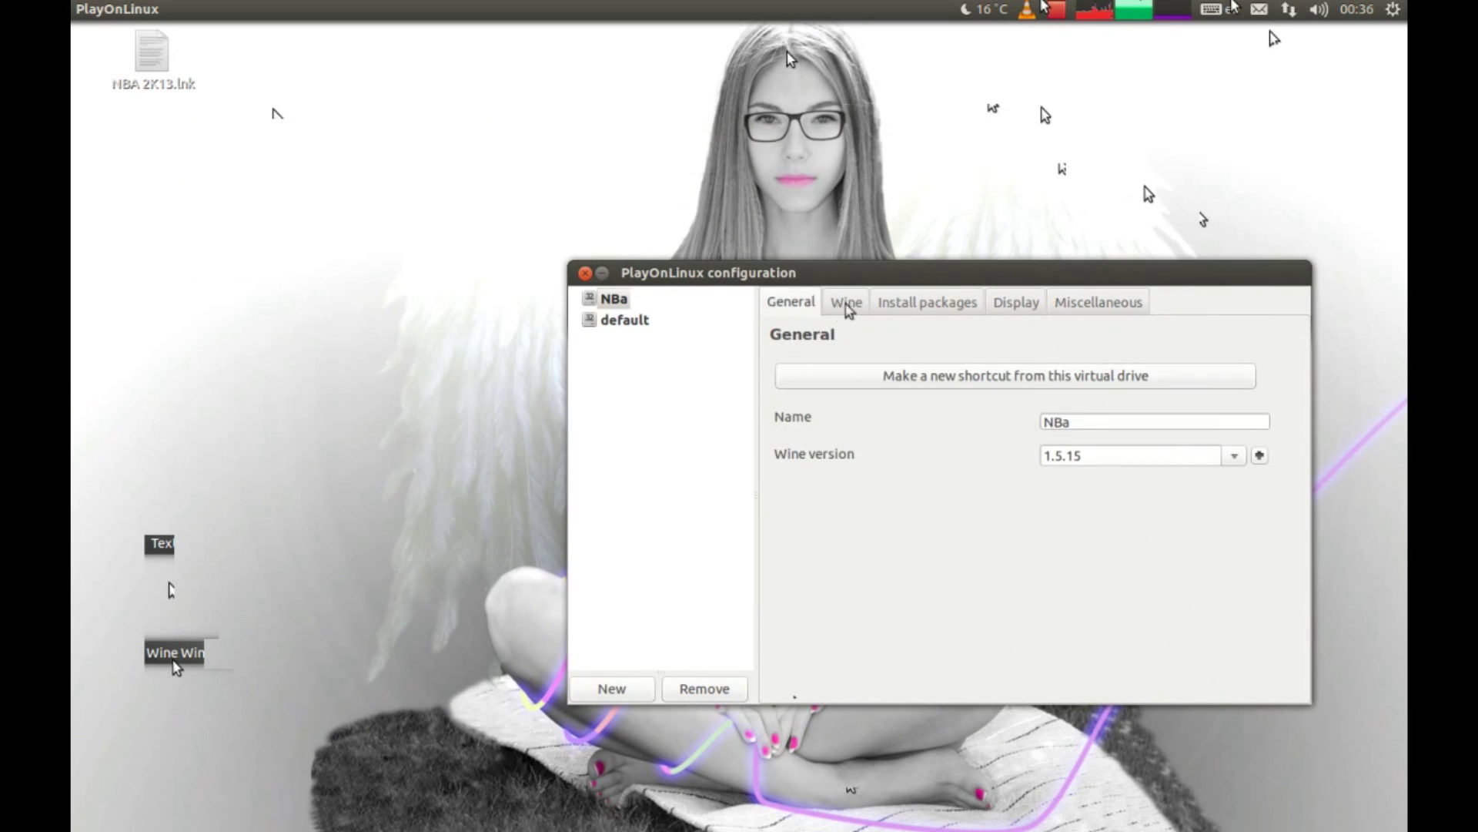
left_click(1024, 305)
left_click(931, 303)
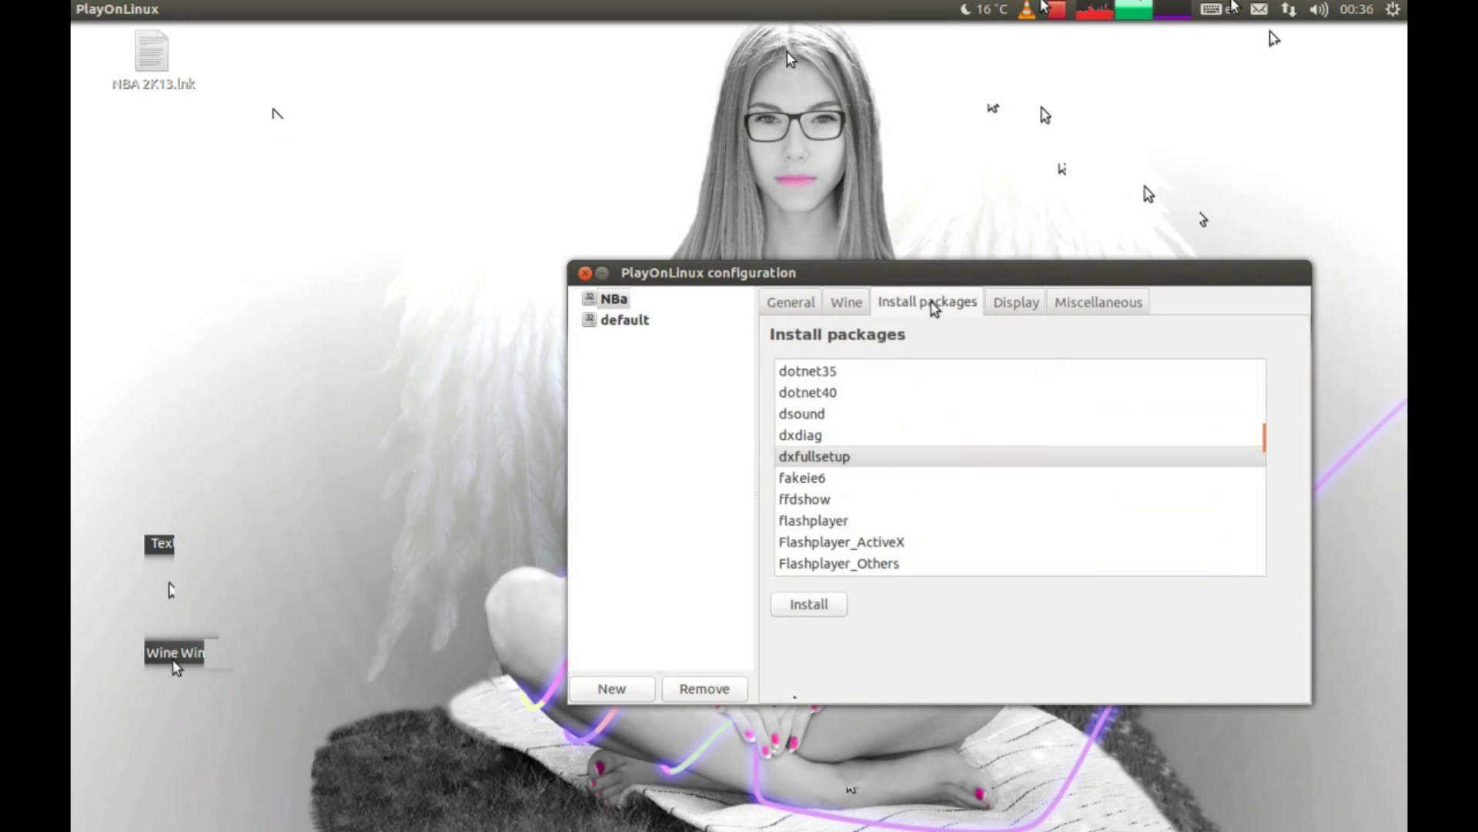
left_click(847, 304)
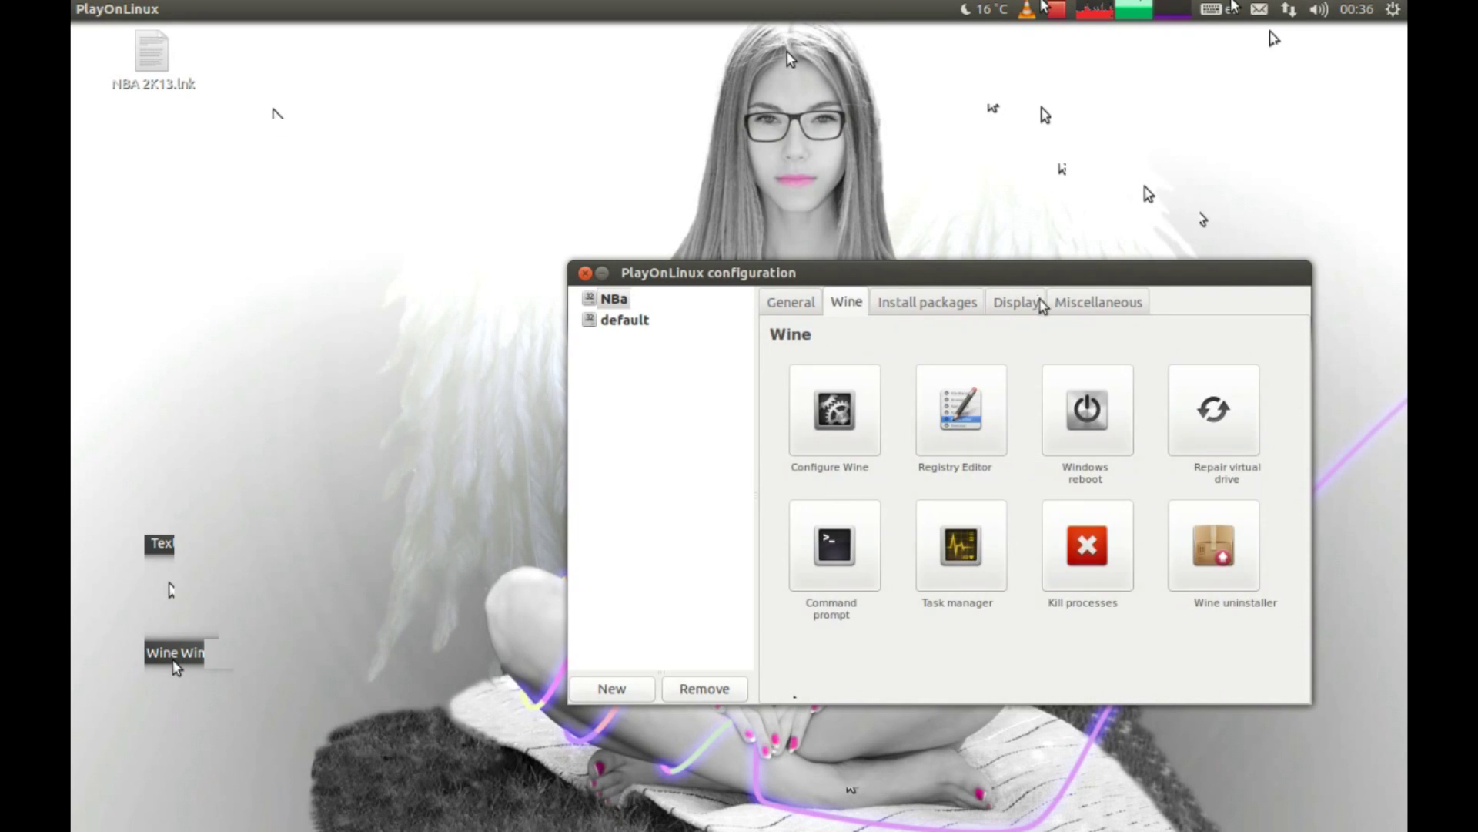
left_click(1062, 304)
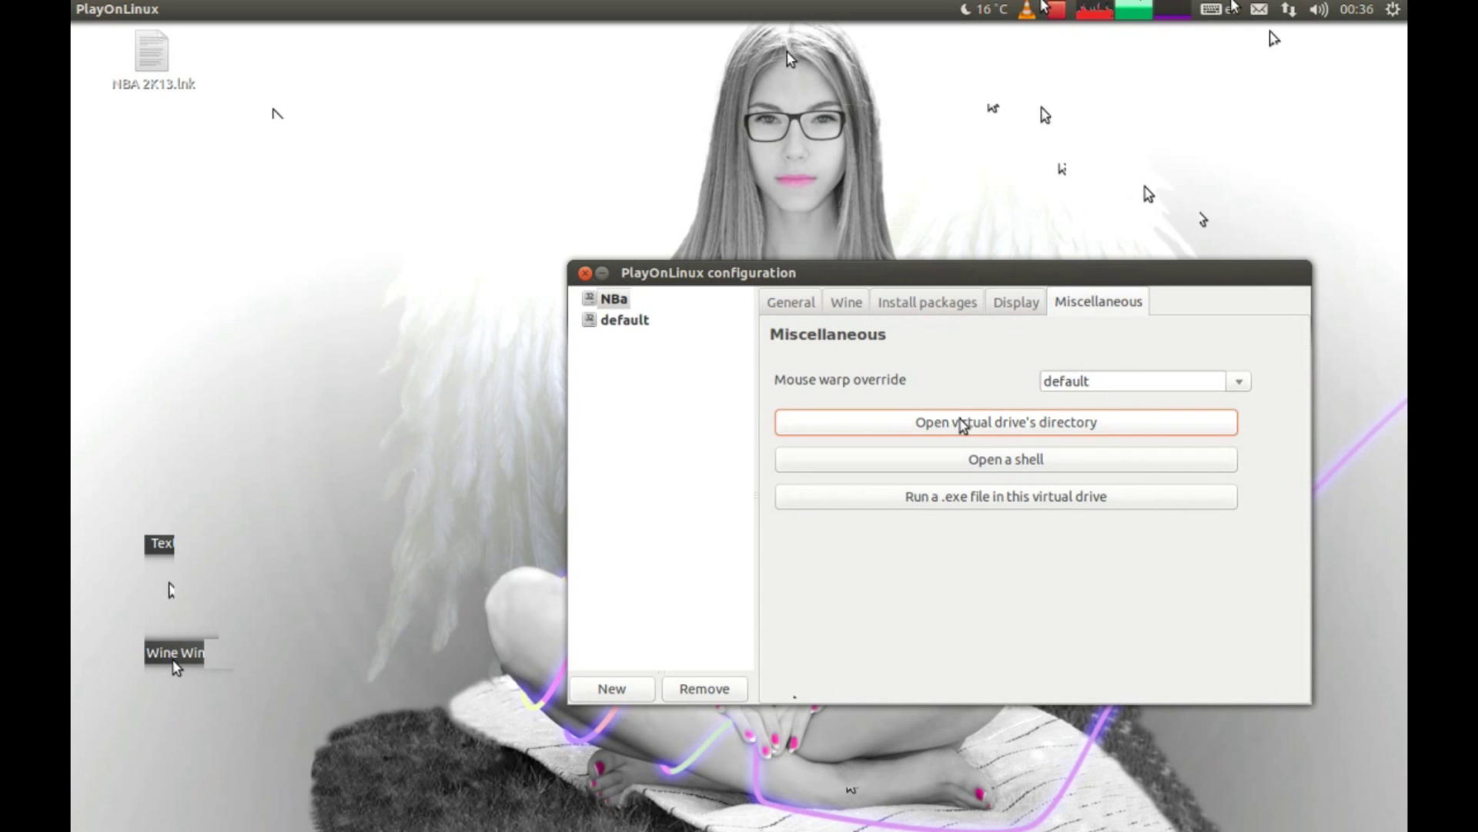
left_click(603, 272)
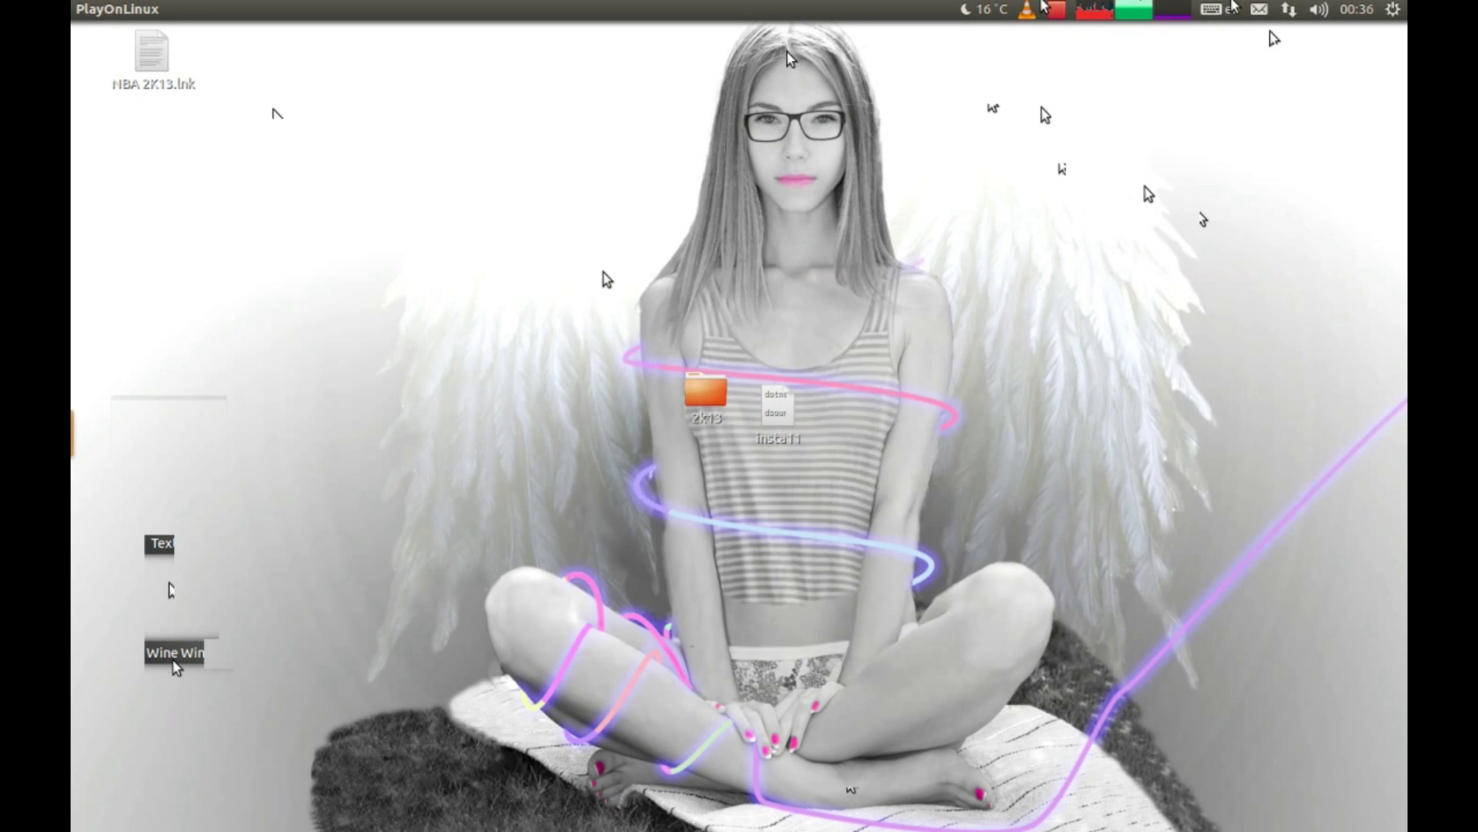
Browse to drive_c/Program Files/2K Sports/NBA 2K13 in the virtual drive and minimise that folder window
left_click_drag(552, 225, 550, 119)
double_click(466, 221)
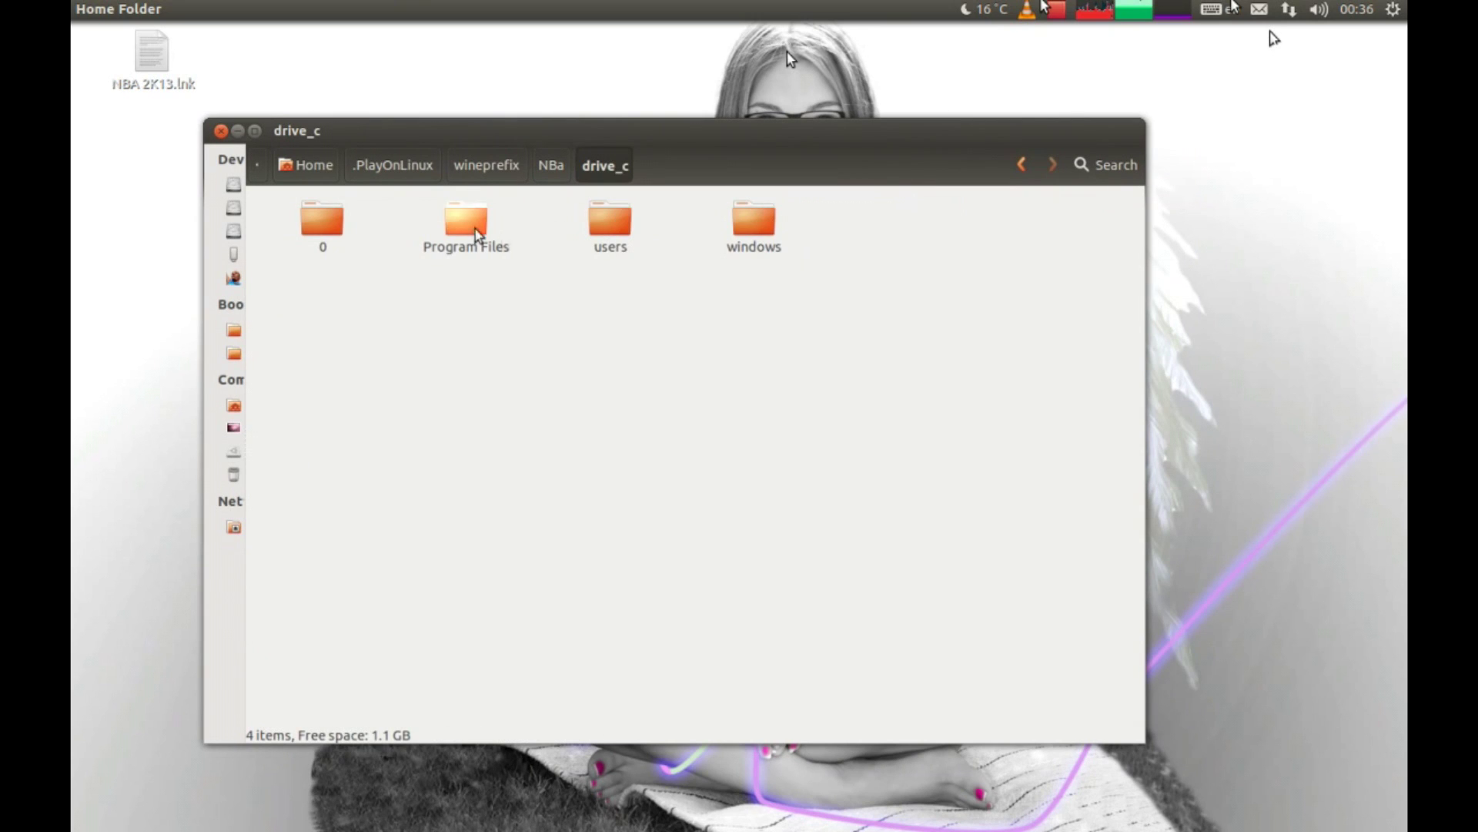
double_click(468, 224)
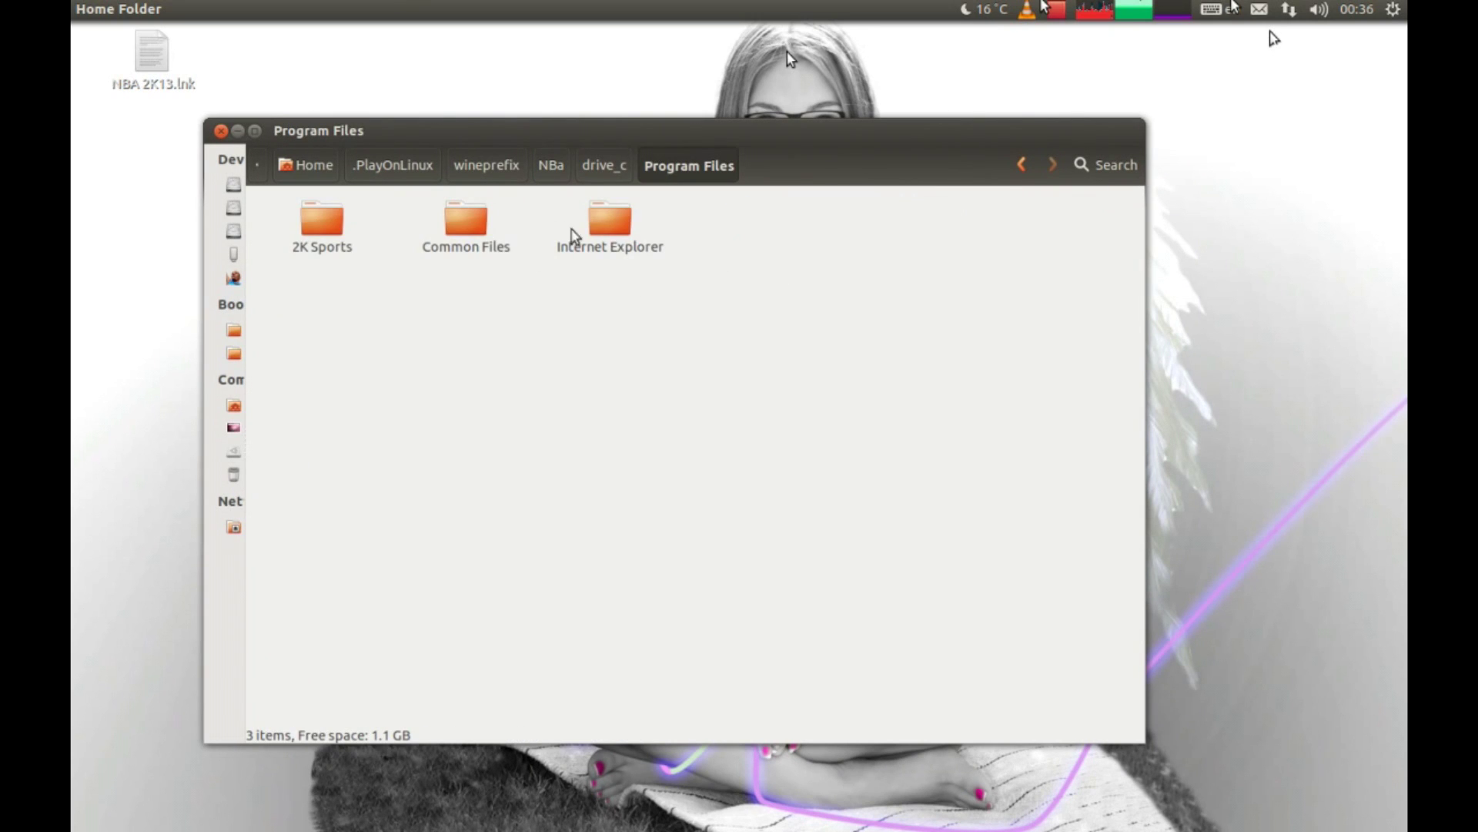
double_click(322, 222)
left_click(335, 227)
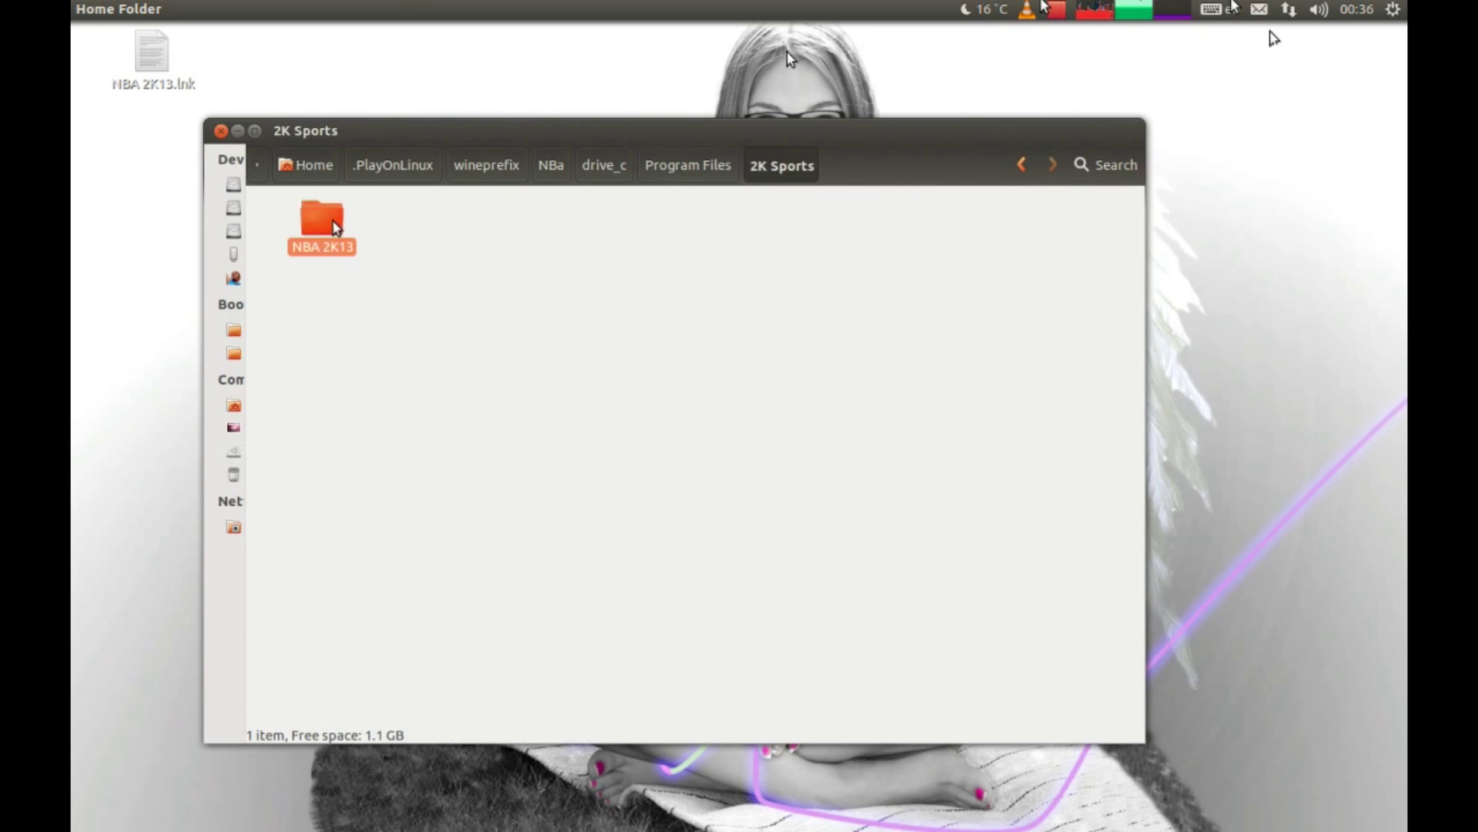
double_click(335, 225)
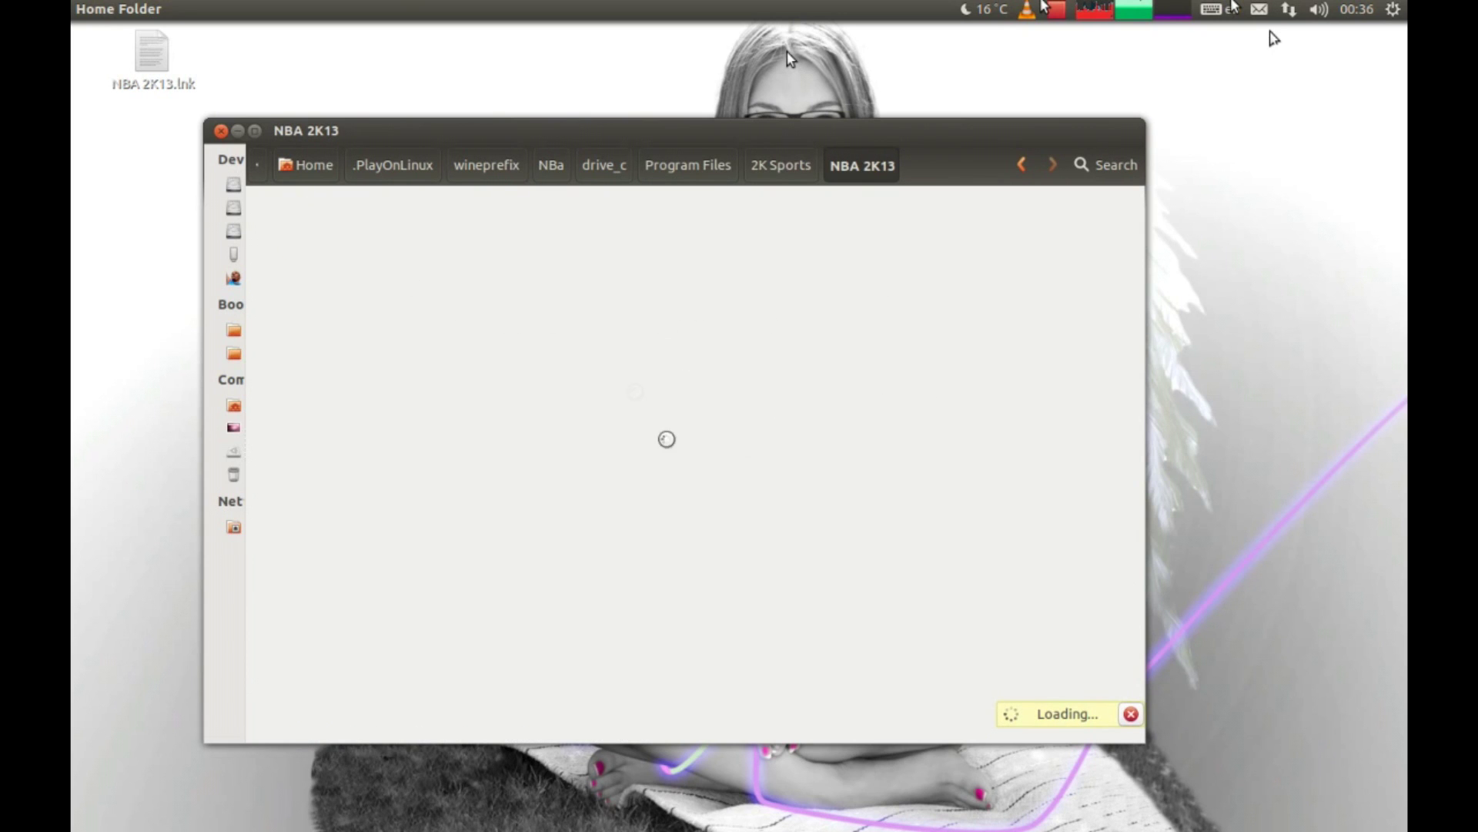
left_click(221, 130)
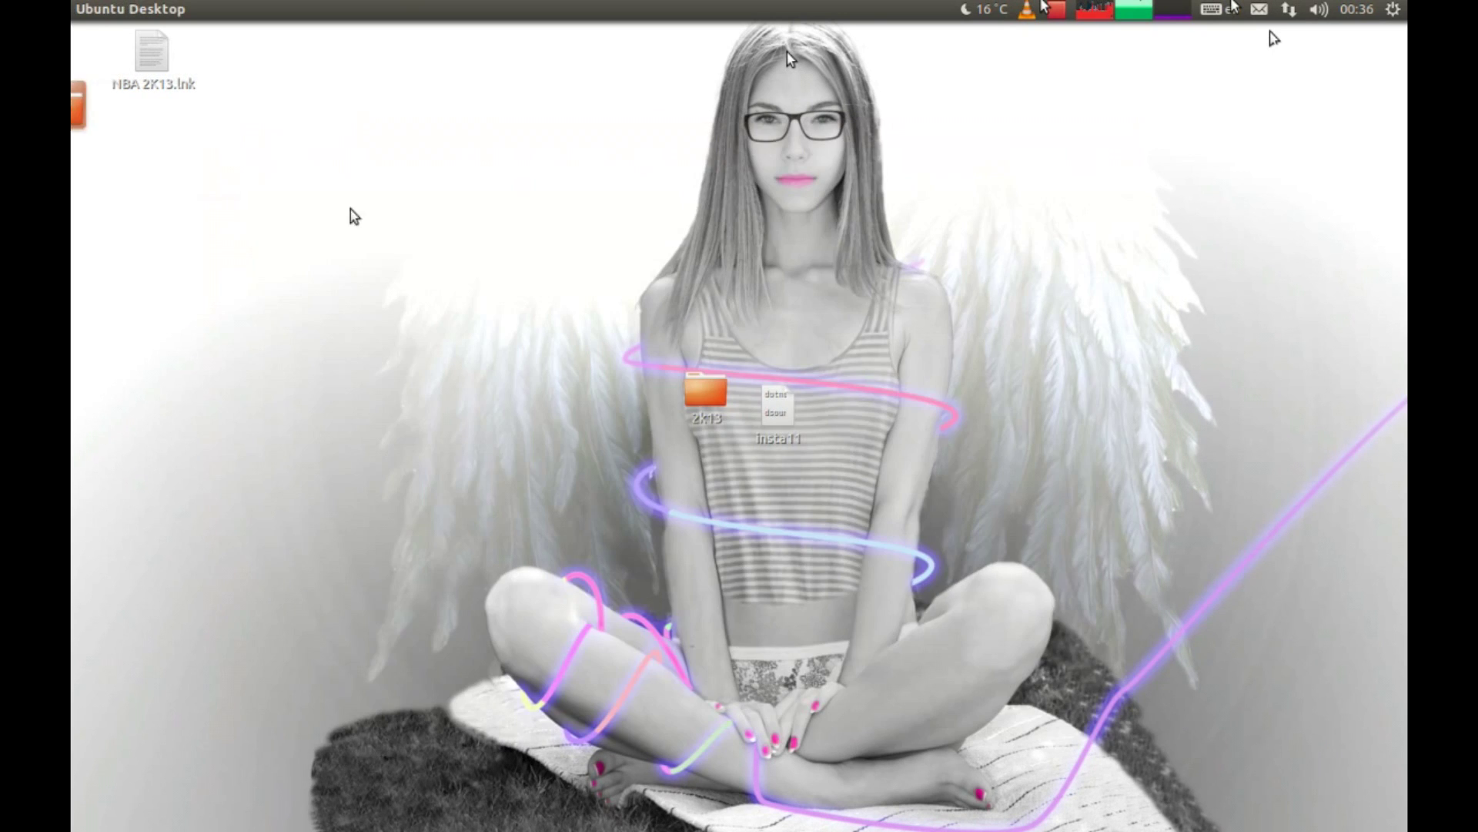
Open the 2k13 folder on the desktop and copy nba2k13.exe and rld.dll
left_click(696, 396)
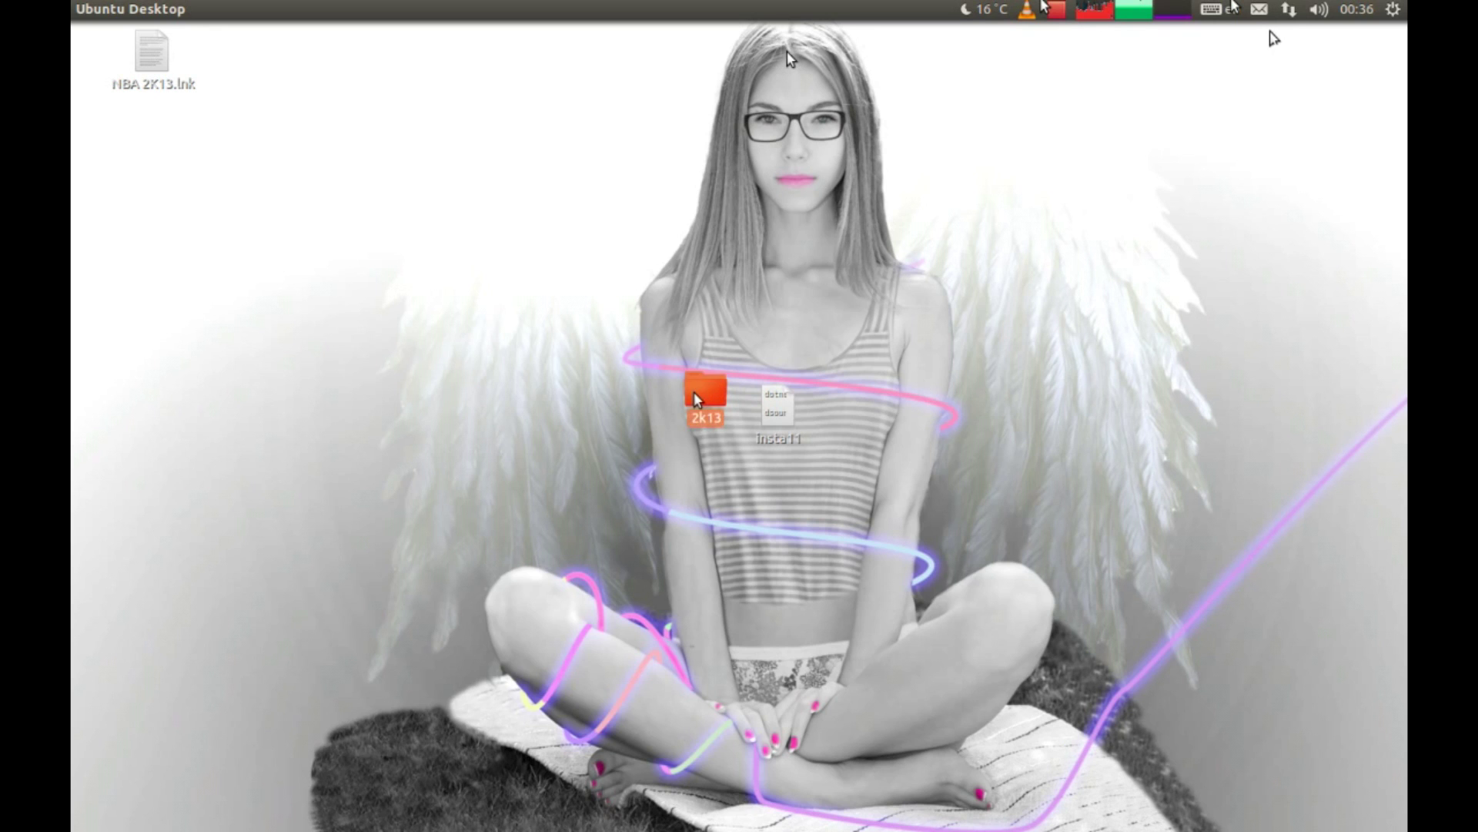
double_click(695, 396)
left_click_drag(408, 223, 805, 154)
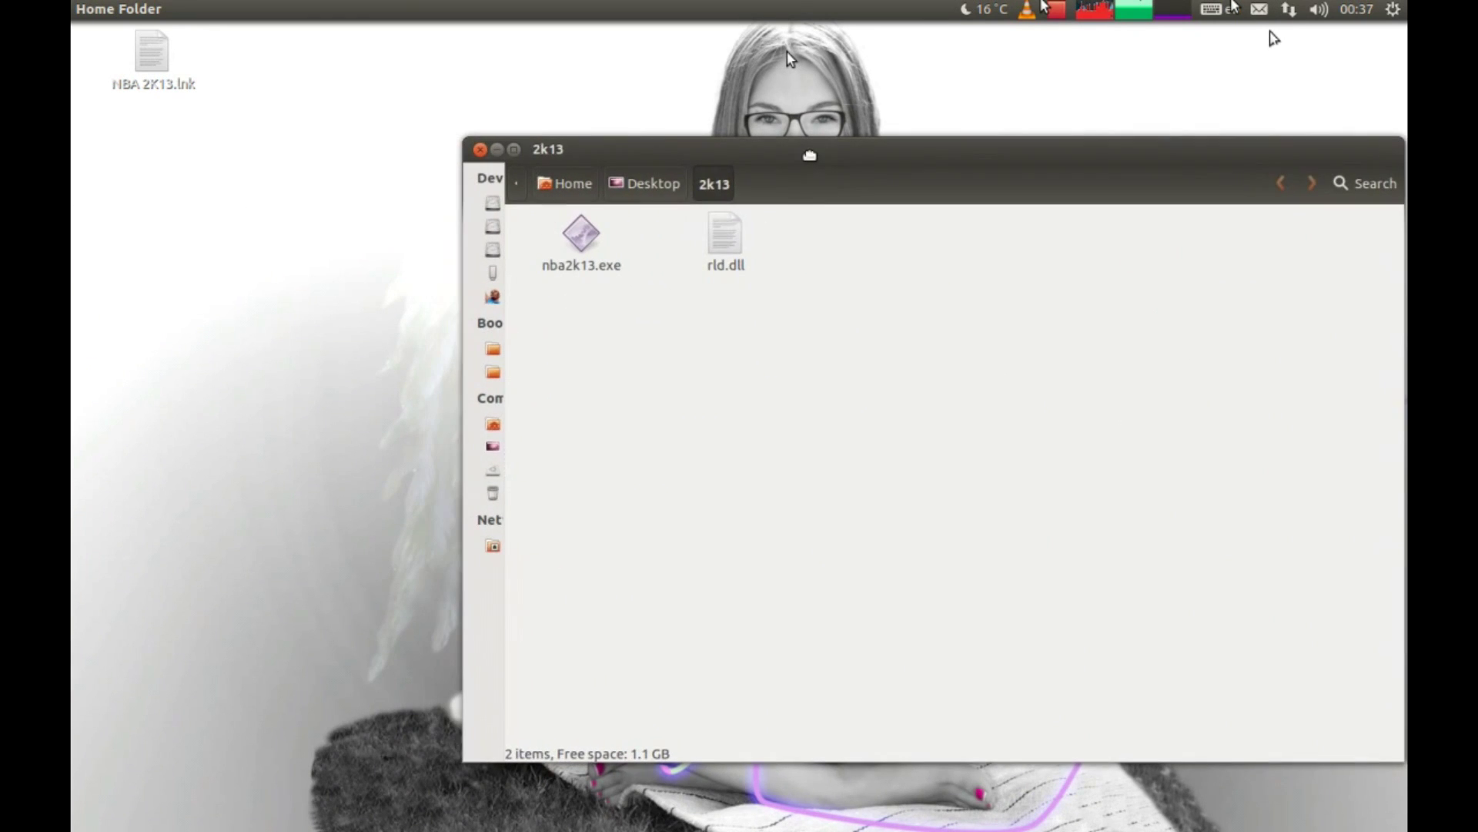
left_click_drag(884, 348, 535, 238)
right_click(581, 245)
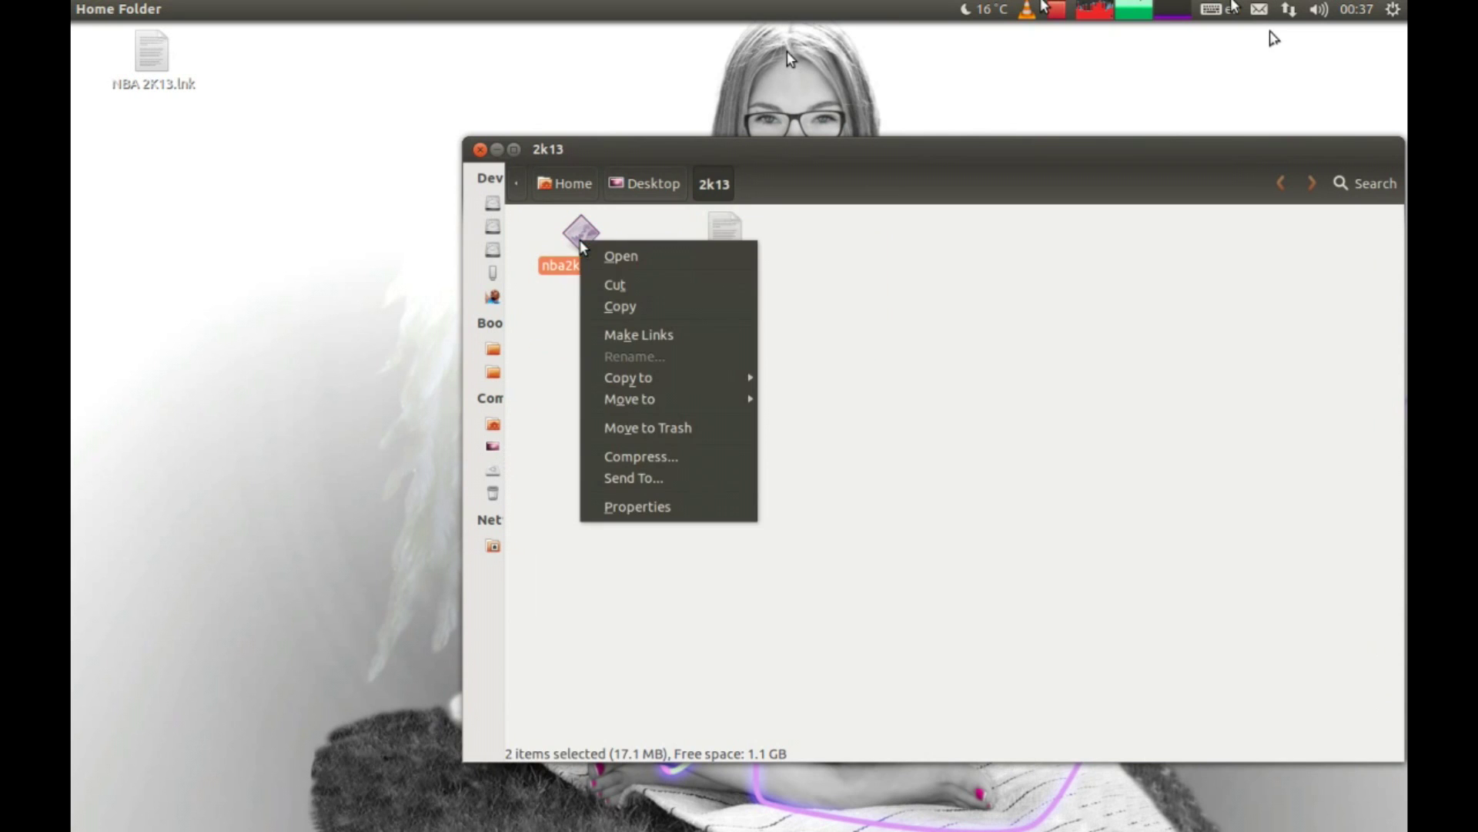
left_click(657, 305)
Bring back the virtual drive's NBA 2K13 folder and paste nba2k13.exe and rld.dll there, replacing all existing files of the same name
mouse_move(72, 369)
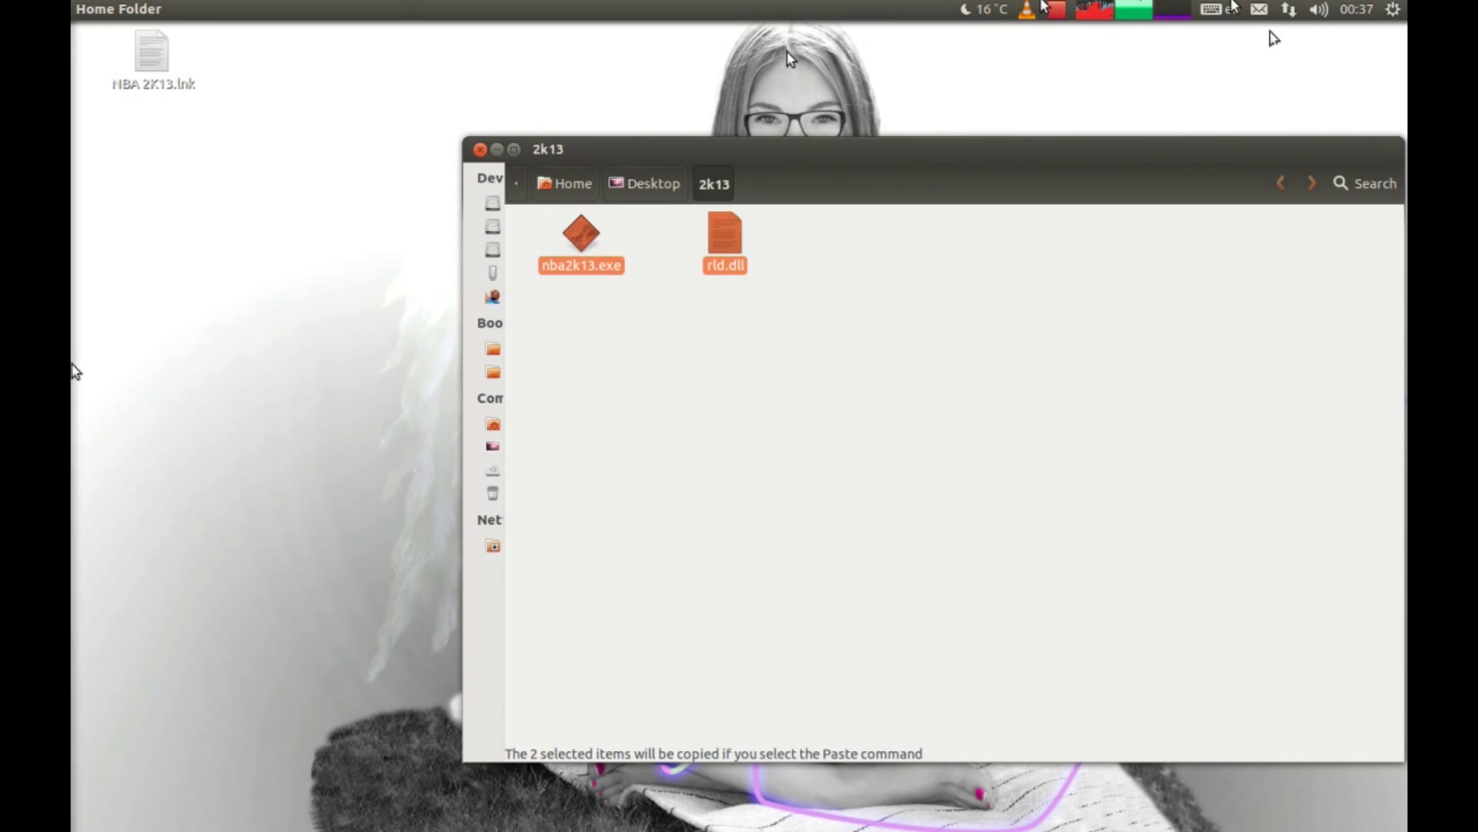
left_click(112, 129)
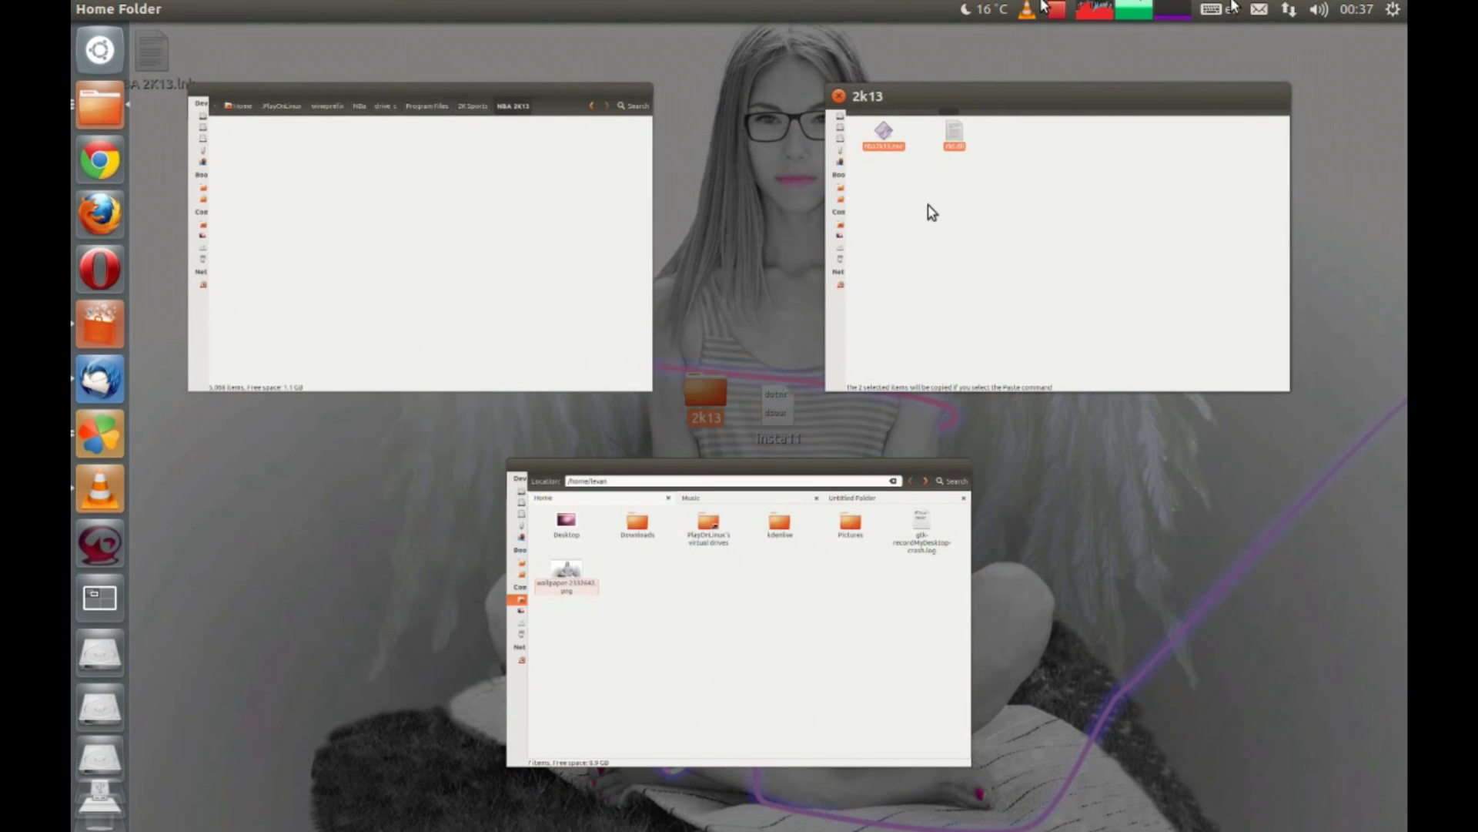
left_click(518, 228)
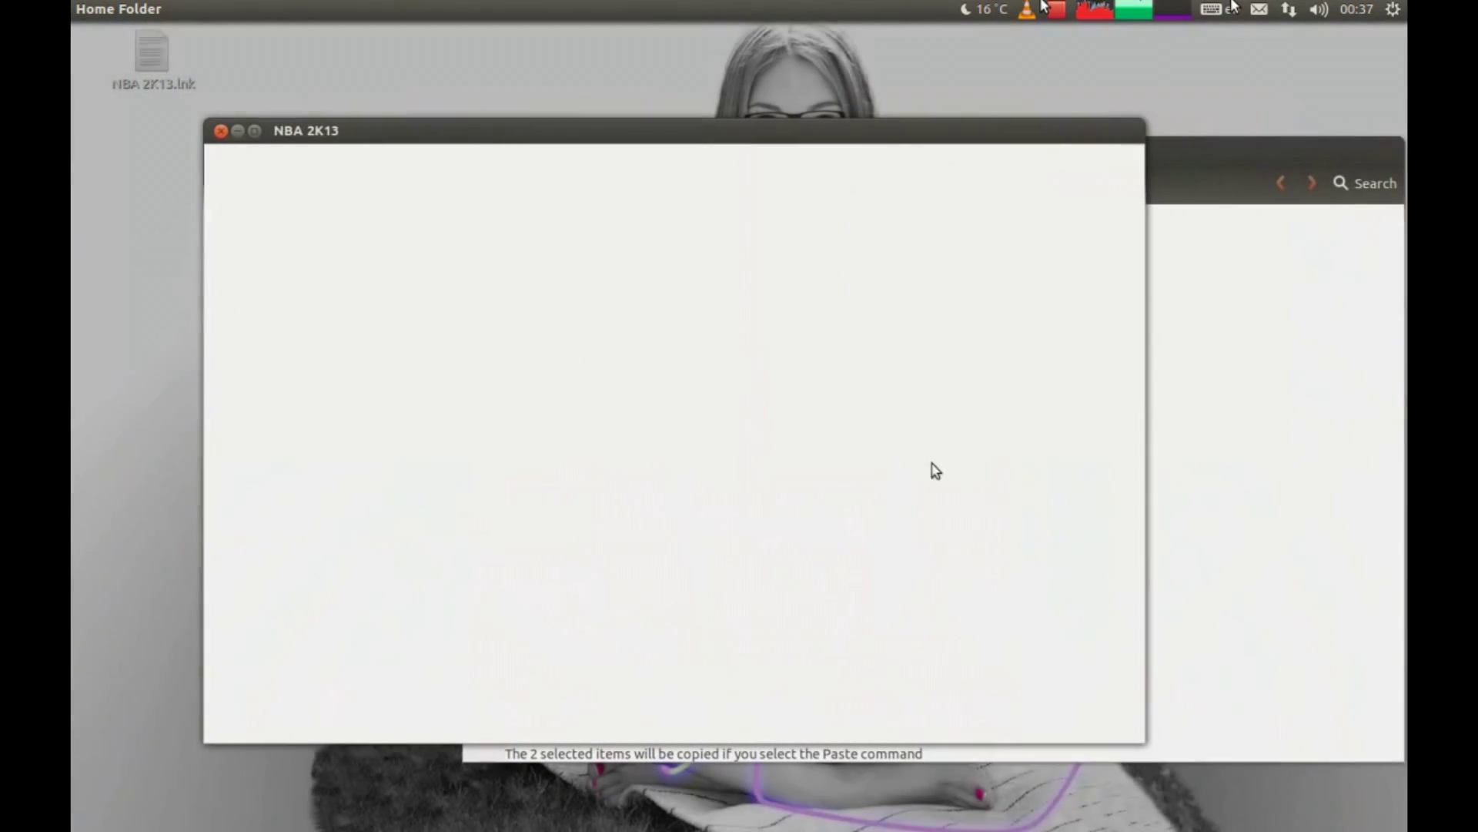
scroll(886, 393, "down", 10)
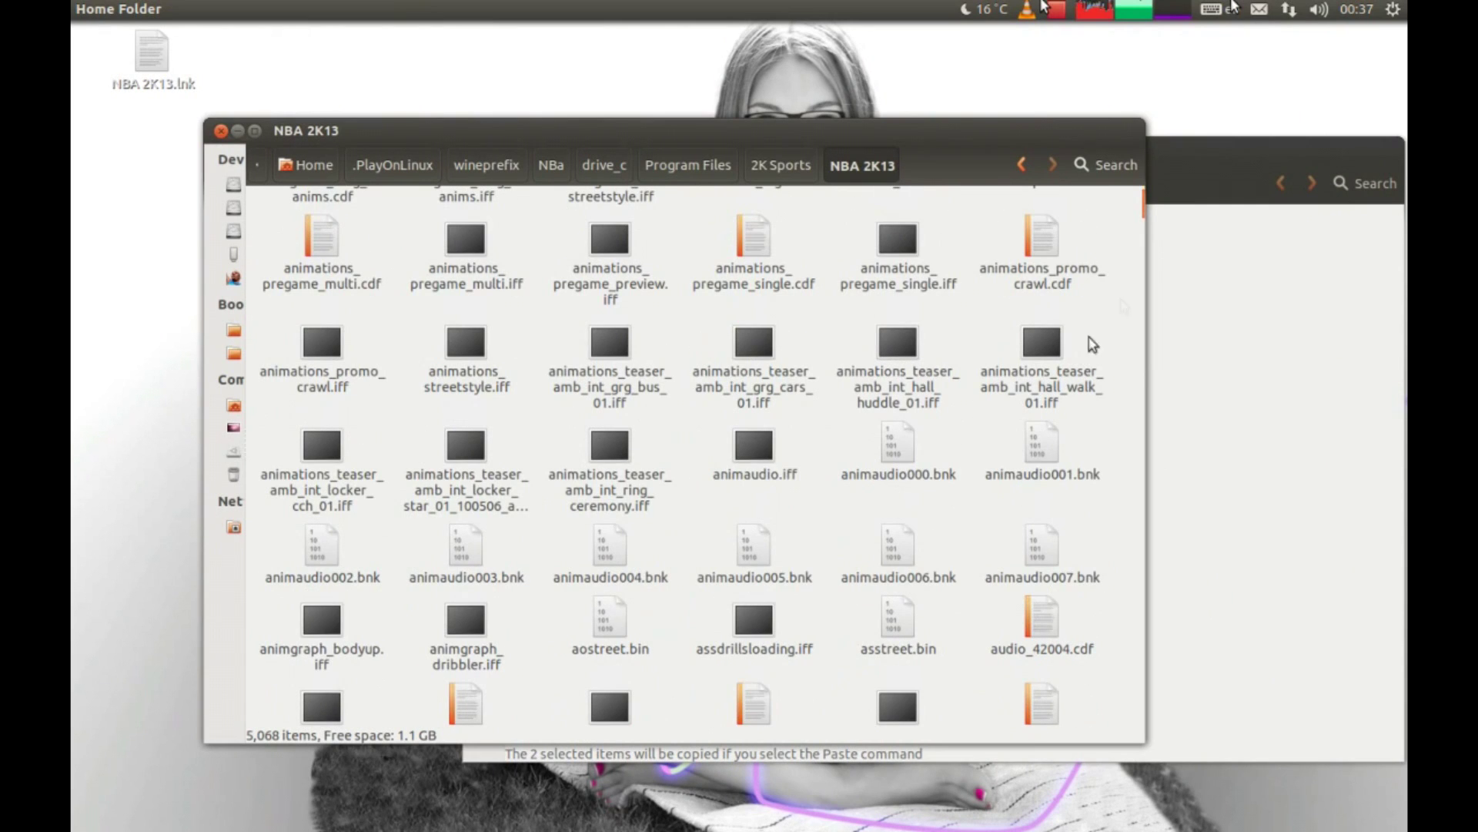
left_click_drag(1152, 219, 1182, 724)
right_click(911, 682)
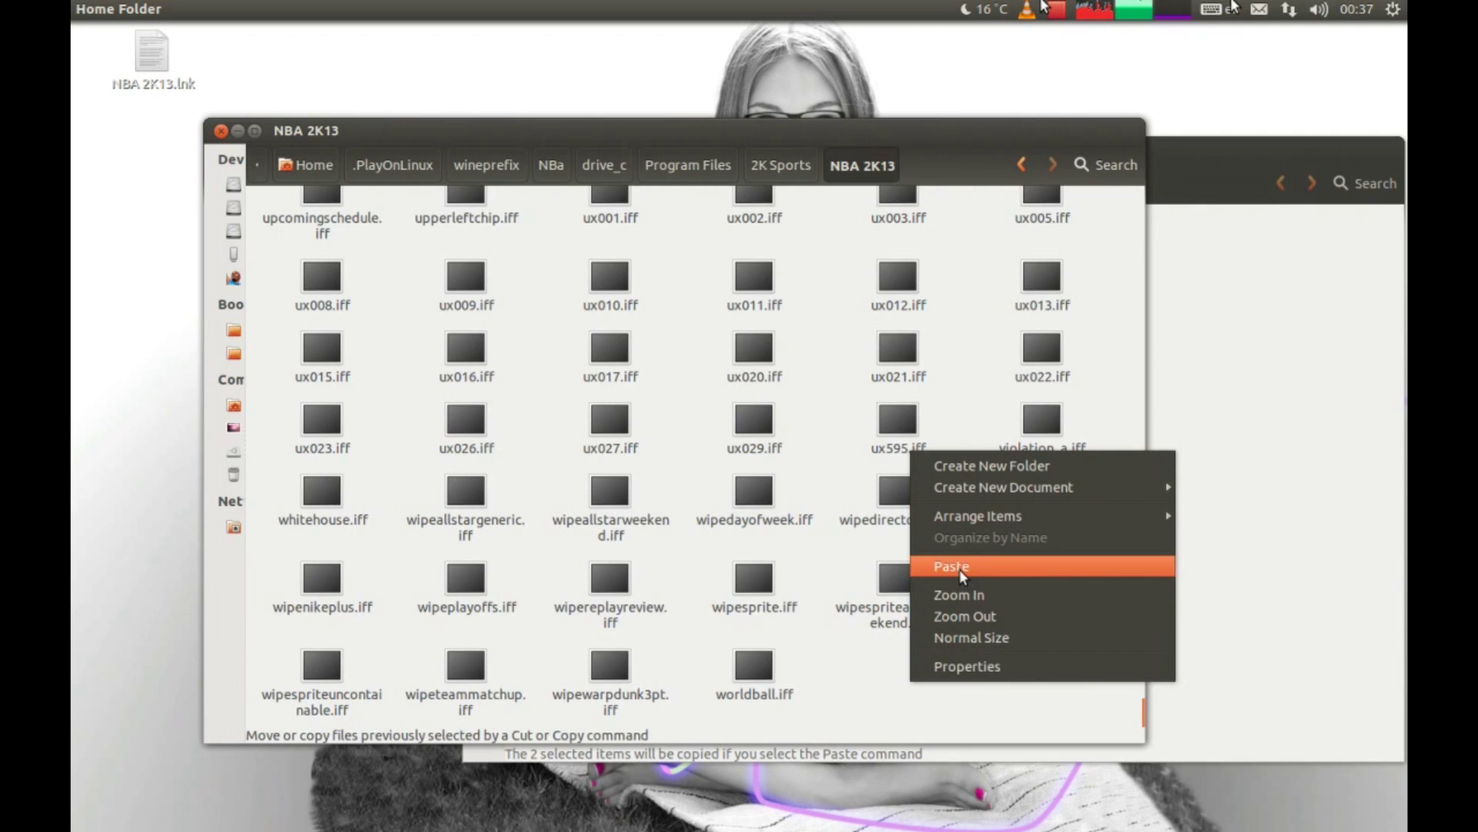
left_click(959, 570)
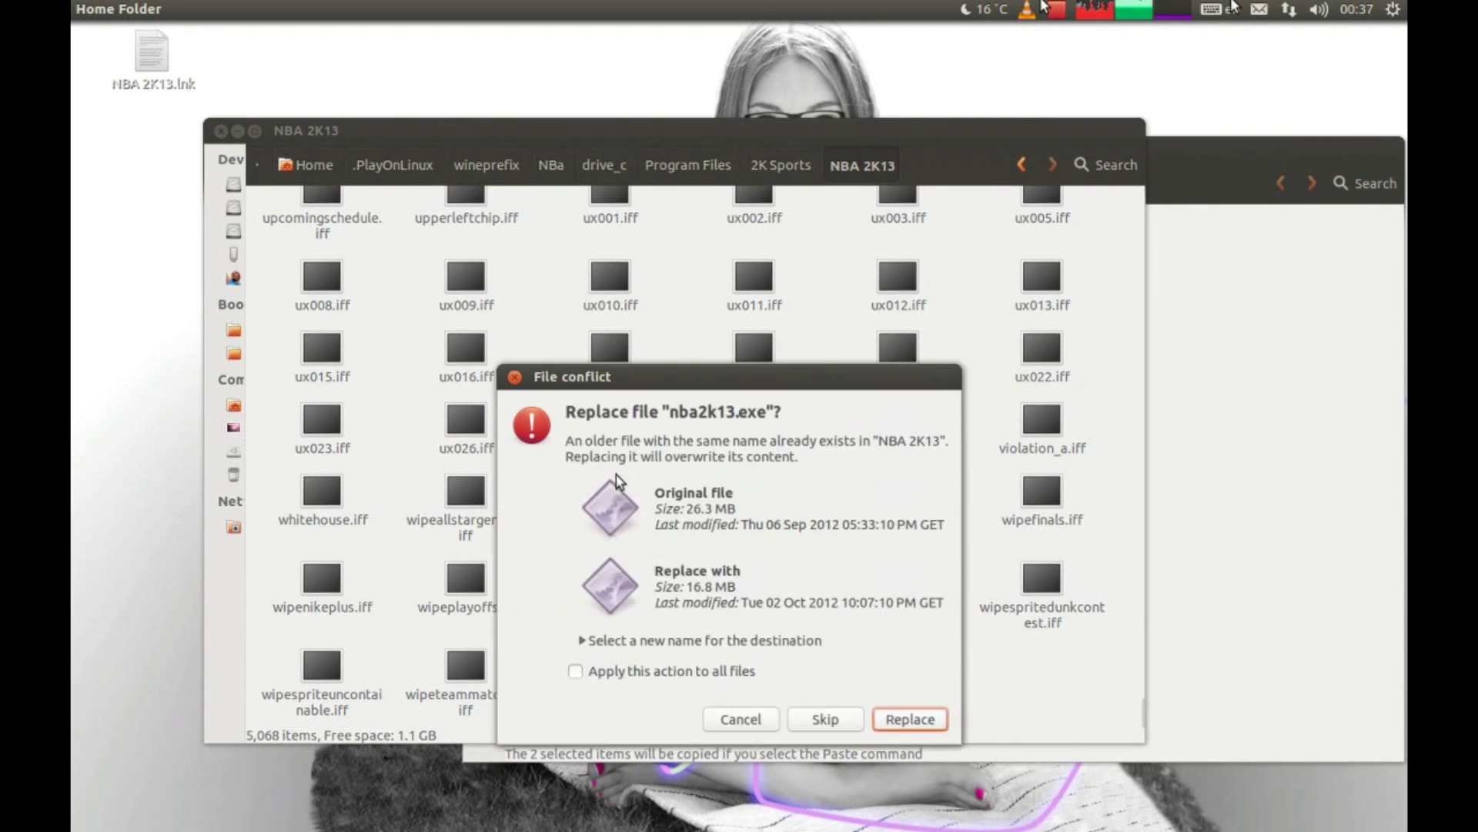
left_click(664, 672)
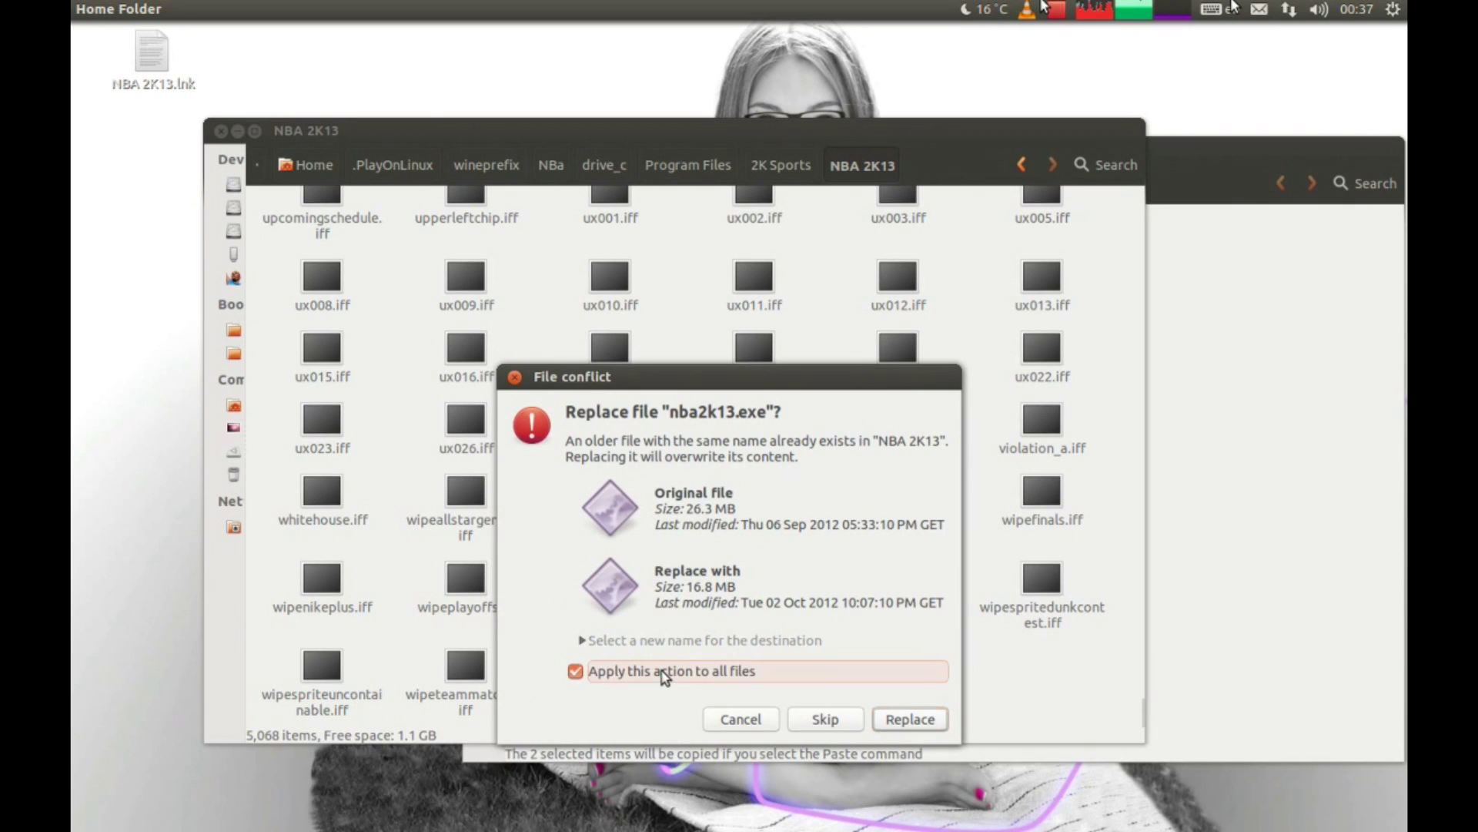
left_click(907, 719)
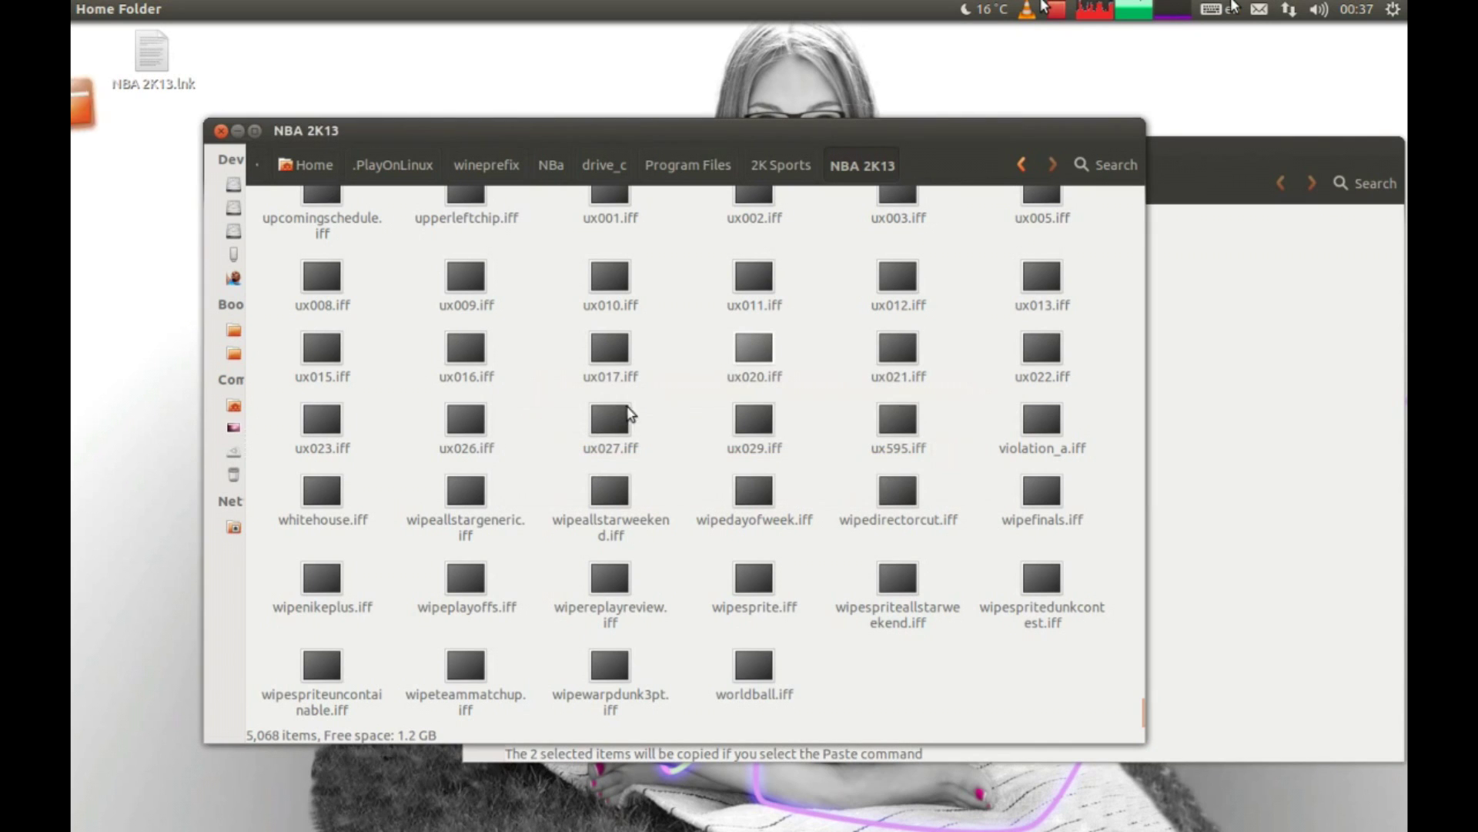
Minimise both folder windows and switch to the General settings of the NBa drive in PlayOnLinux configuration
left_click(238, 131)
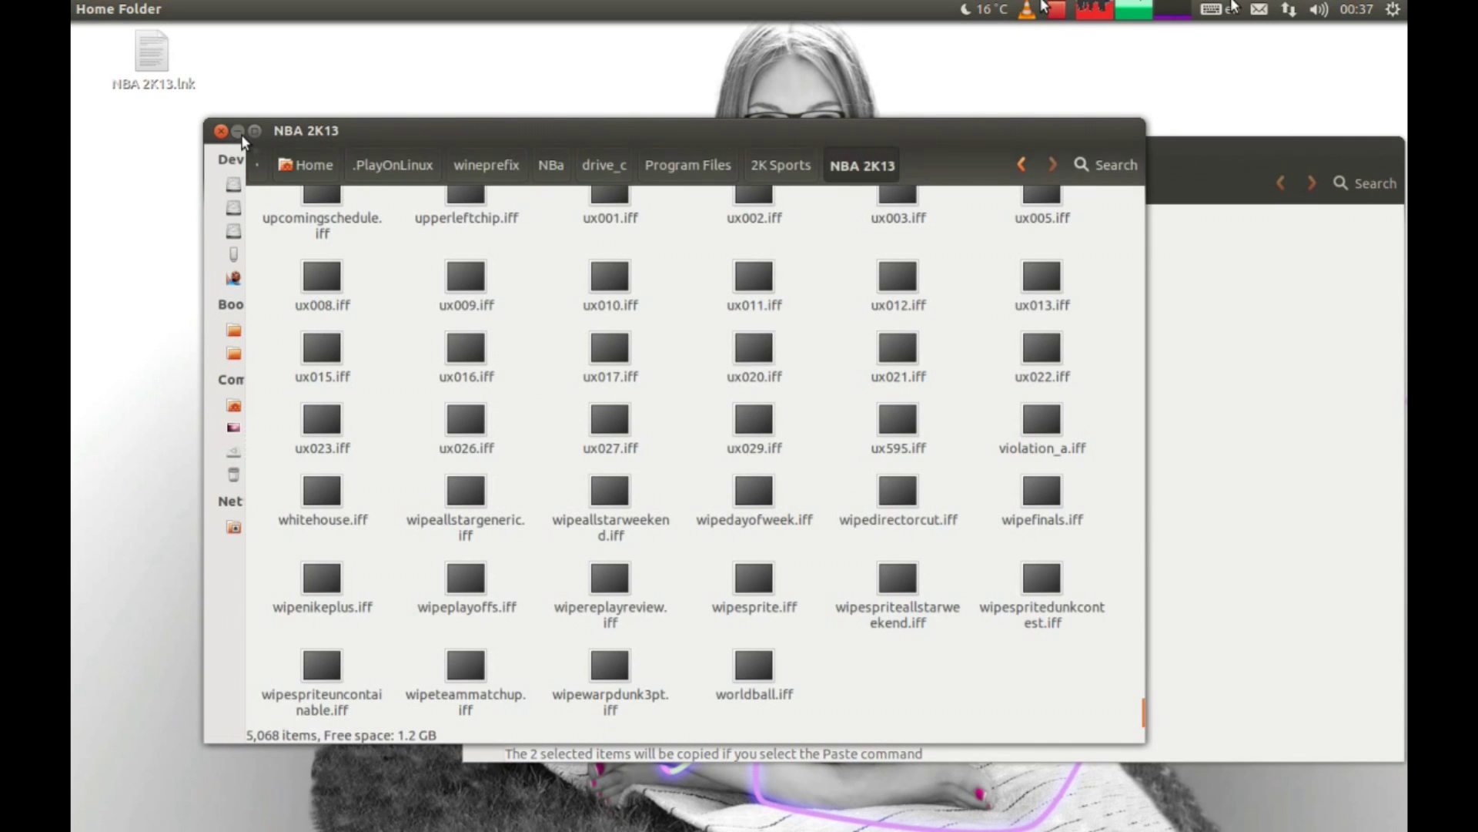
left_click(497, 150)
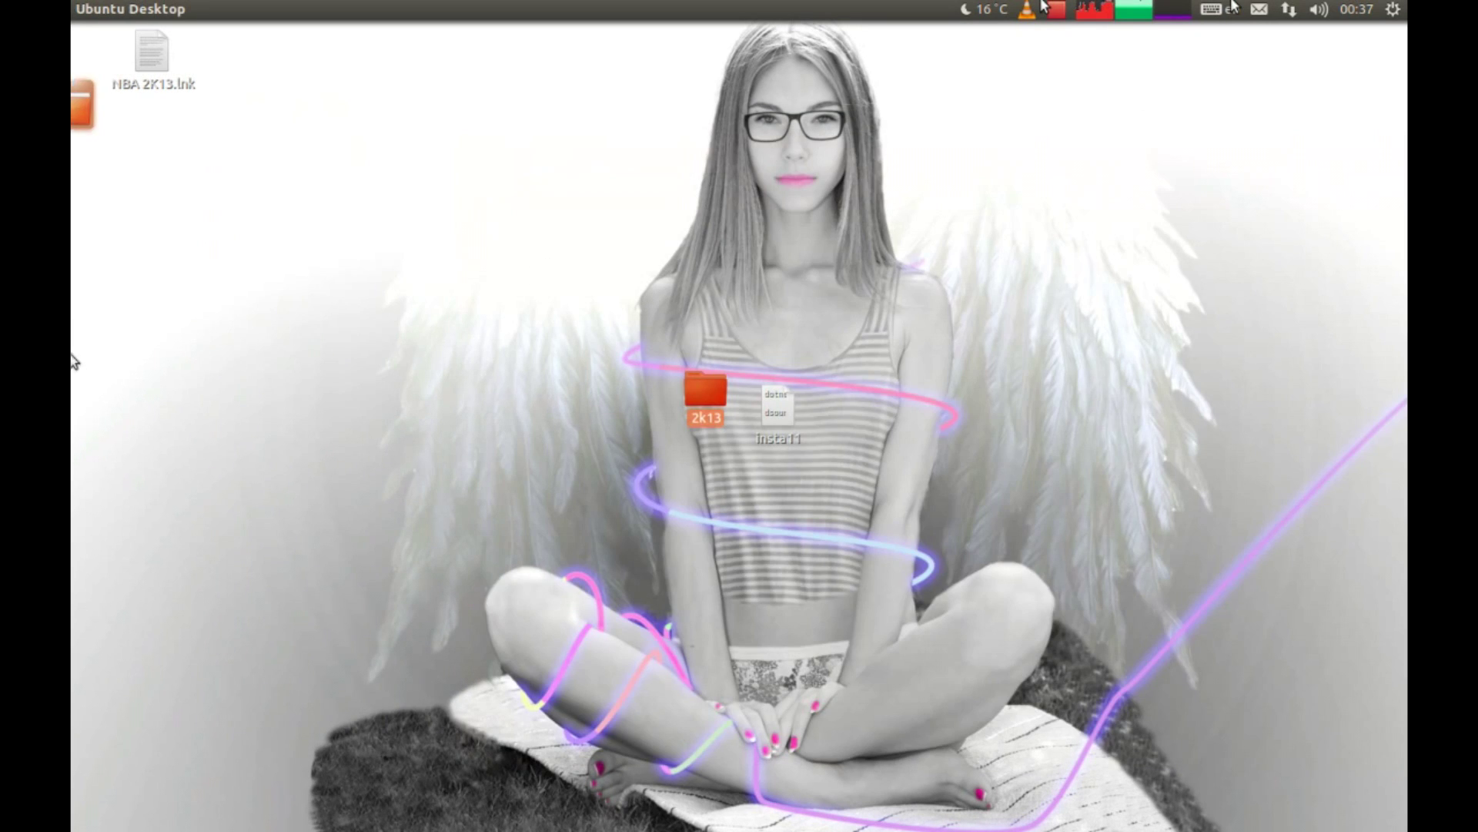
left_click(100, 433)
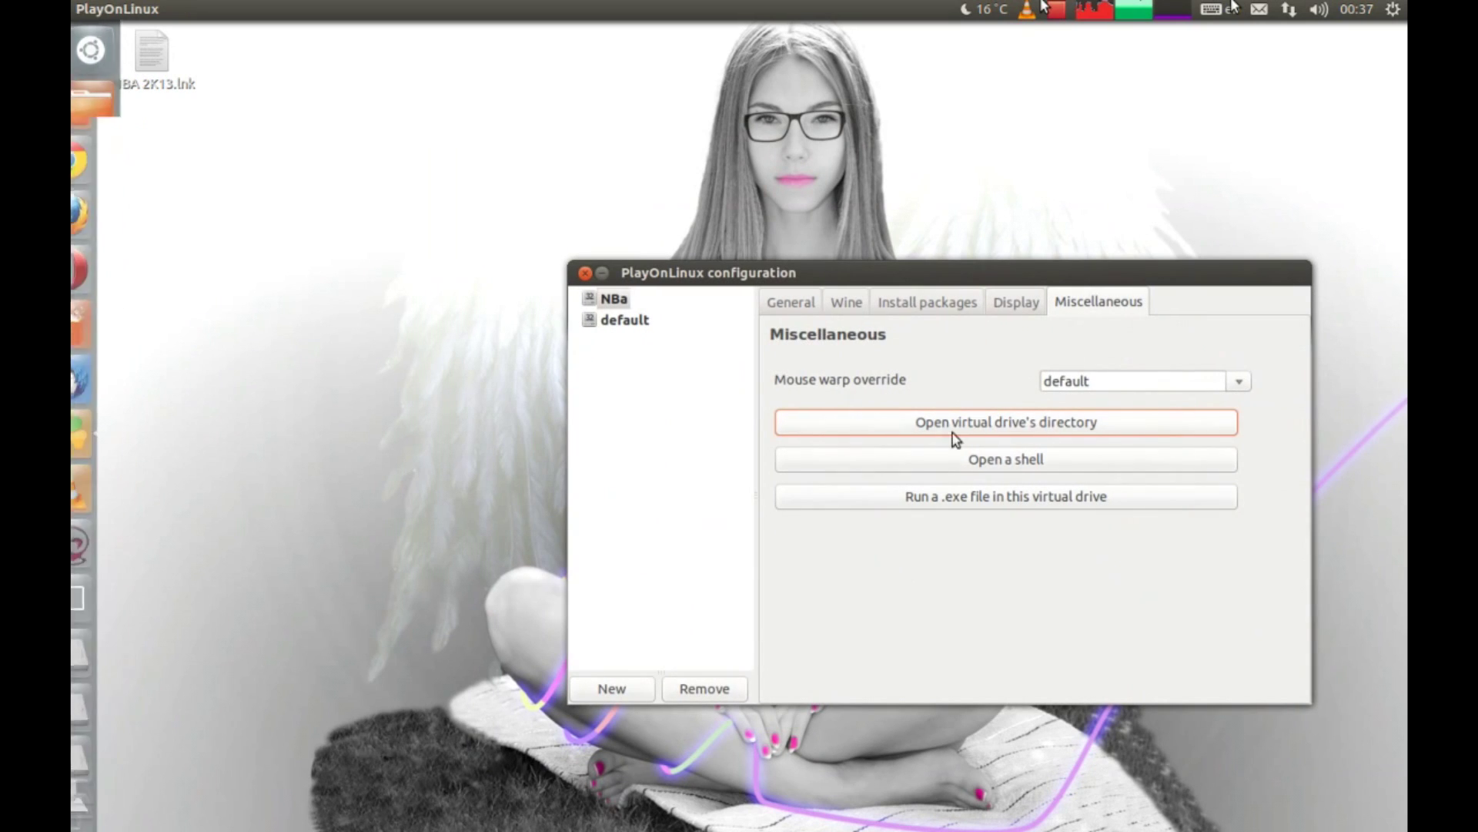
left_click(792, 308)
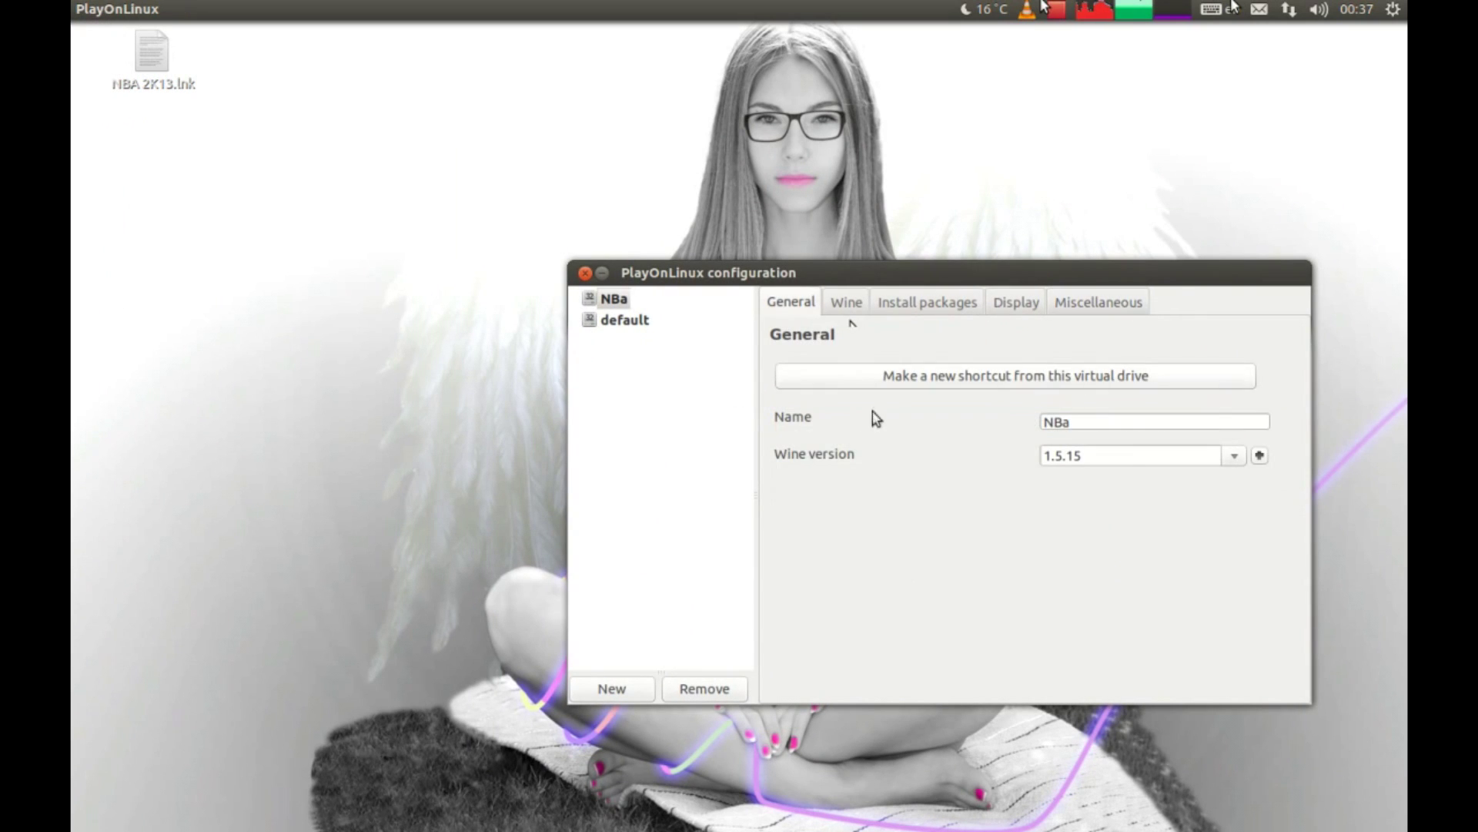
Make a shortcut named Nba for nba2k13.exe from the NBa virtual drive, and close the wizard and the configuration window
left_click(888, 383)
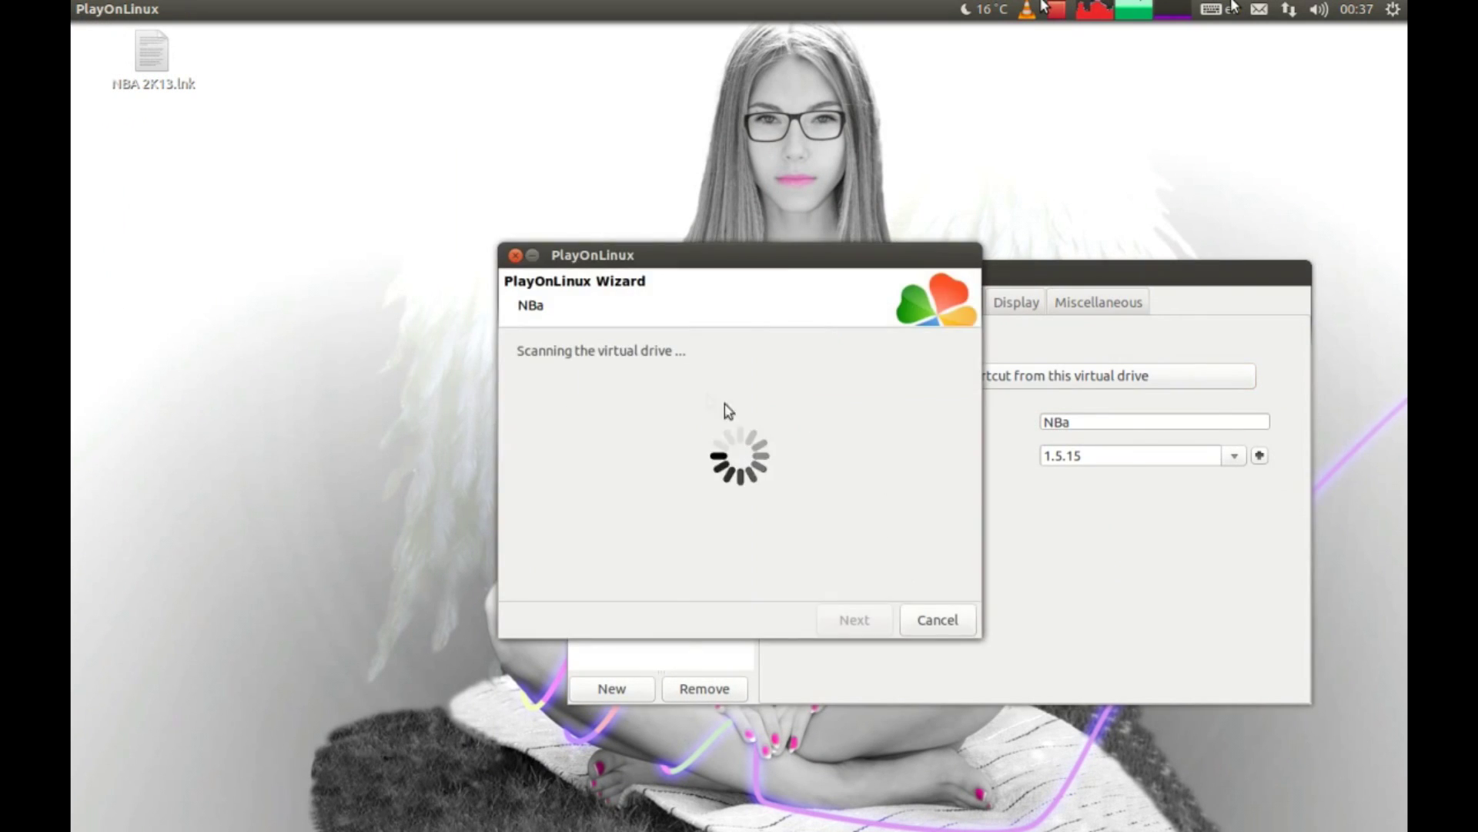
double_click(590, 424)
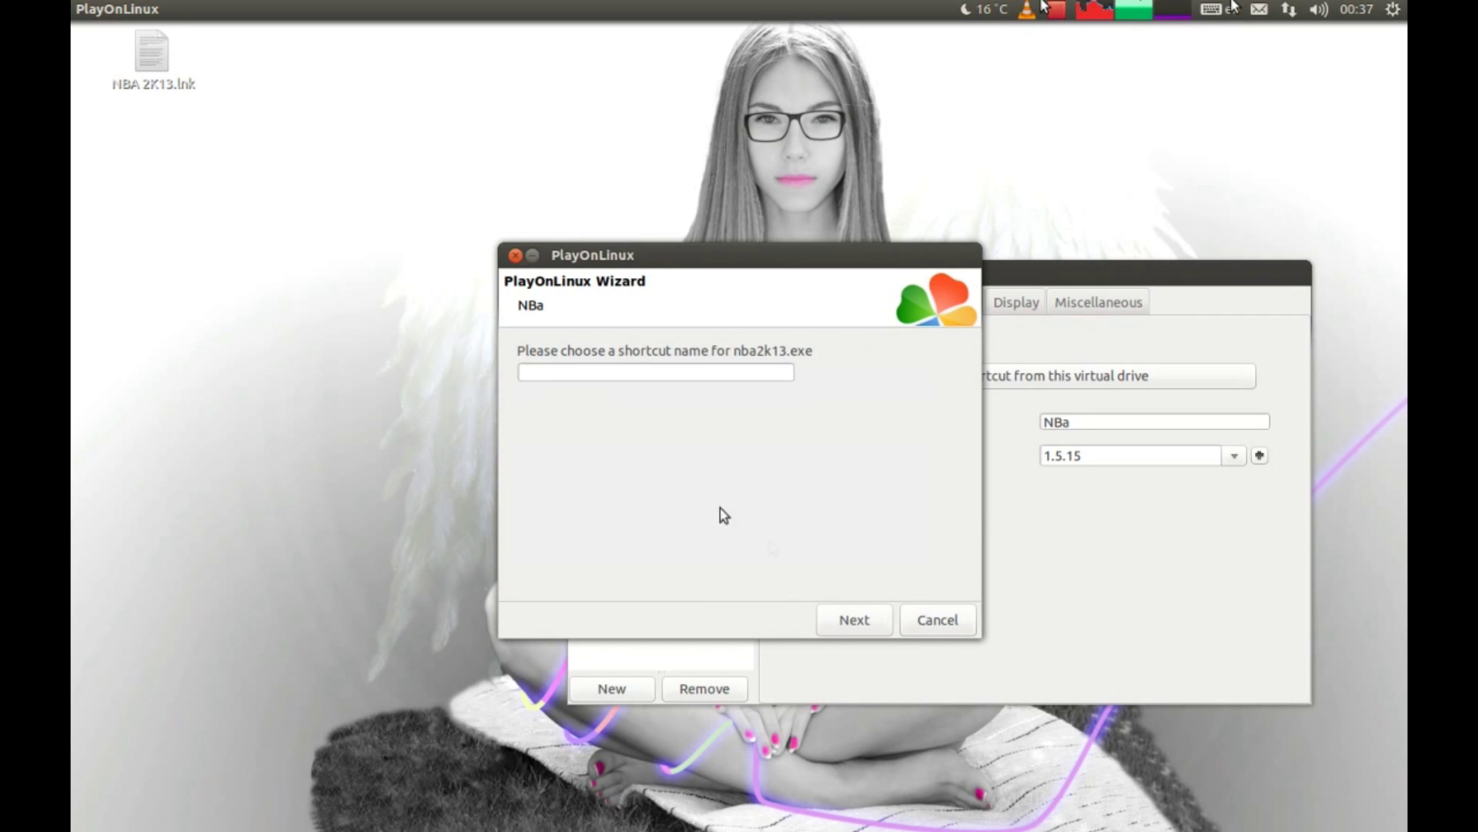
left_click(621, 371)
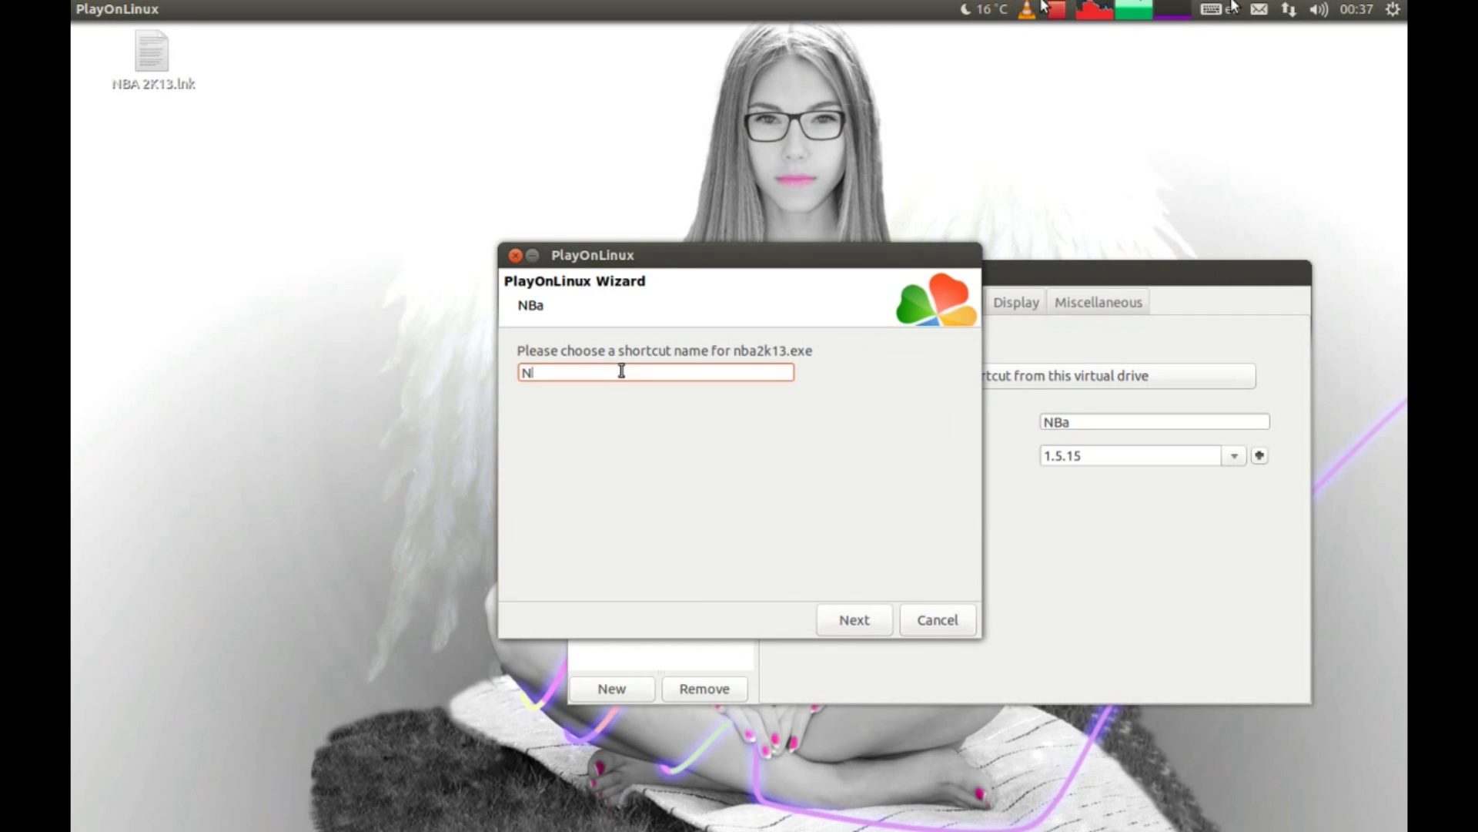
left_click(851, 617)
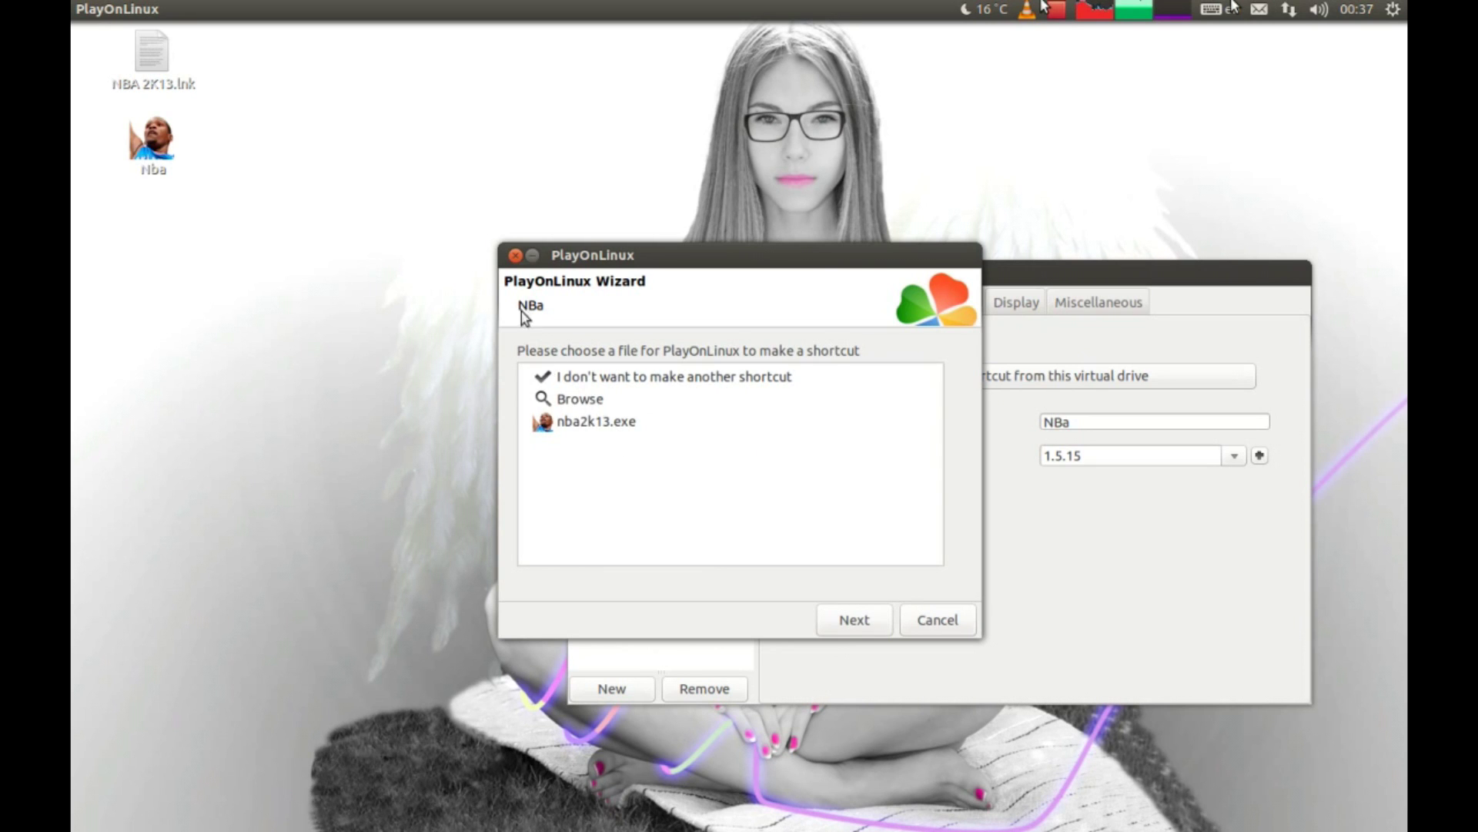
left_click(515, 255)
left_click_drag(735, 281, 557, 299)
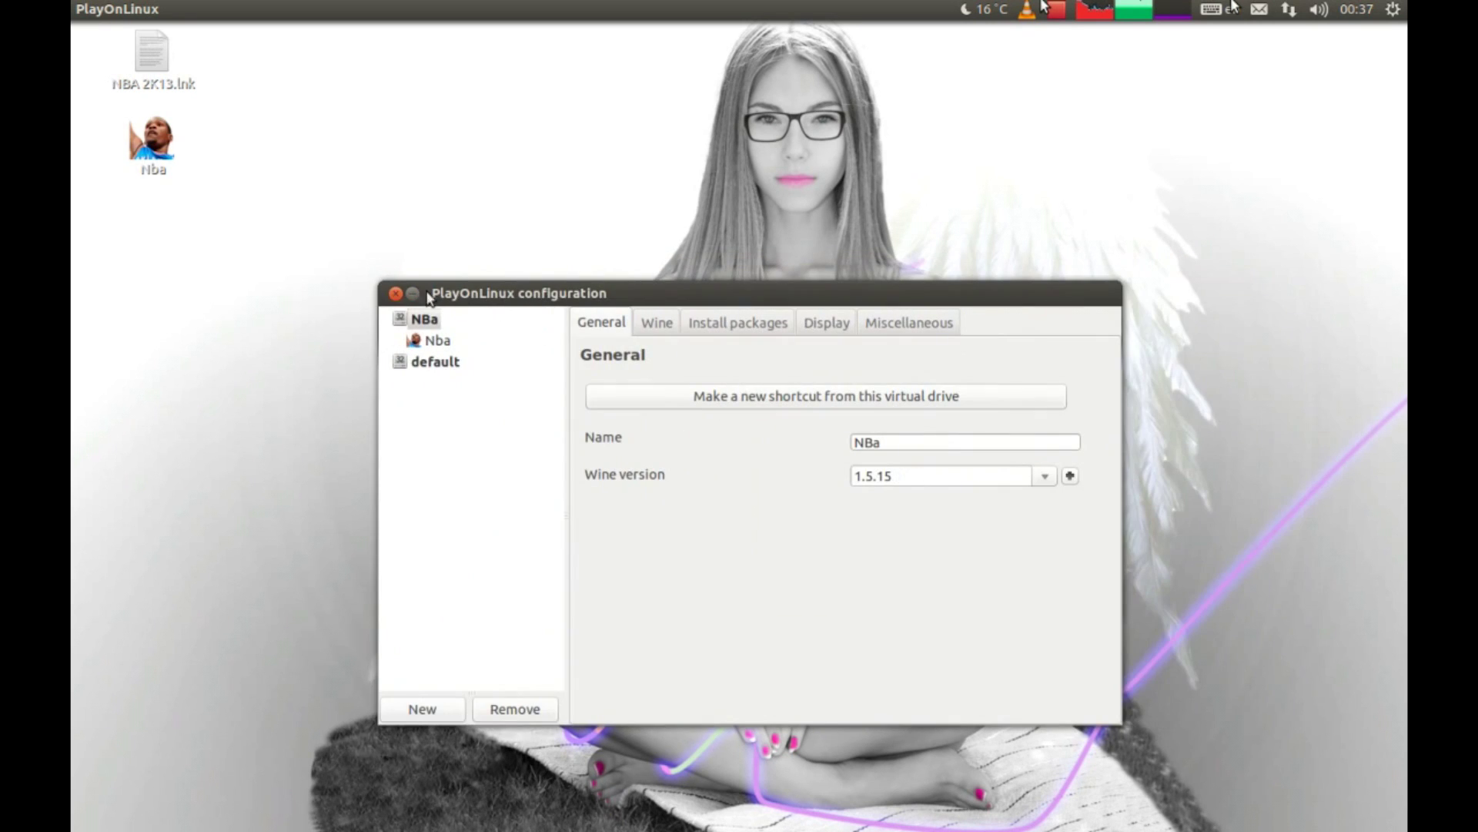
left_click(390, 291)
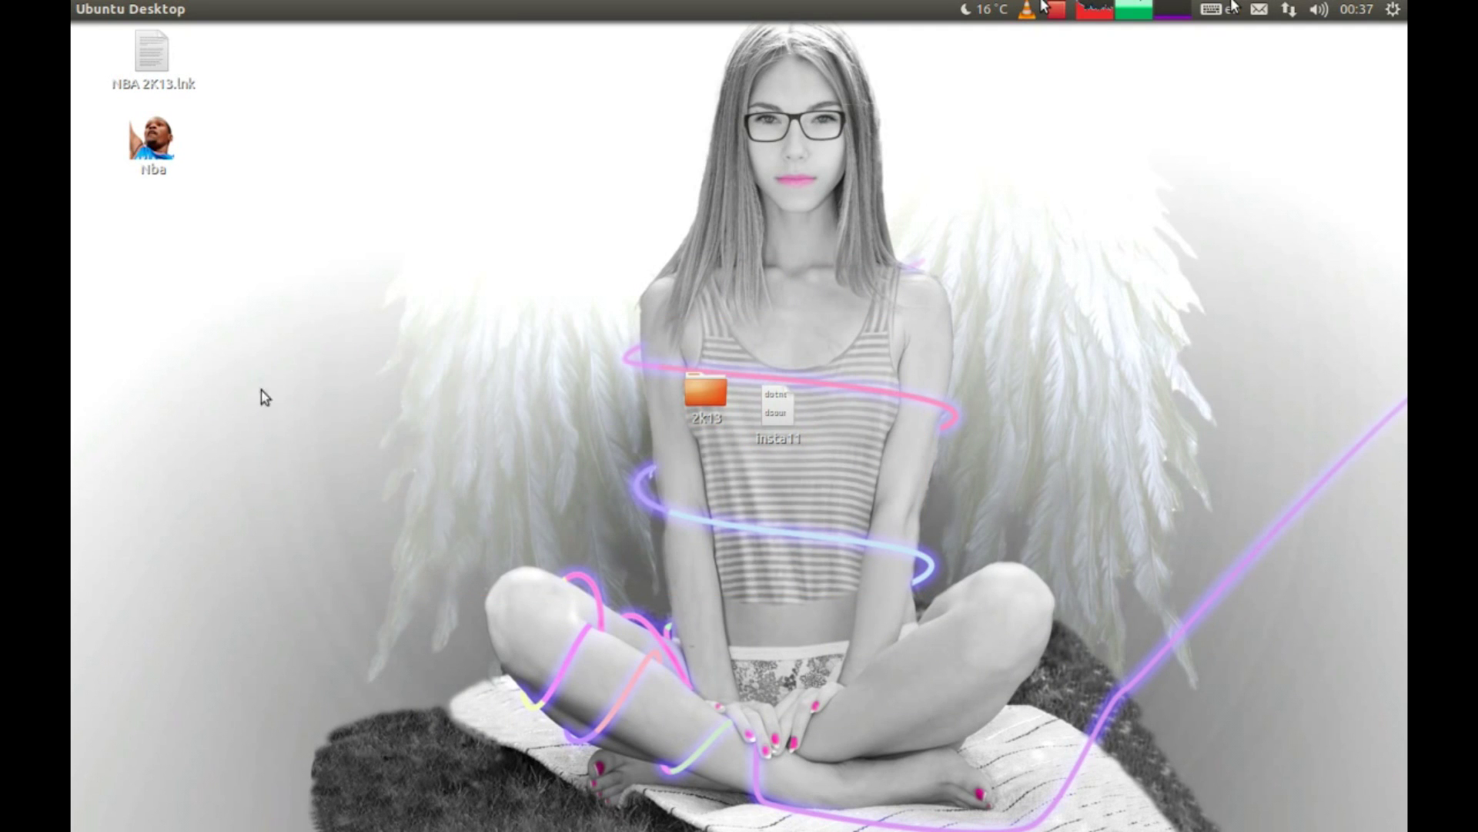
Move the Nba shortcut to a free area of the desktop and launch the game from it
left_click_drag(152, 139, 552, 206)
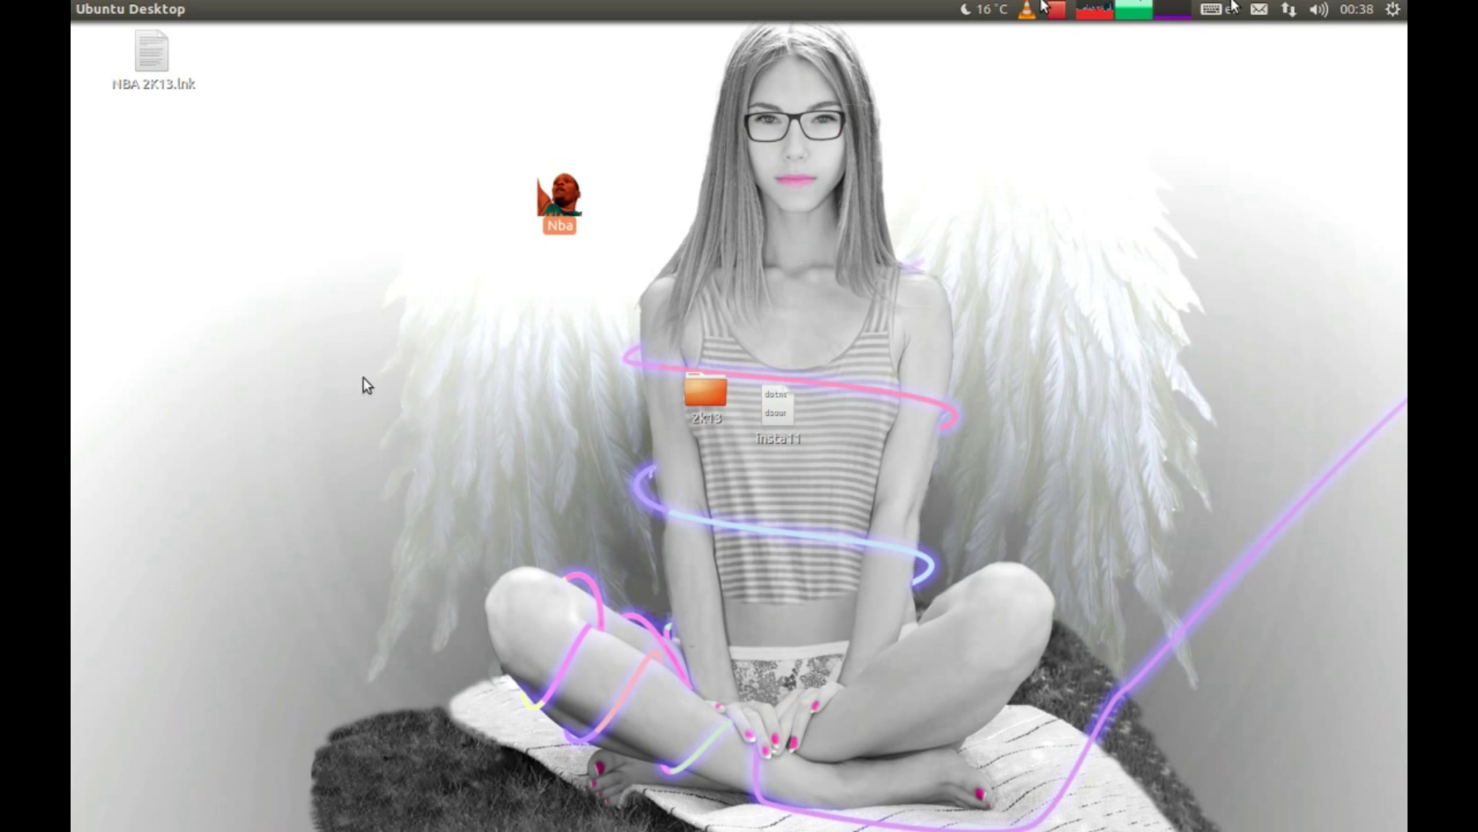
left_click_drag(366, 341, 700, 142)
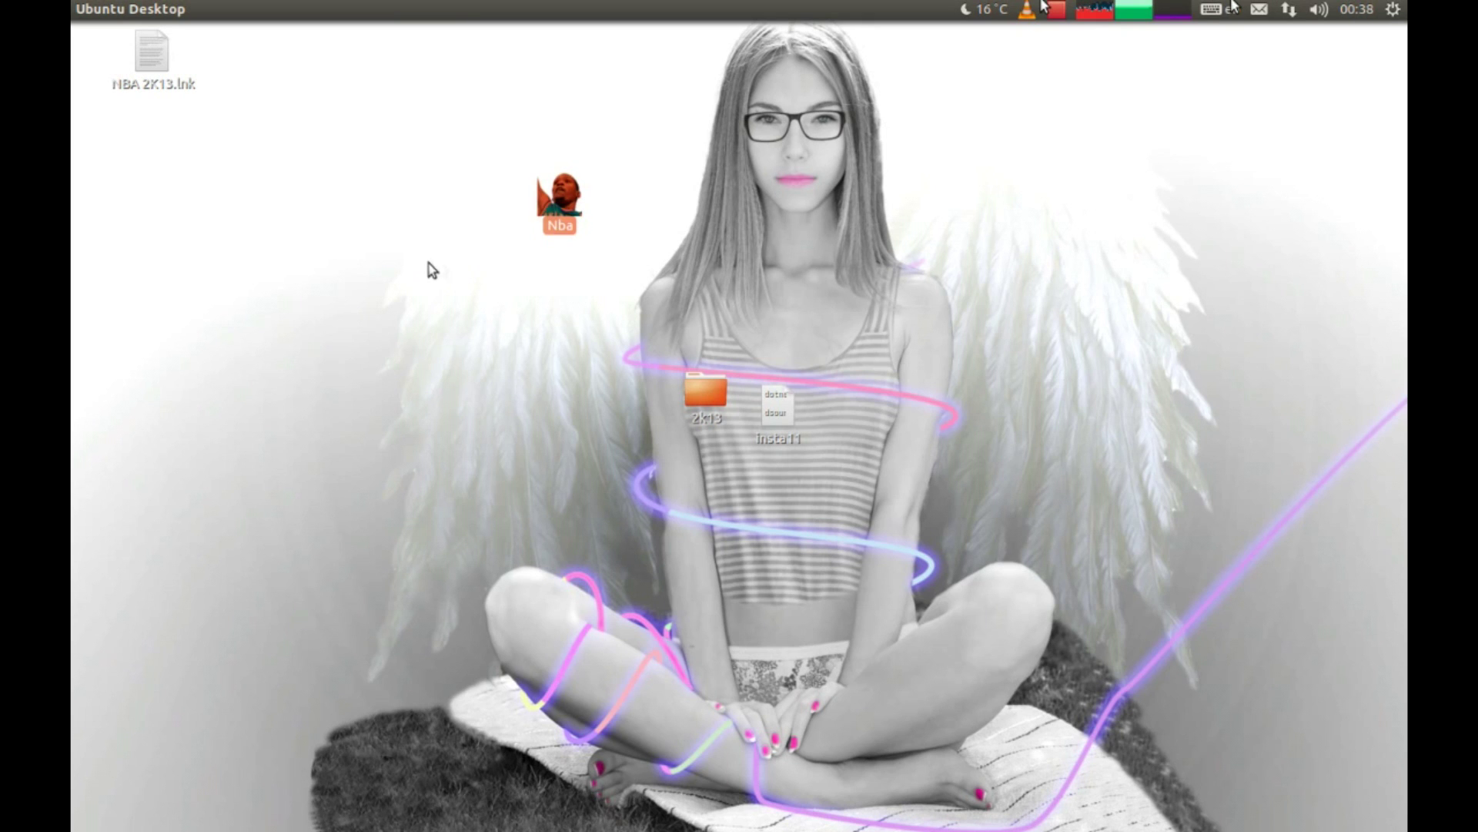
left_click_drag(431, 270, 627, 136)
key("Return")
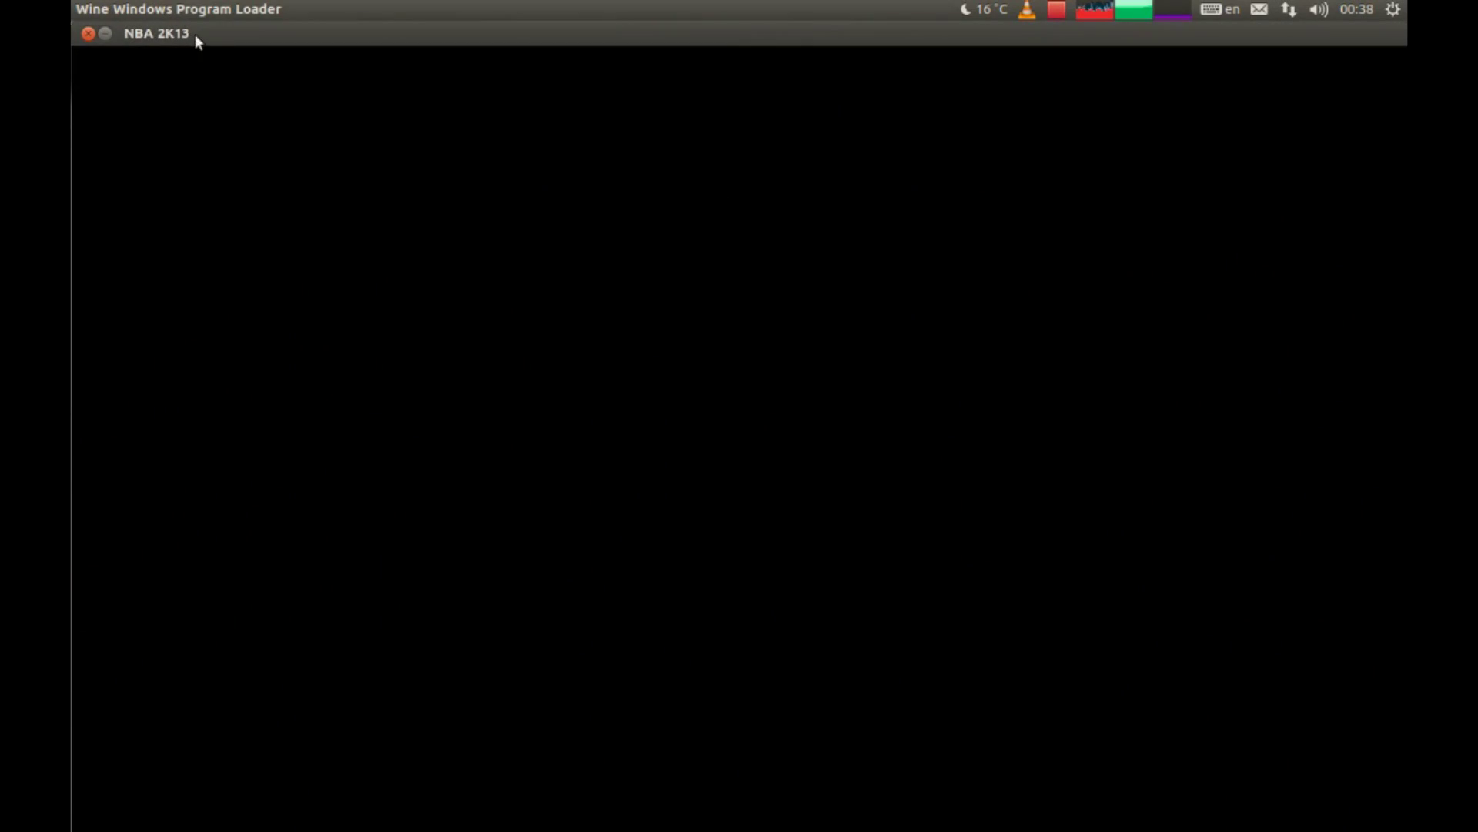